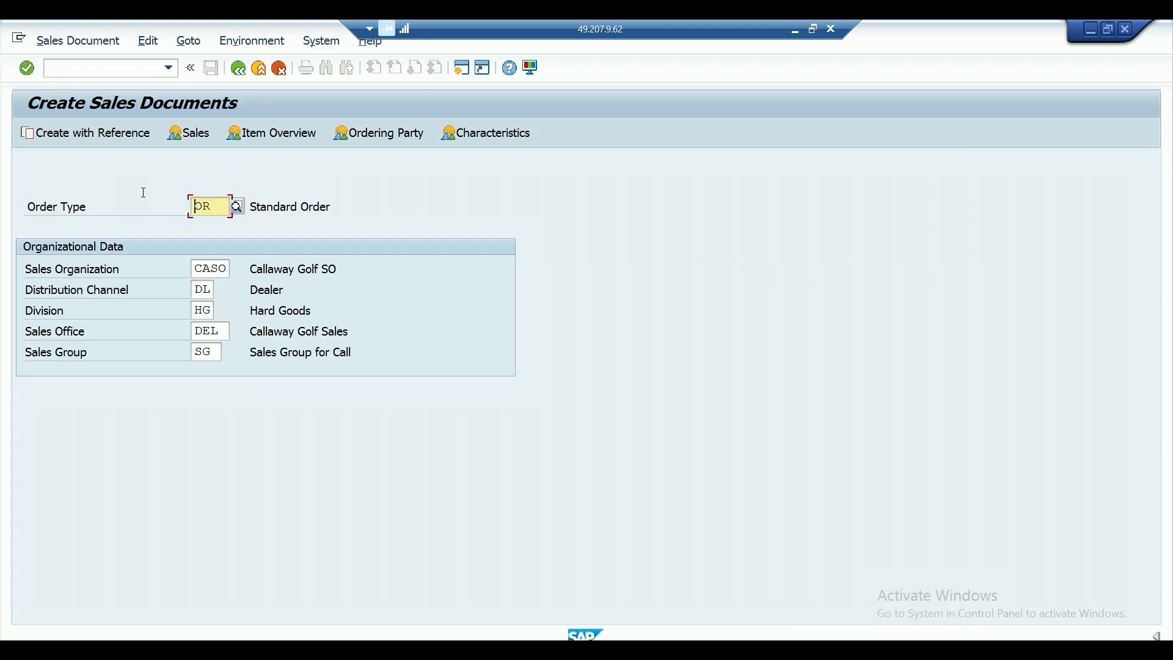
# Review the organizational data for order type OR and continue to the standard order's overview
pyautogui.click(29, 267)
pyautogui.click(32, 288)
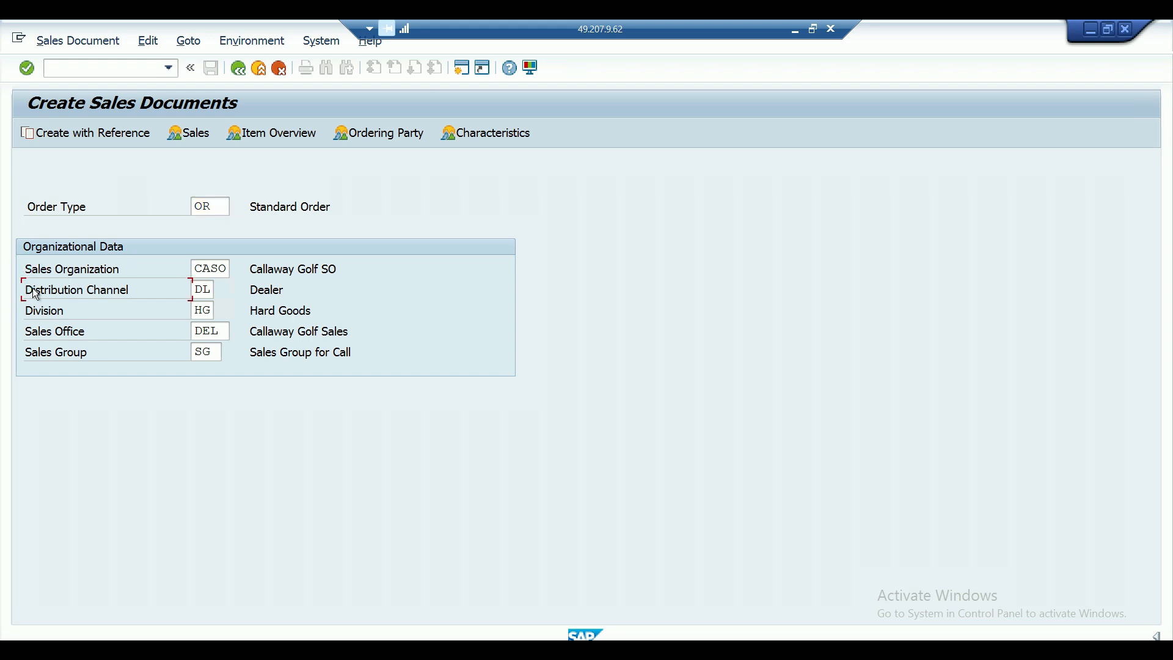
pyautogui.click(26, 311)
pyautogui.click(531, 67)
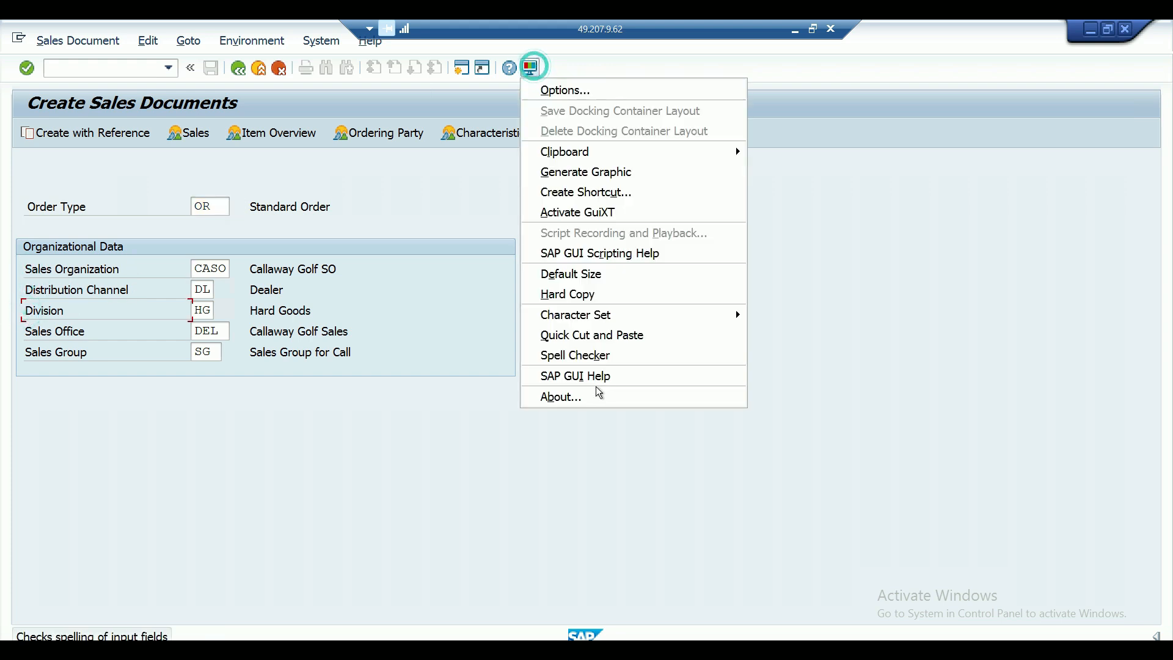
pyautogui.click(573, 337)
pyautogui.moveTo(23, 358); pyautogui.dragTo(83, 360)
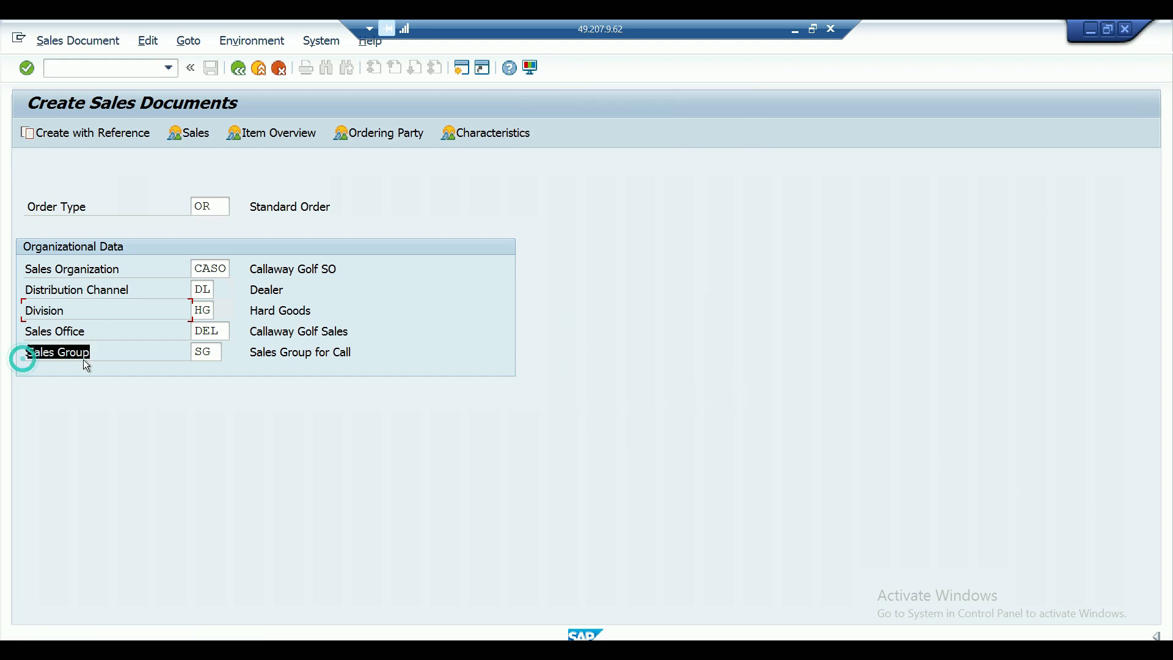
pyautogui.moveTo(25, 199); pyautogui.dragTo(358, 385)
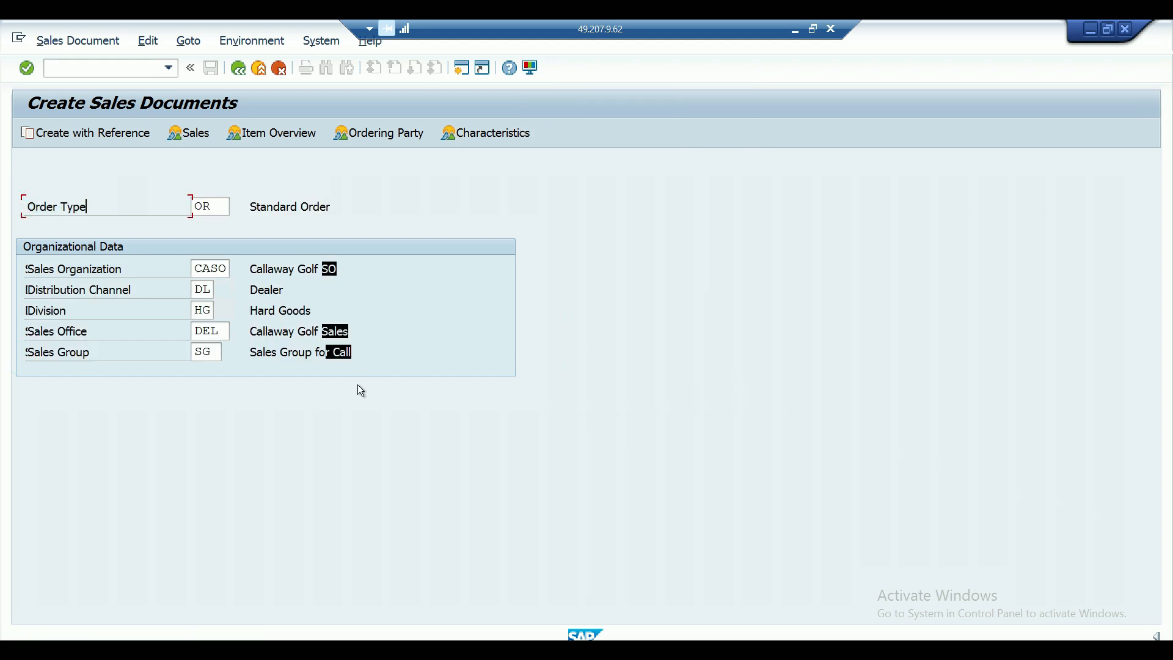
pyautogui.press('Return')
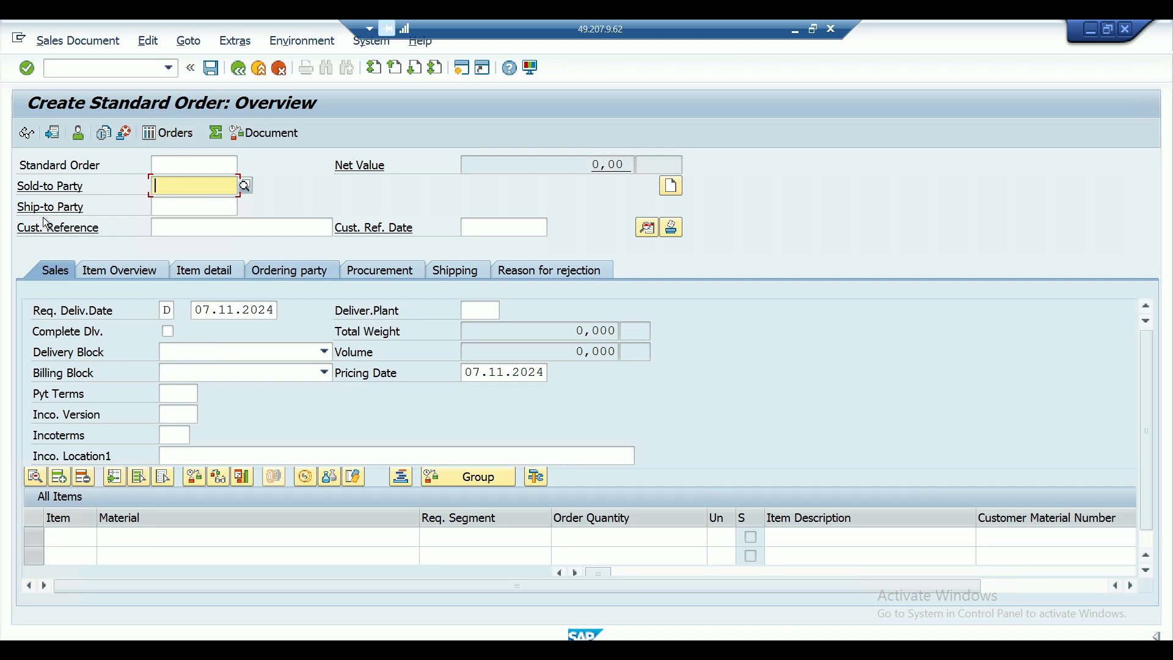
# Enter the customer number as both sold-to party and ship-to party and load the customer's data
pyautogui.click(201, 188)
pyautogui.press('Down')
pyautogui.press('Return')
pyautogui.press('Tab')
pyautogui.press('space')
pyautogui.press('Down')
pyautogui.press('Return')
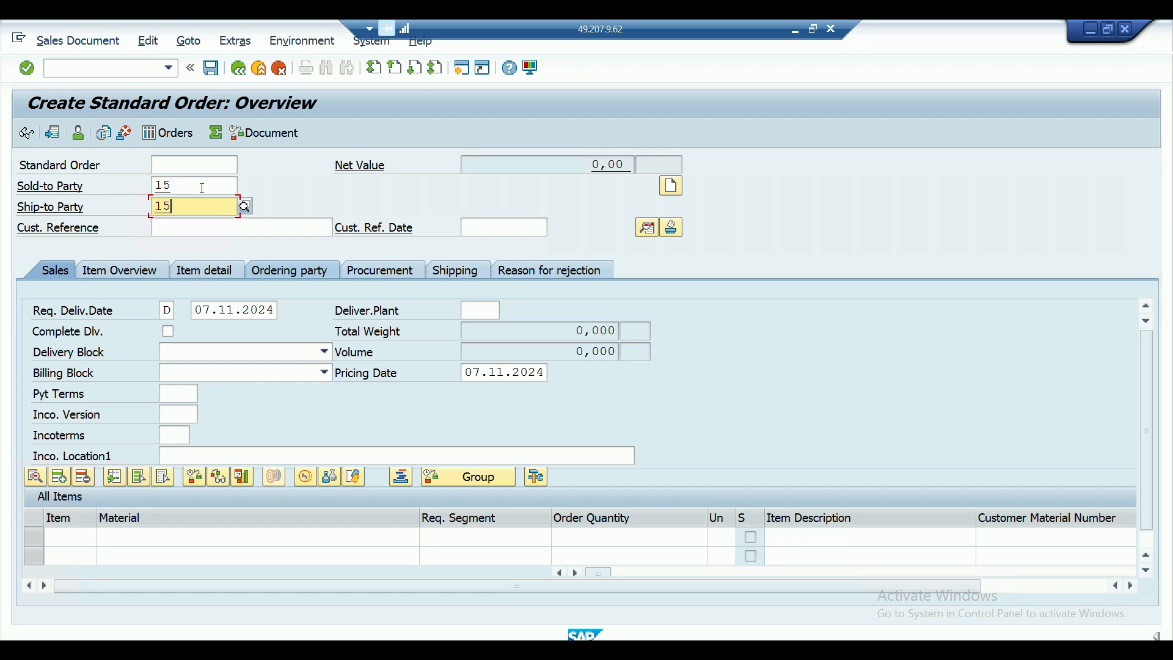
pyautogui.press('Tab')
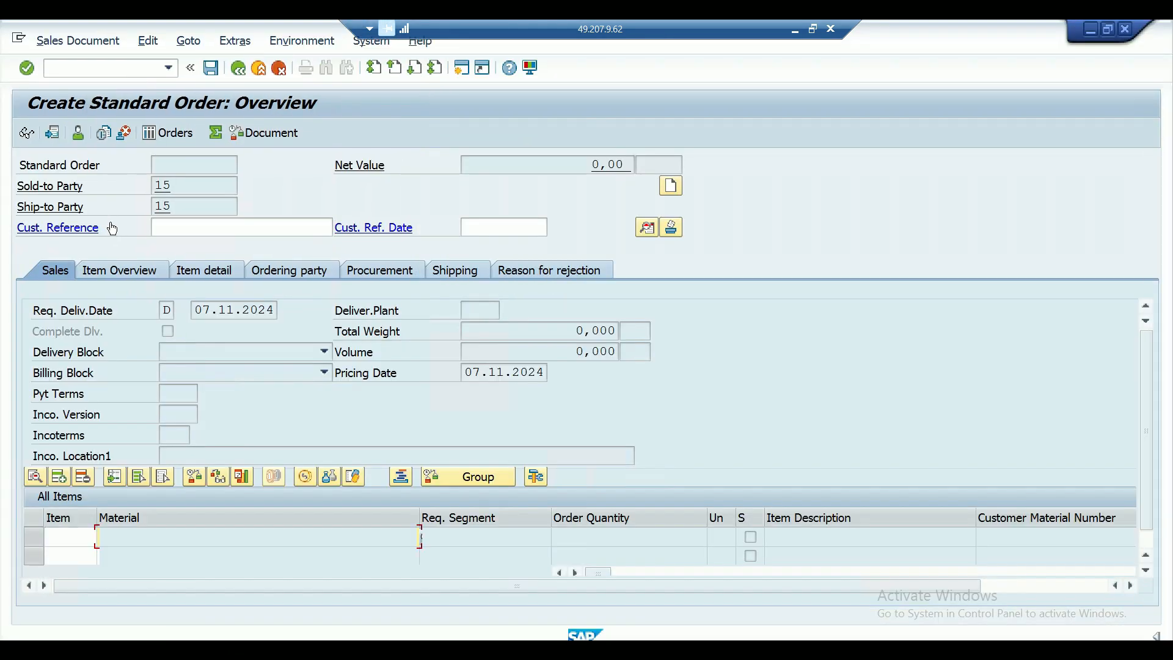
pyautogui.press('Return')
# Enter the customer's purchase order number as customer reference and set the reference date to 06.11.2024
pyautogui.click(188, 230)
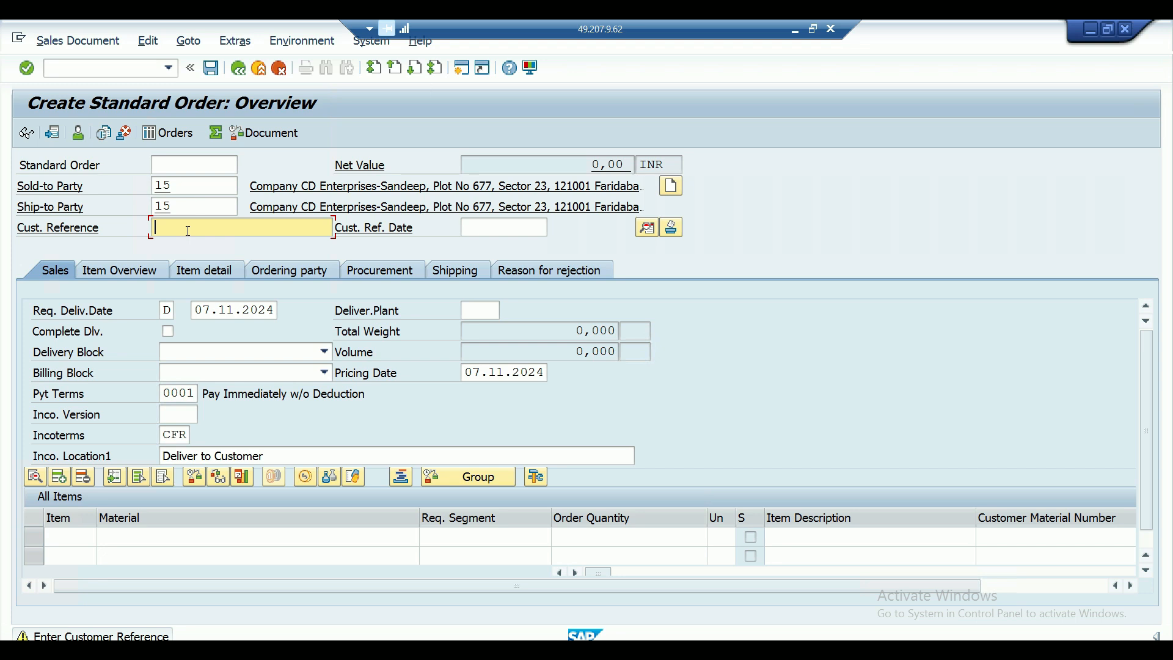
pyautogui.write('PO No 1212')
pyautogui.press('Tab')
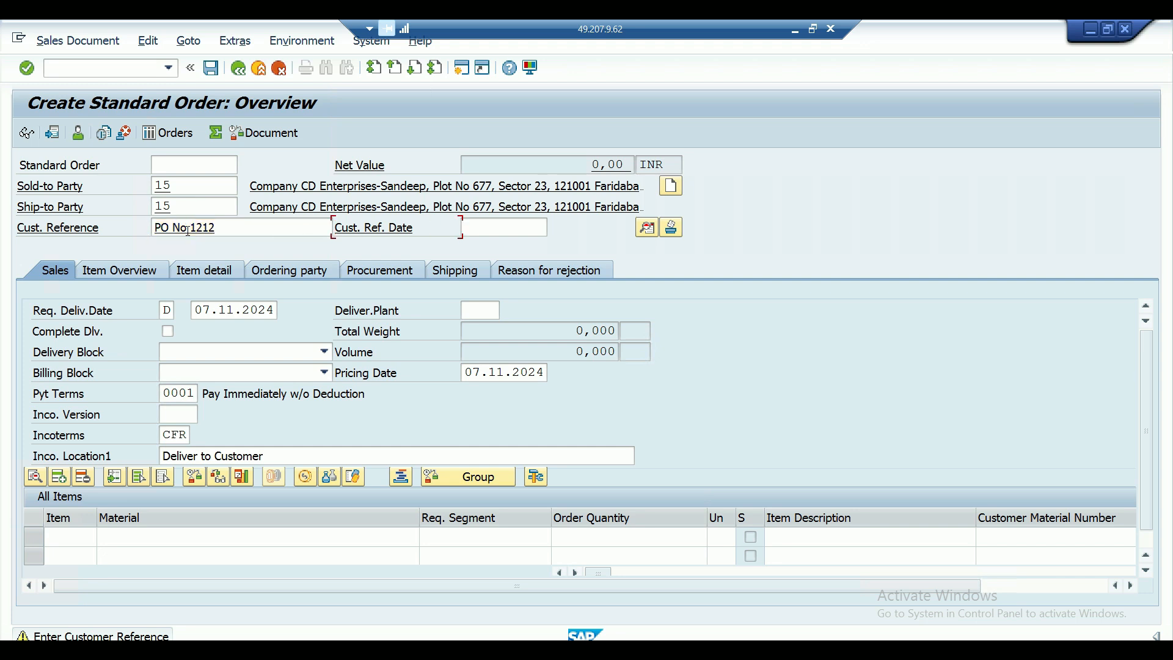
pyautogui.press('Tab')
pyautogui.write('06.11.2024')
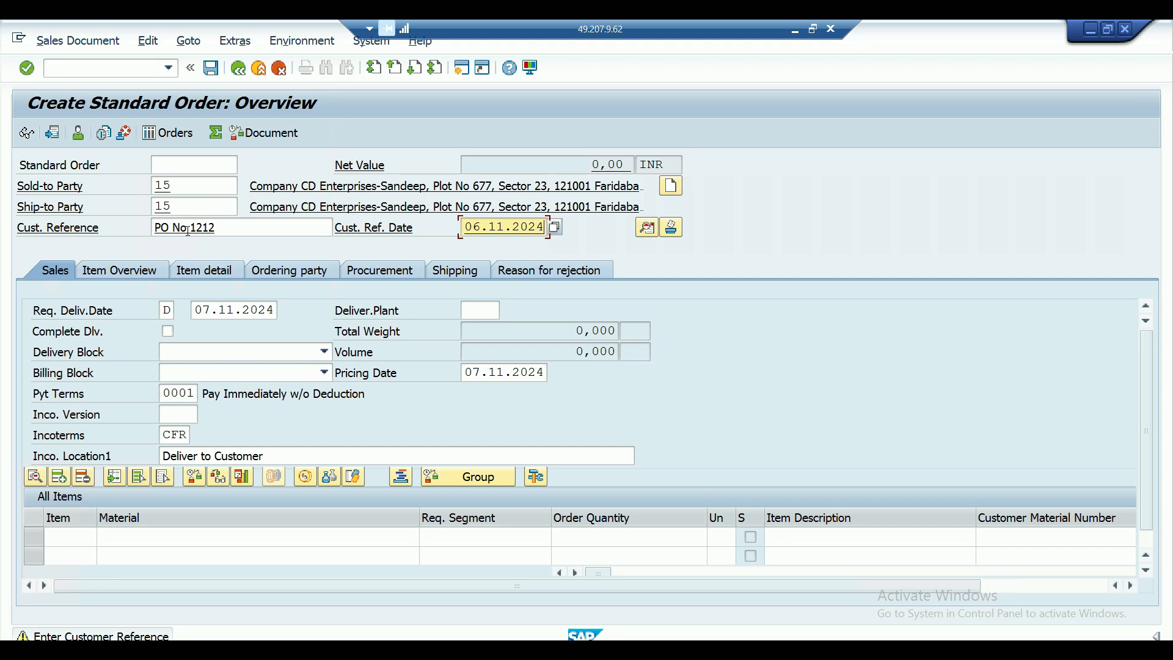
# Add material 13 with an order quantity of 16 as the first item and acknowledge the factory calendar message
pyautogui.click(112, 534)
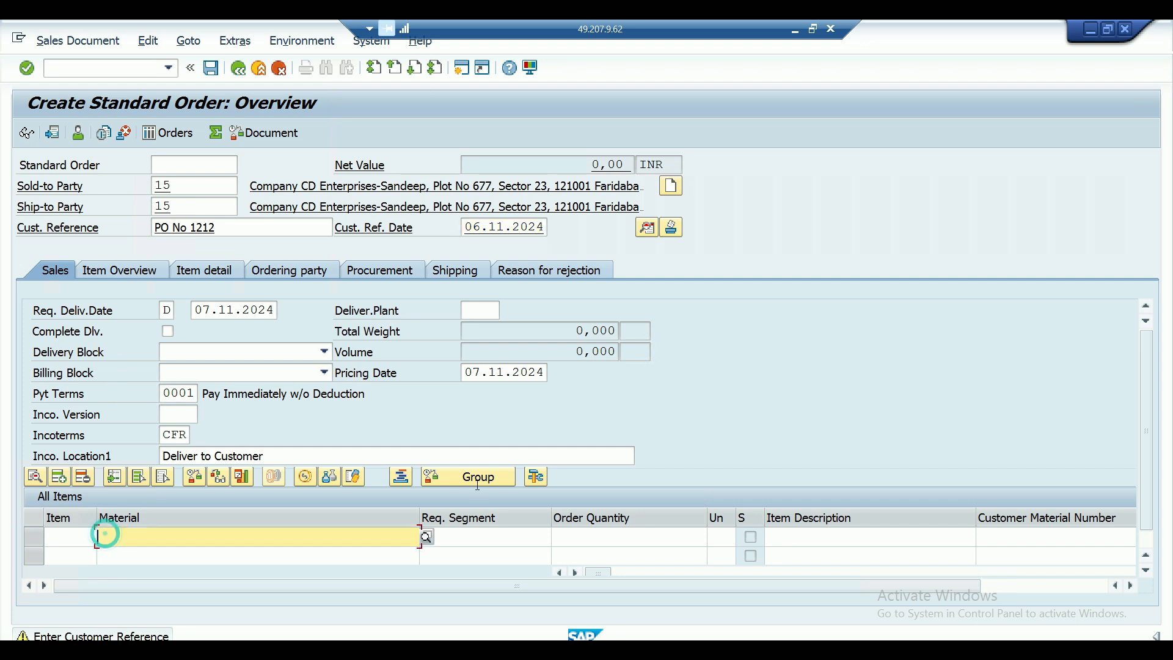
pyautogui.write('13')
pyautogui.press('Tab')
pyautogui.press('Tab')
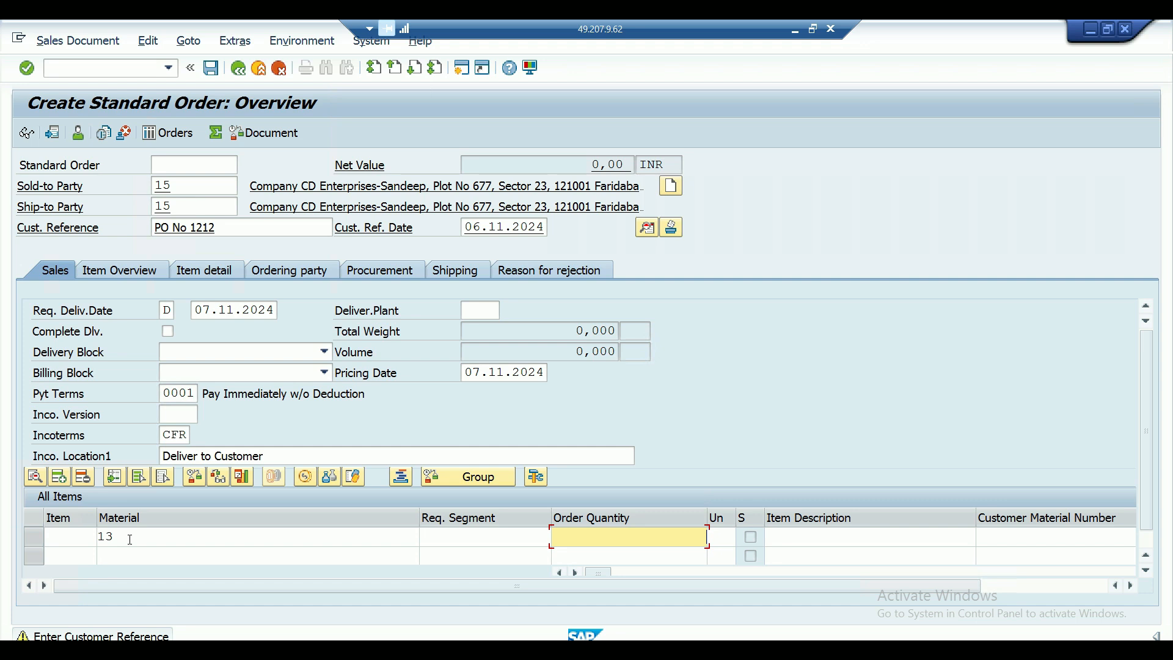
pyautogui.write('16')
pyautogui.press('Return')
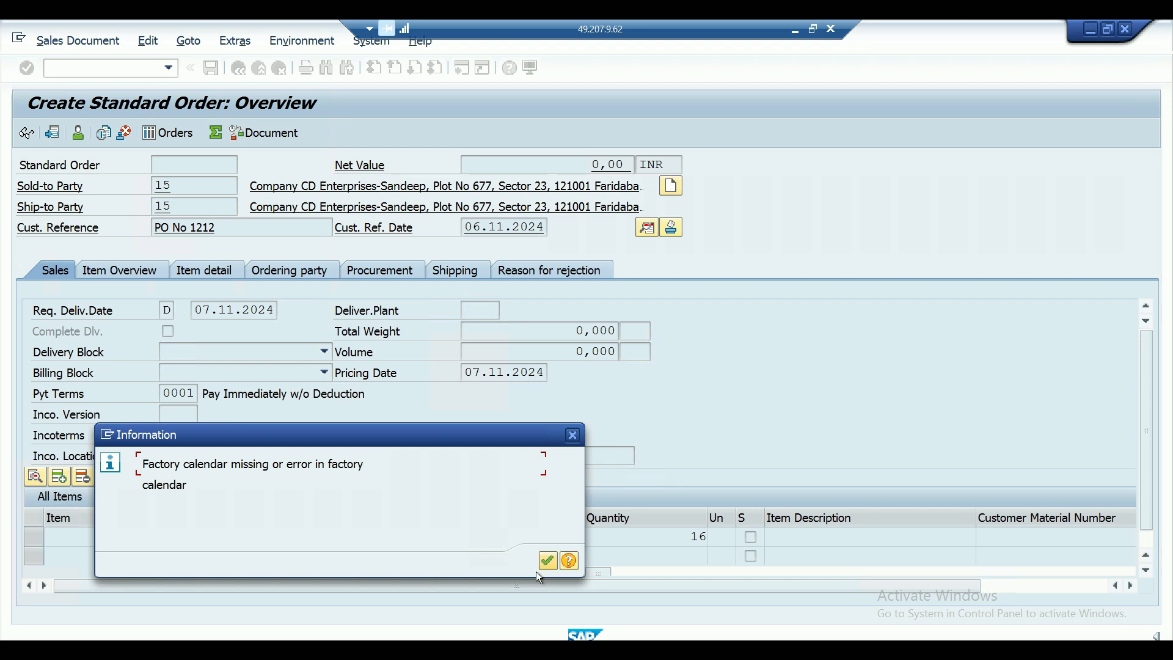
pyautogui.click(545, 560)
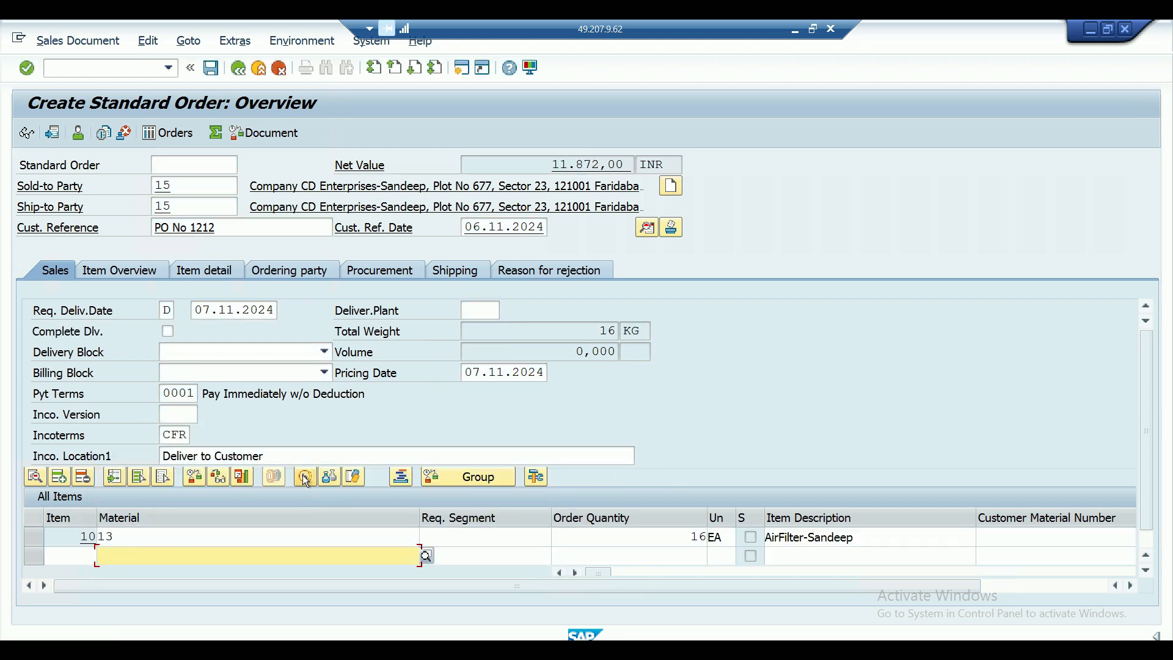
# Display the pricing conditions of item 10 and examine its price, material discount, rebate basis, net value and tax
pyautogui.click(305, 477)
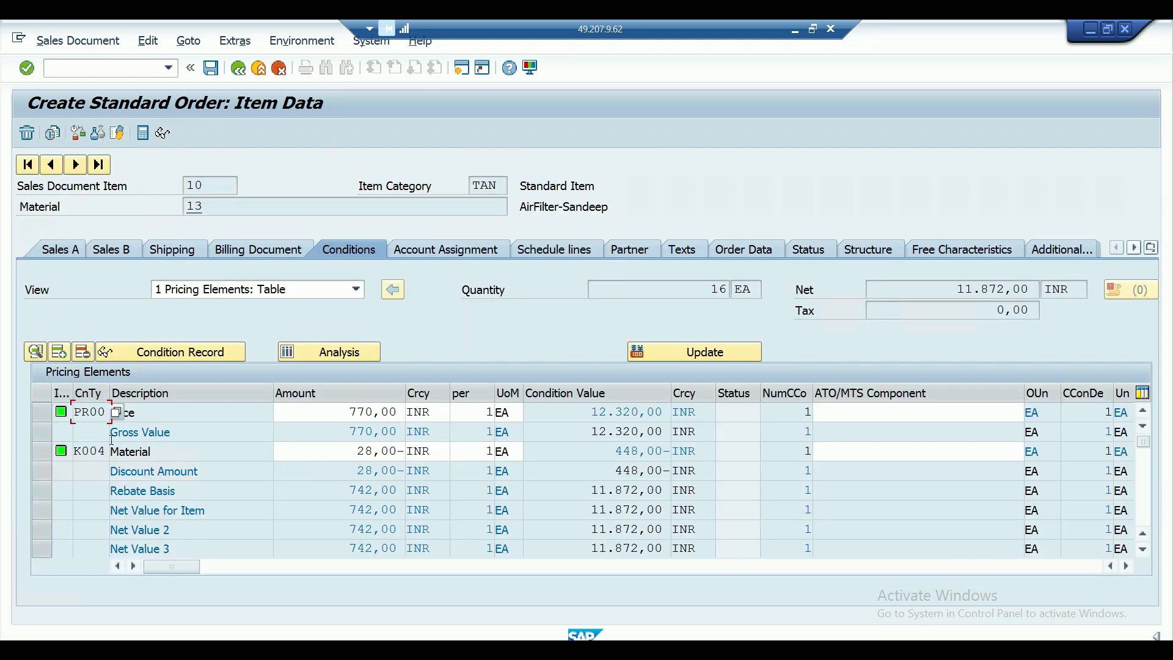
pyautogui.click(316, 416)
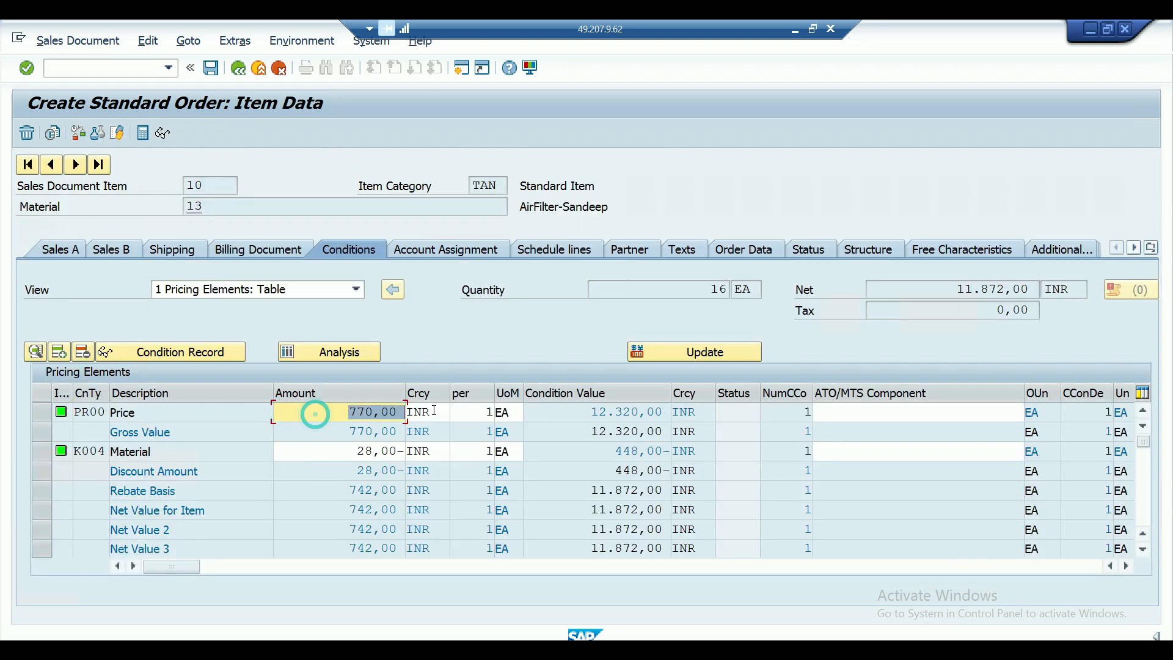
pyautogui.click(350, 449)
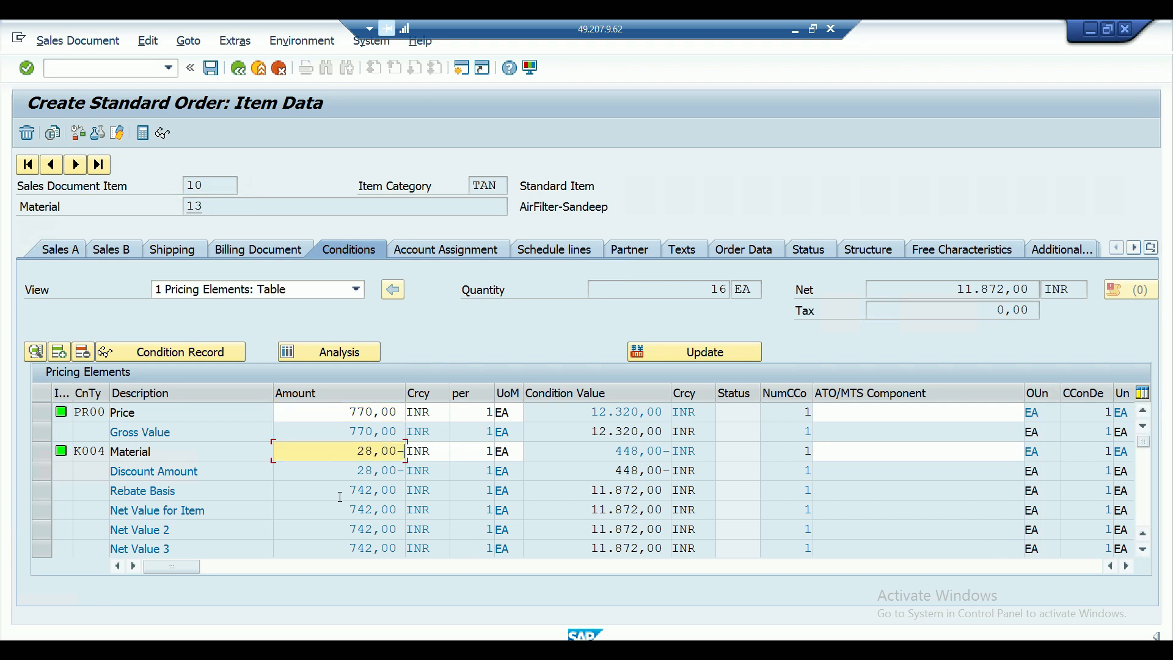
pyautogui.moveTo(340, 495); pyautogui.dragTo(416, 492)
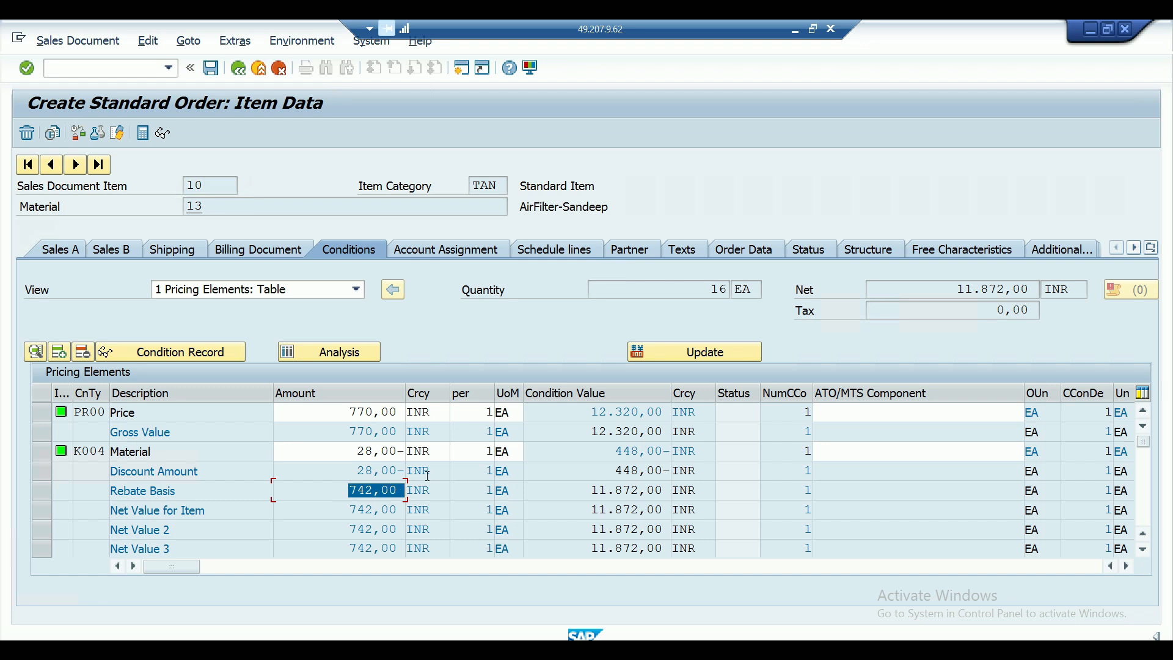
pyautogui.click(701, 314)
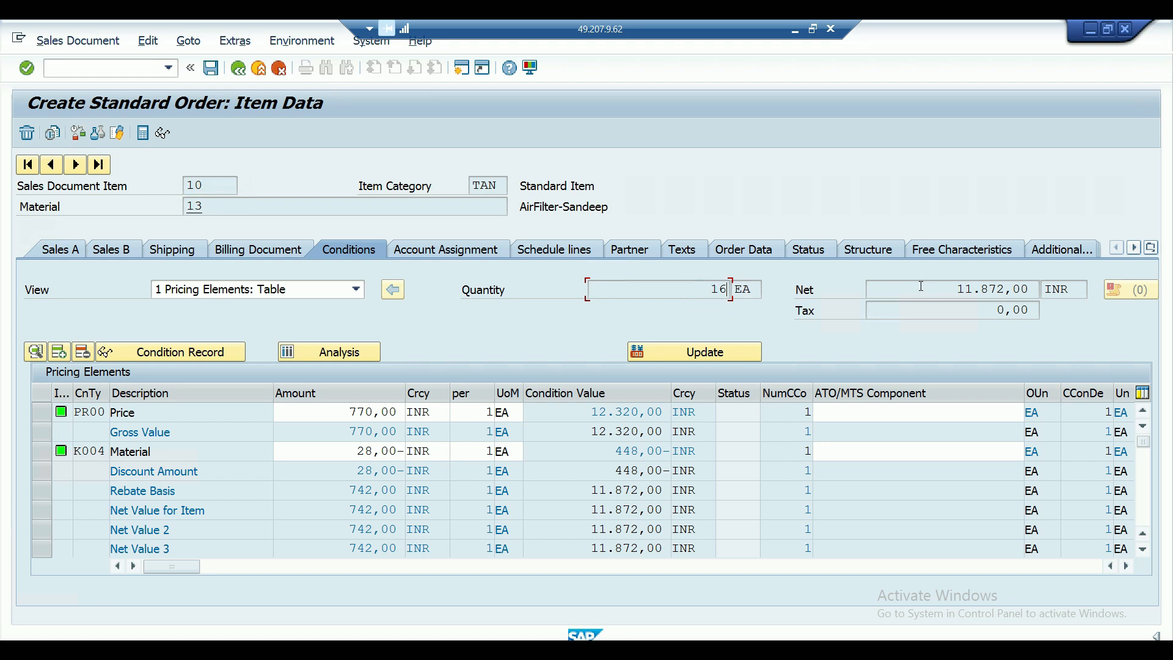
pyautogui.moveTo(921, 286); pyautogui.dragTo(1029, 289)
pyautogui.click(1030, 289)
pyautogui.moveTo(956, 313); pyautogui.dragTo(1039, 312)
pyautogui.click(1039, 312)
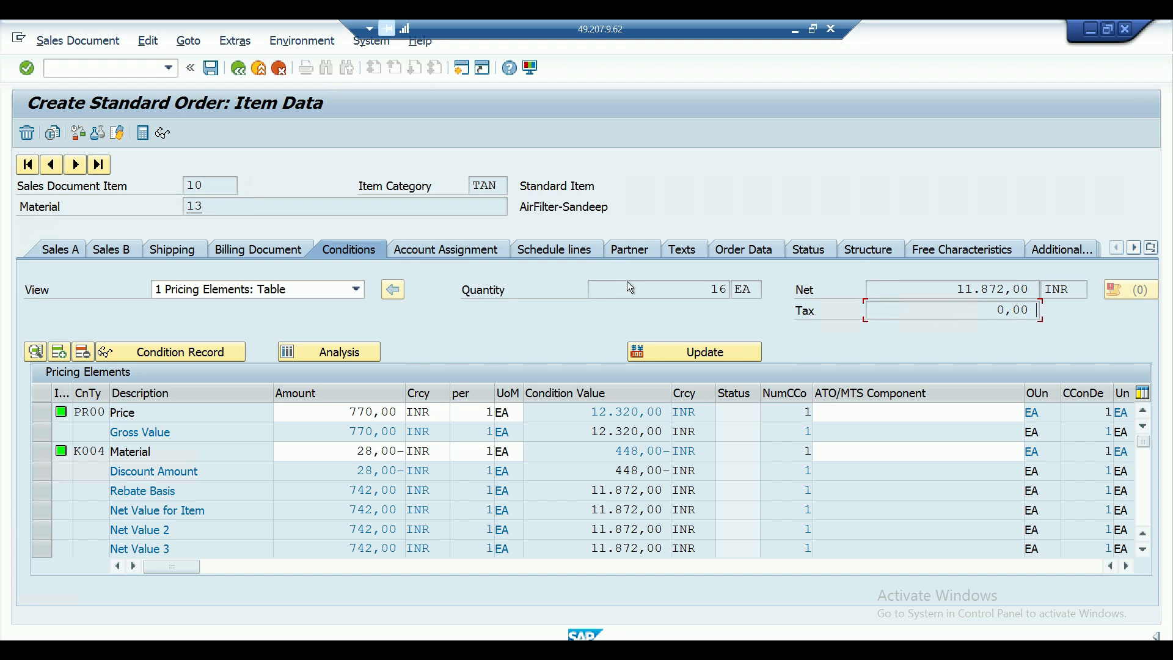
# Examine the account assignment, schedule lines and billing document data of item 10
pyautogui.click(444, 253)
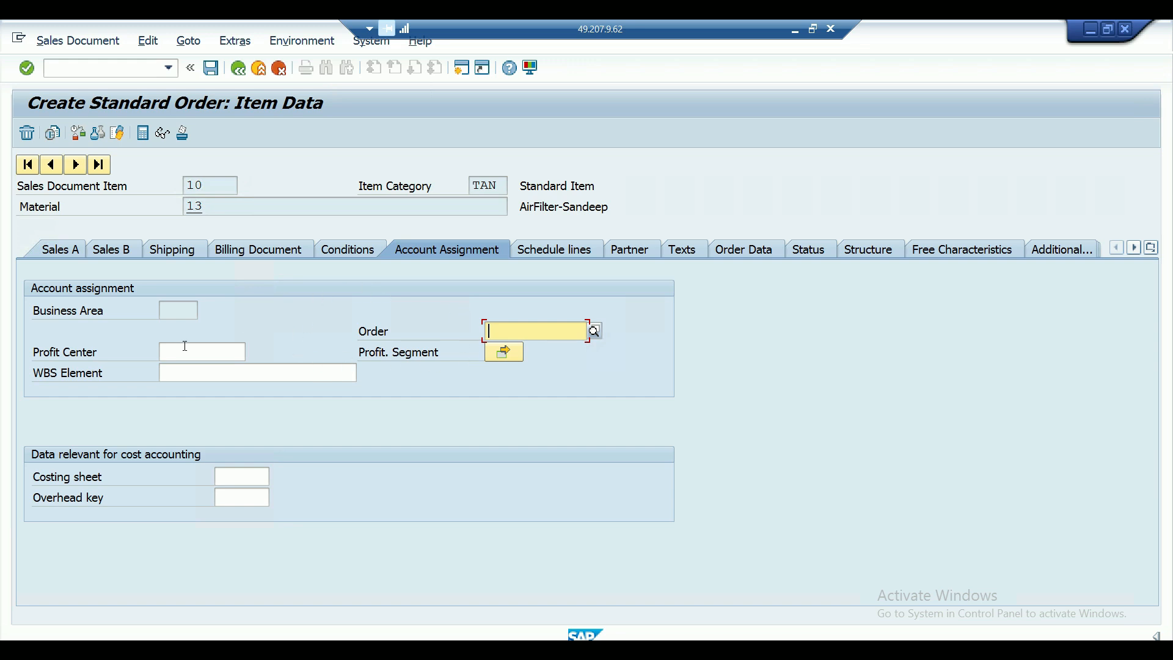
pyautogui.click(556, 252)
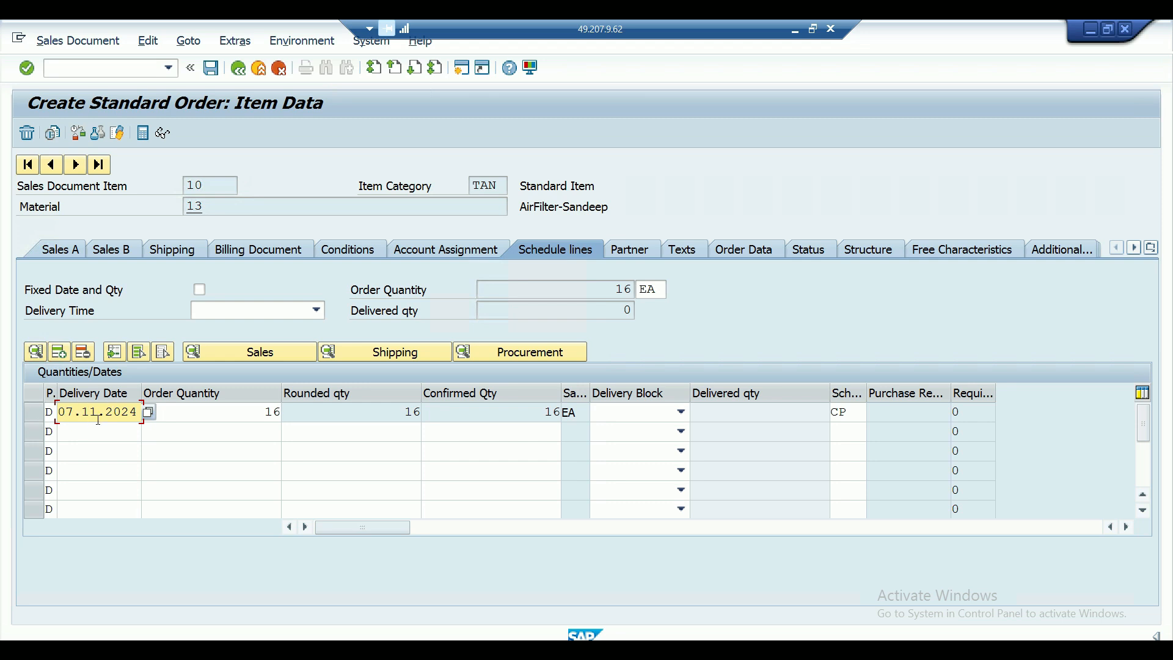
pyautogui.click(231, 251)
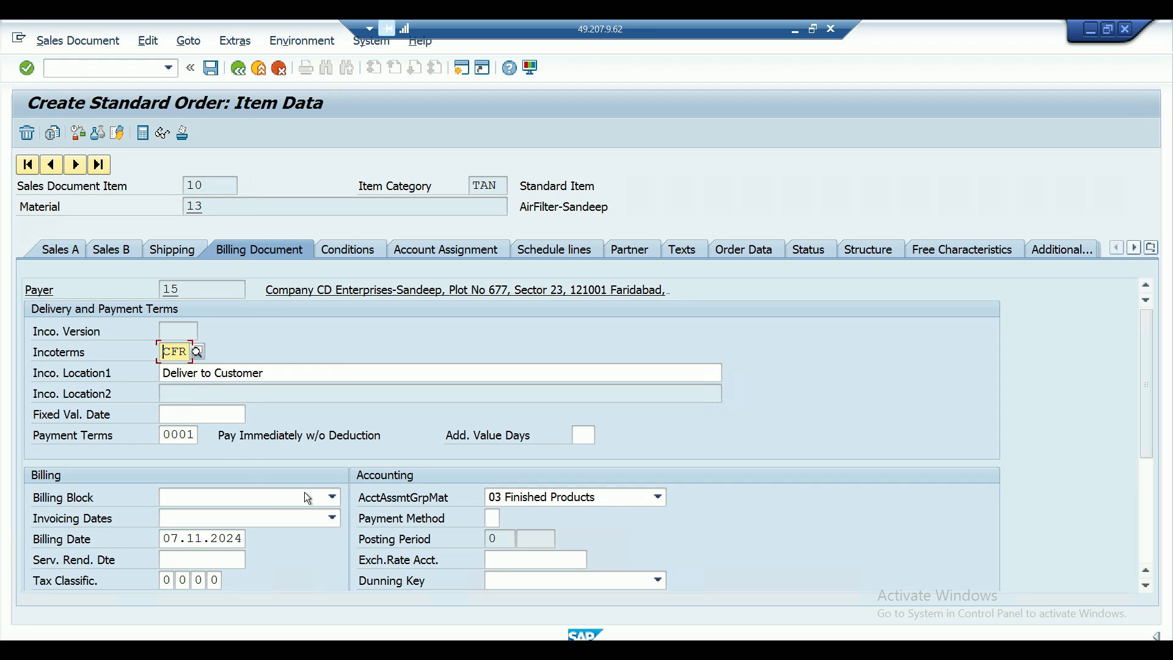
# Set the storage location to HG in the shipping data of item 10
pyautogui.click(176, 251)
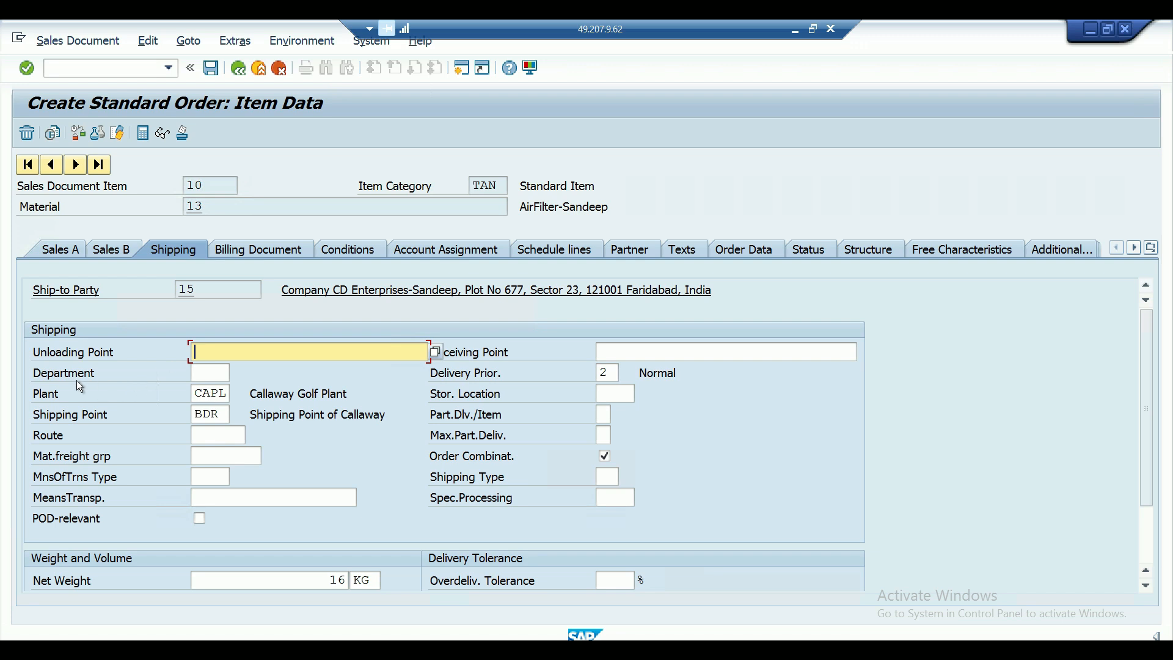
pyautogui.click(426, 396)
pyautogui.moveTo(432, 394); pyautogui.dragTo(506, 393)
pyautogui.click(622, 392)
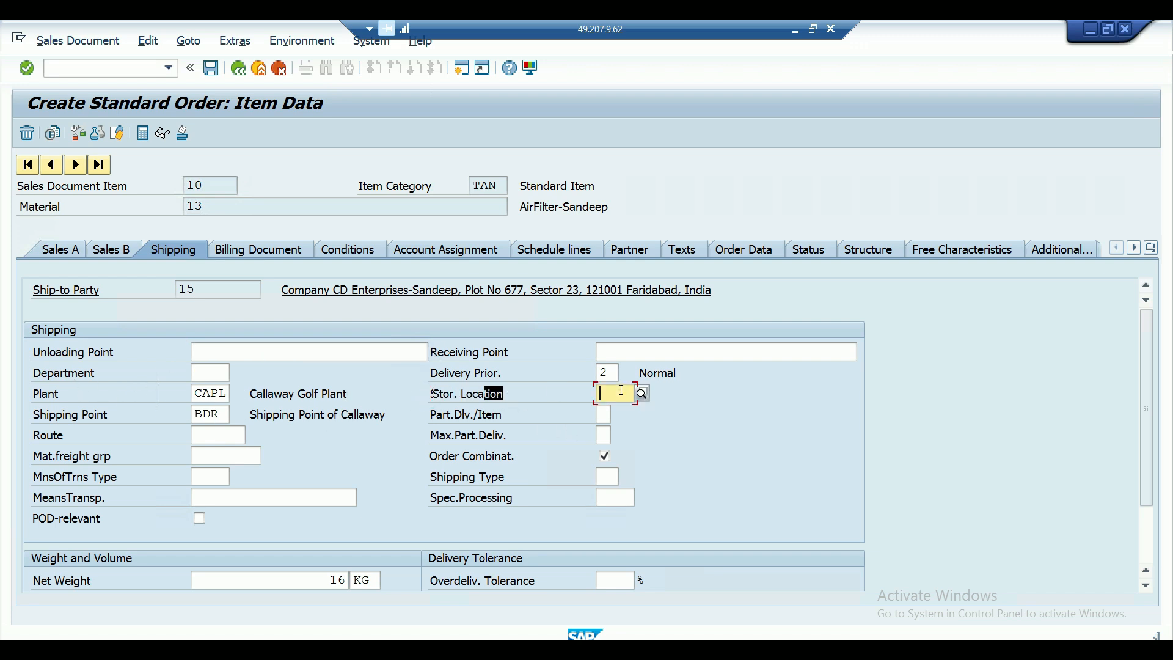
pyautogui.write('HG')
pyautogui.click(618, 434)
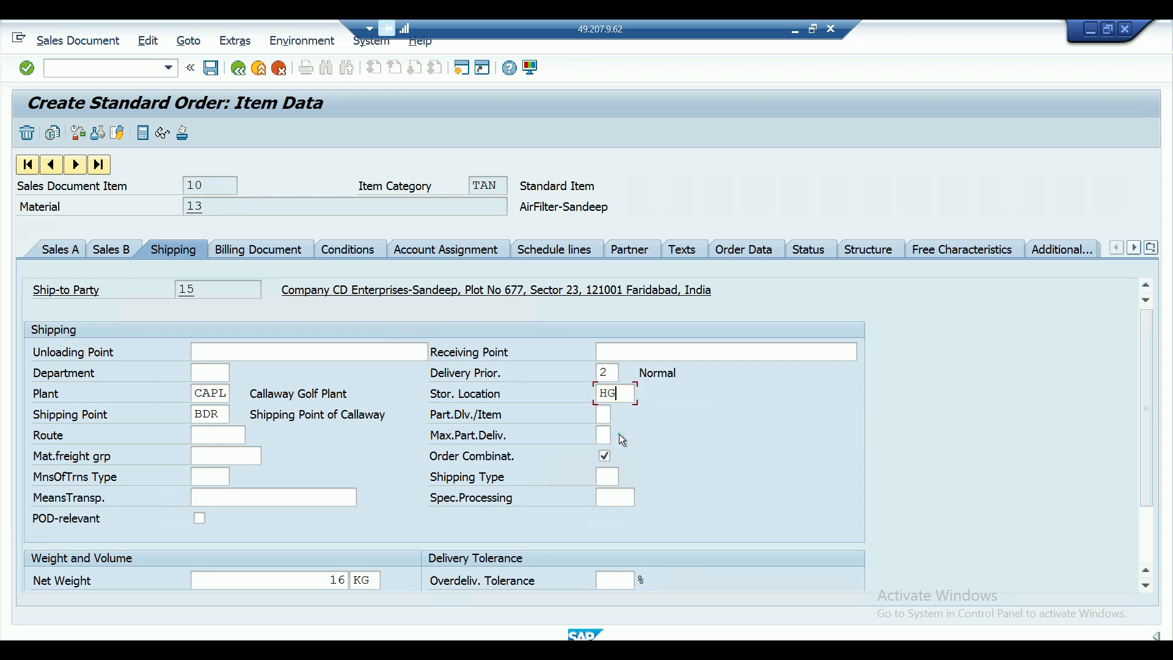
# Check the order for incomplete data using the incompletion log and save the standard order from its overview
pyautogui.click(146, 43)
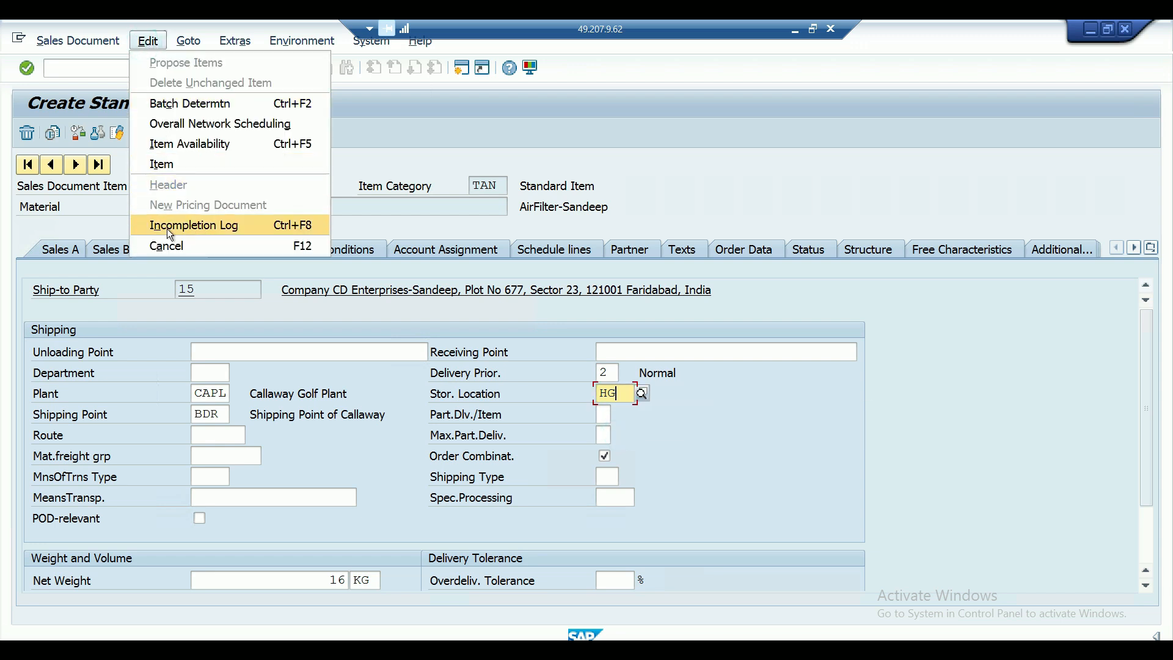
pyautogui.click(215, 226)
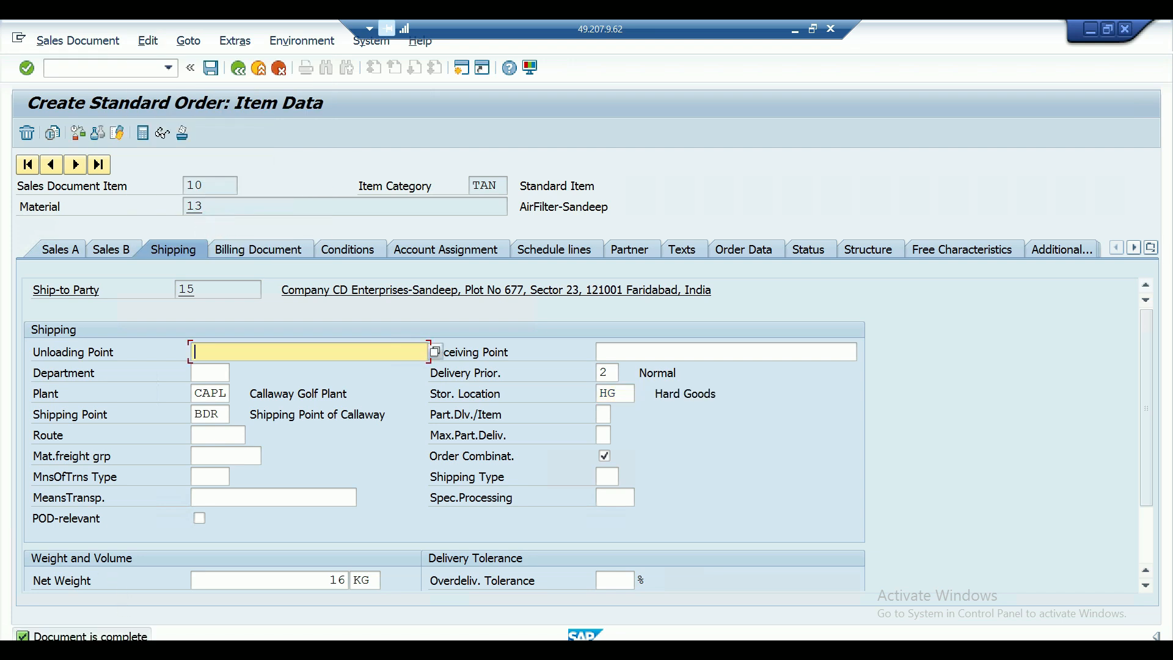
pyautogui.click(239, 77)
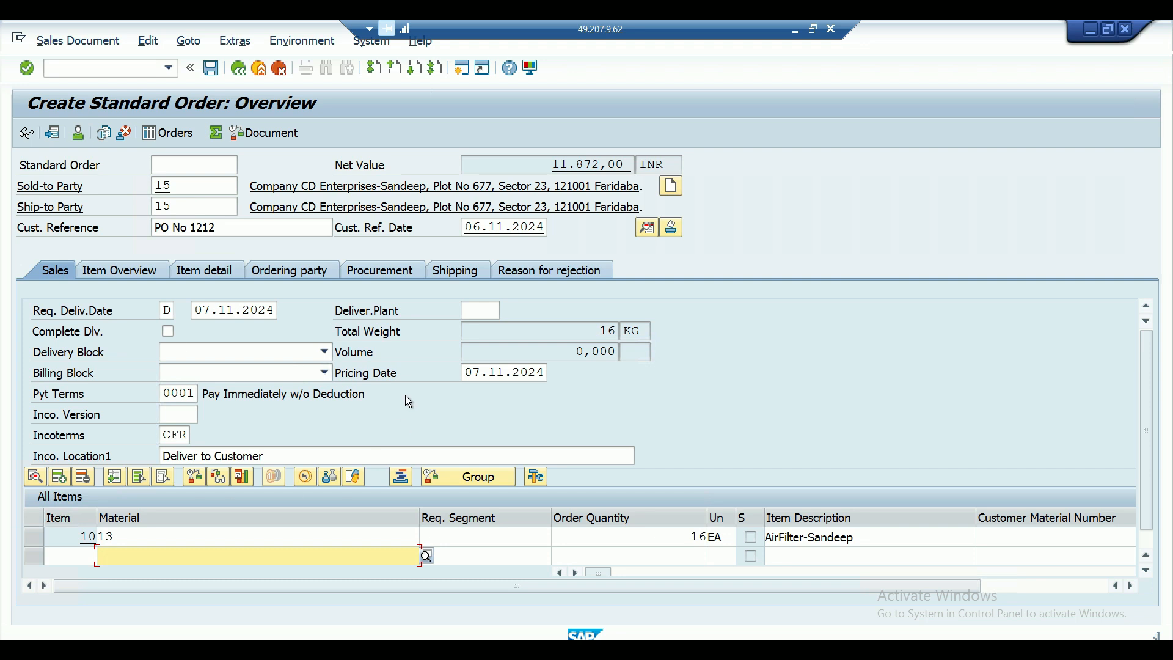
pyautogui.click(210, 69)
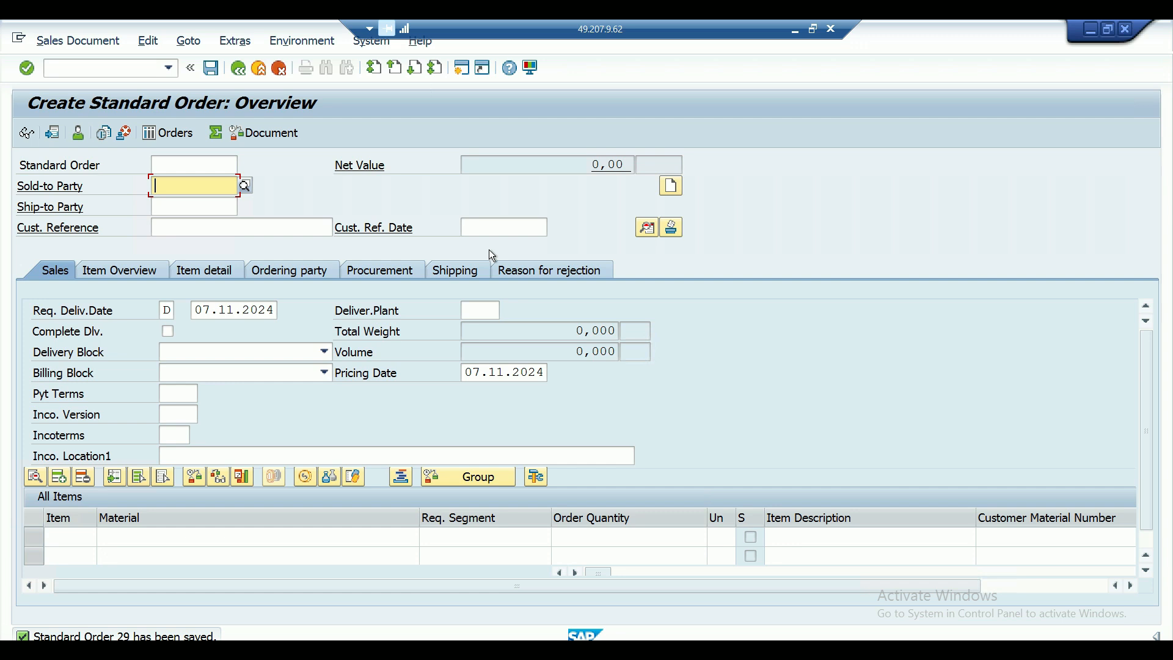
# Enter material 13 in the first item row of the new blank order and select the entry
pyautogui.click(144, 535)
pyautogui.write('13')
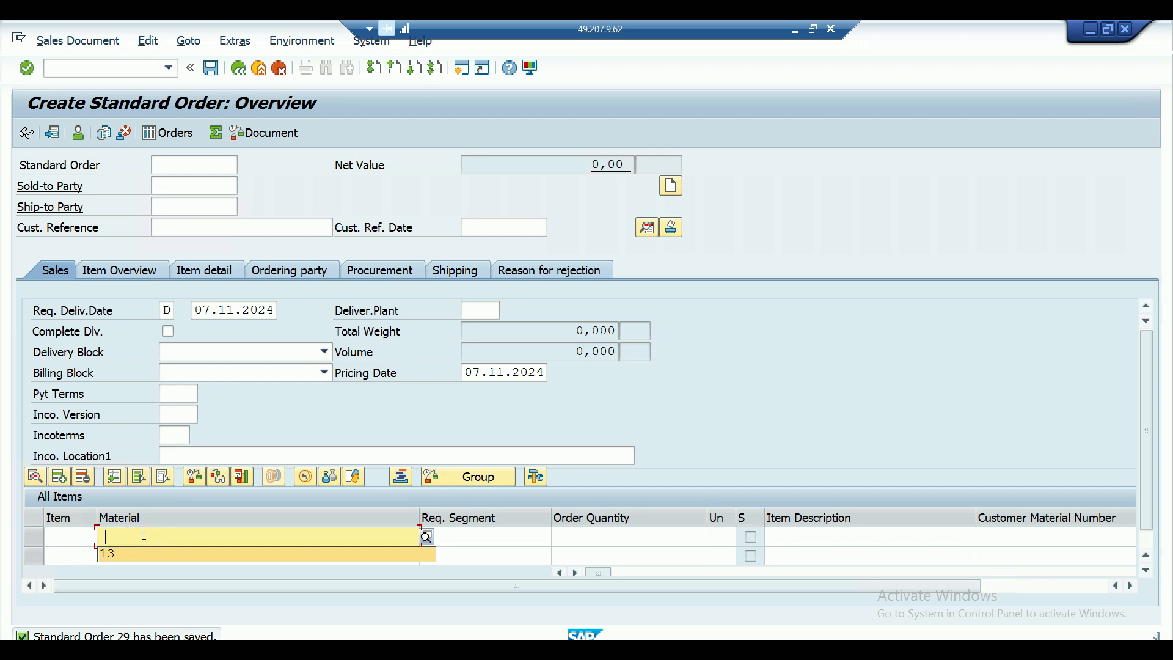
pyautogui.hotkey('shift', 'Home')
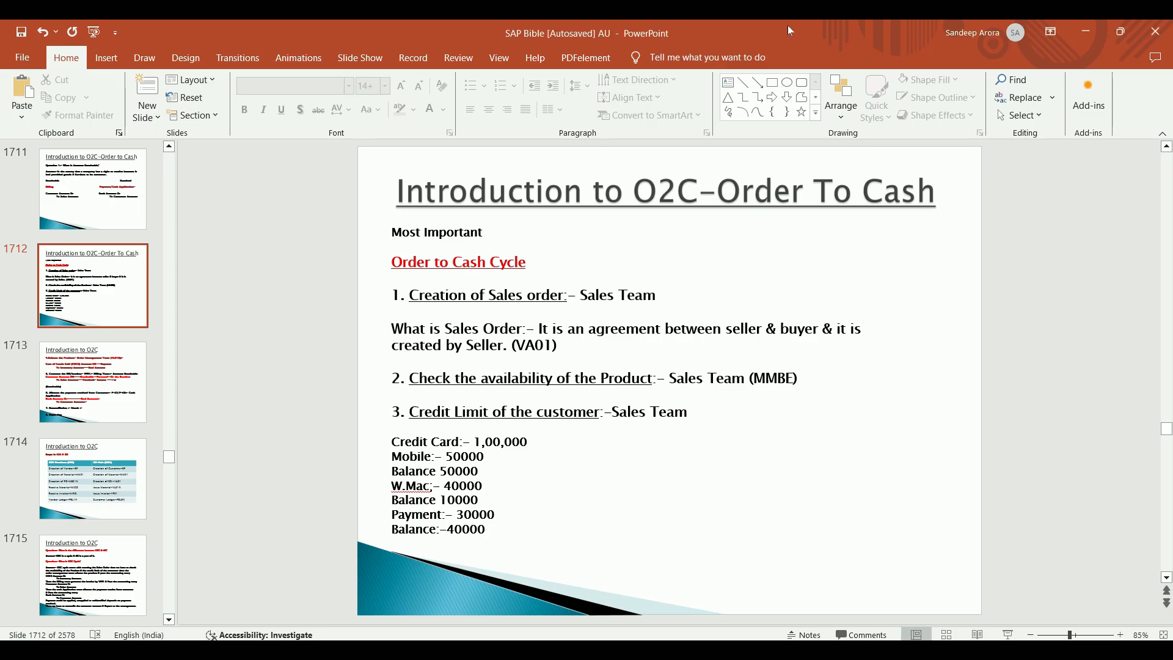
# Examine the product availability check line on the Order to Cash slide in PowerPoint
pyautogui.click(795, 30)
pyautogui.tripleClick(419, 381)
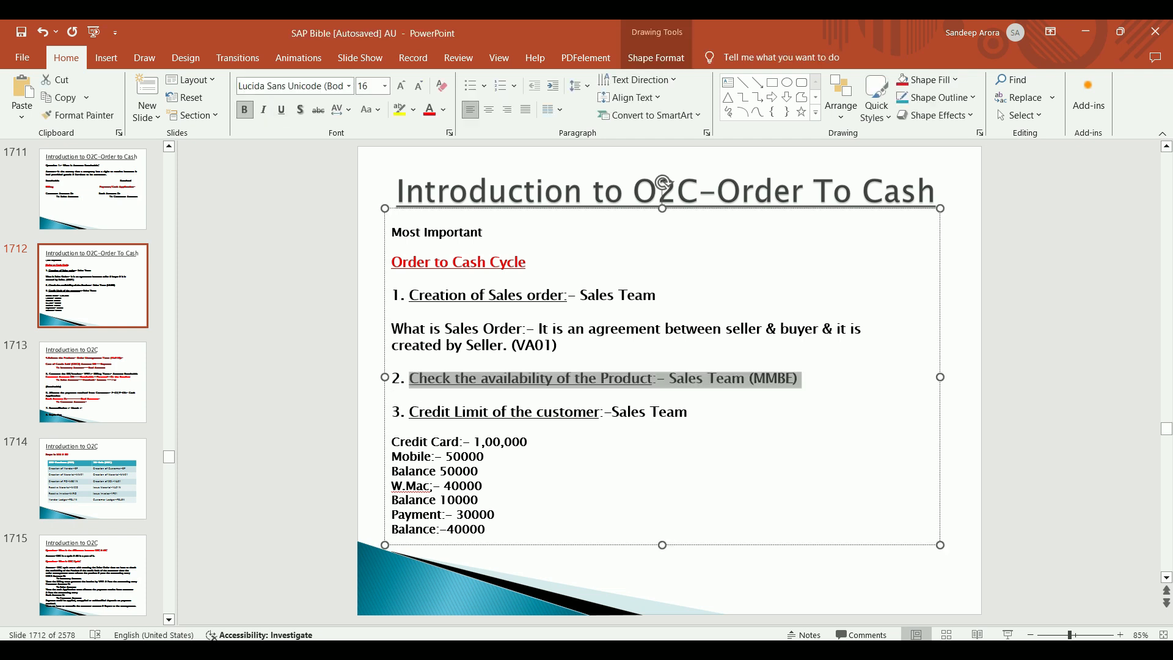
pyautogui.press('Escape')
pyautogui.press('Escape')
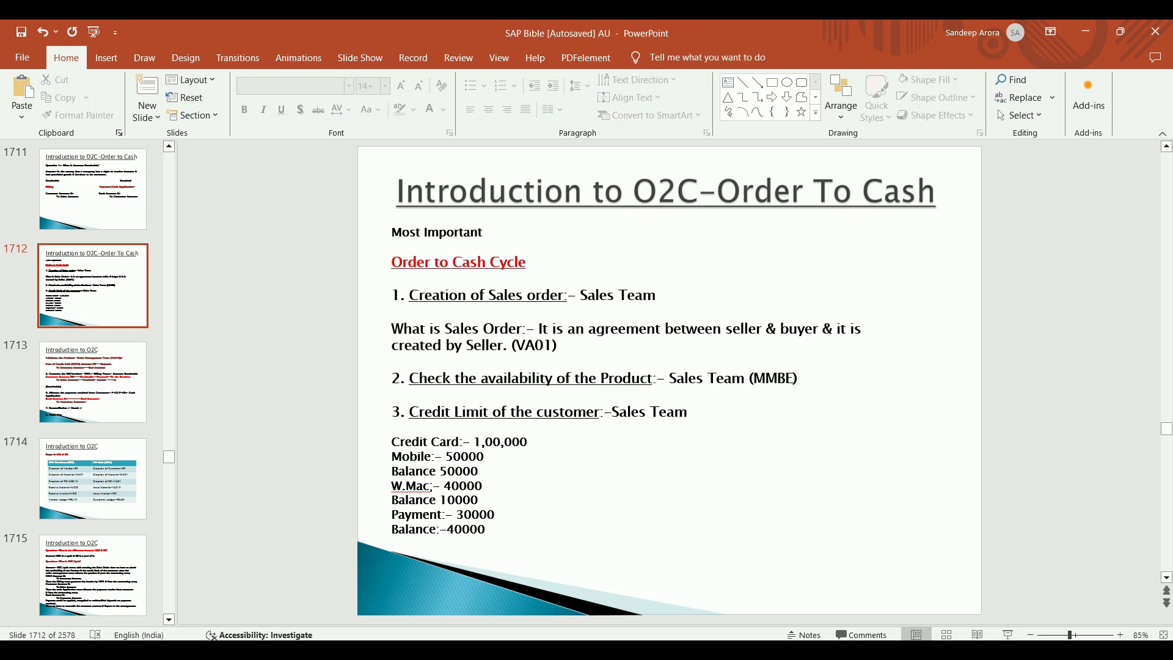
# Switch back to SAP and start the stock overview transaction with /nmmbe
pyautogui.hotkey('alt', 'Tab')
pyautogui.hotkey('ctrl', '/')
pyautogui.write('/nmmb')
pyautogui.press('Return')
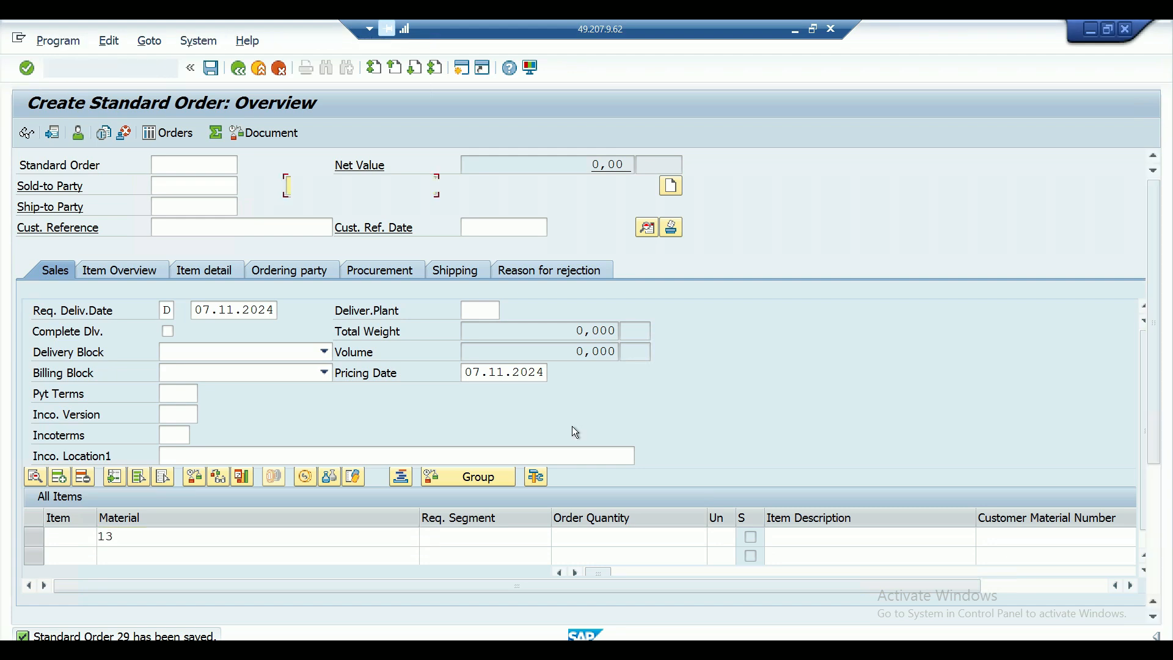
# Run the stock overview for material 13 in plant CAPL, storage location HG, and inspect the unrestricted-use stock
pyautogui.write('13')
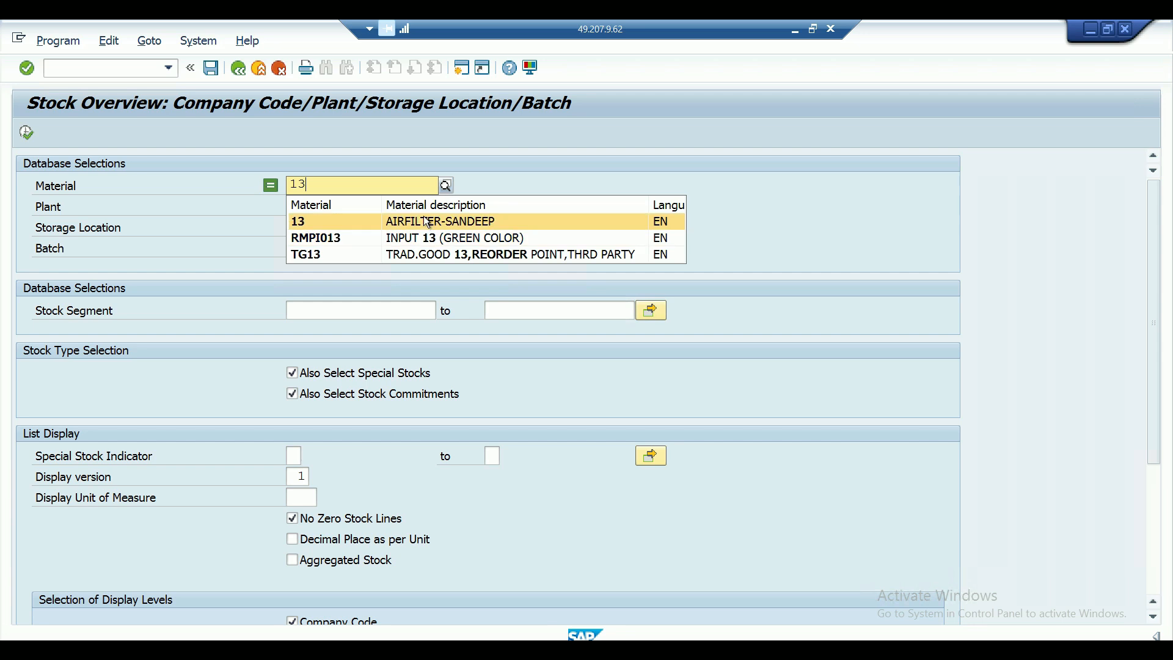
pyautogui.click(427, 221)
pyautogui.click(293, 206)
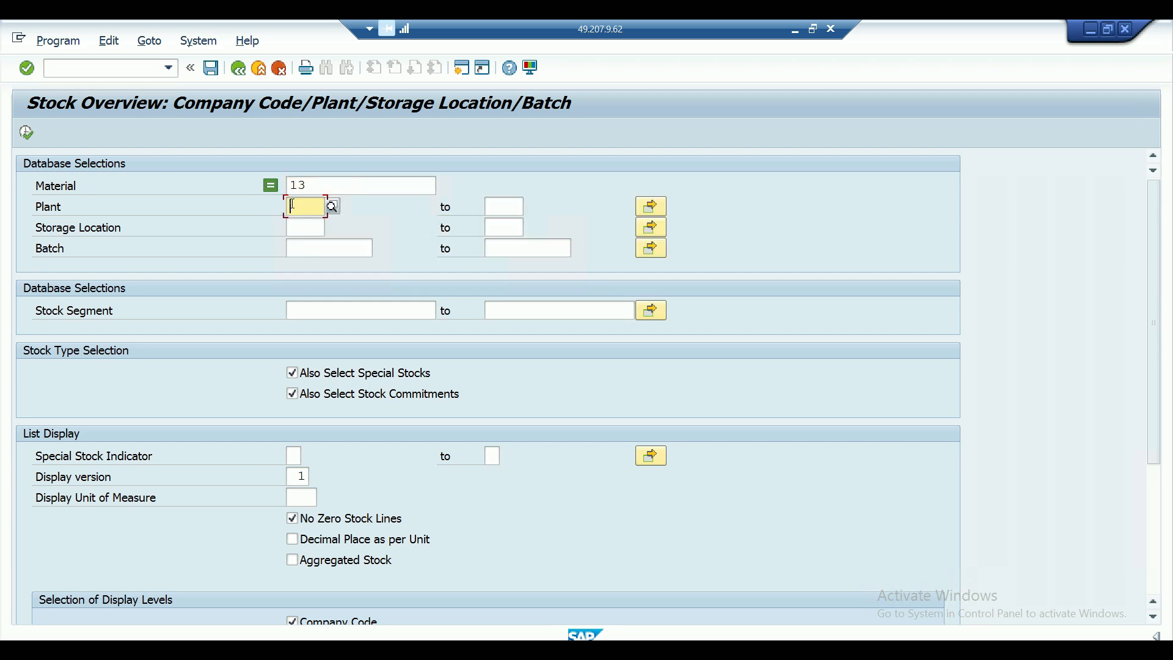
pyautogui.write('CAPL')
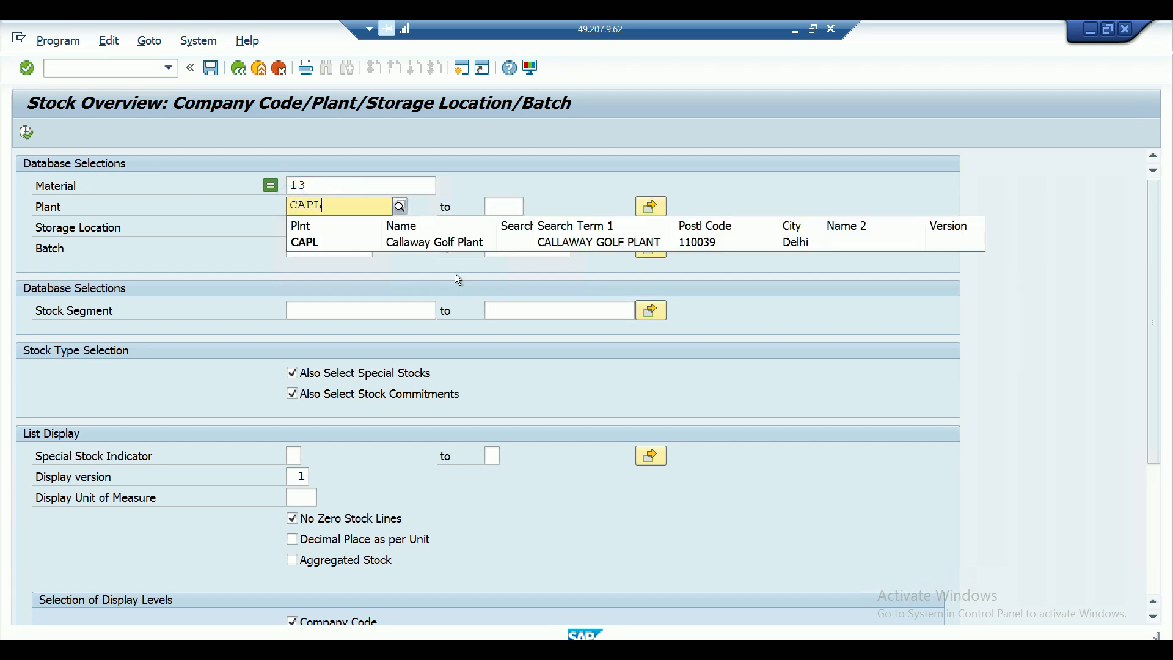
pyautogui.click(393, 242)
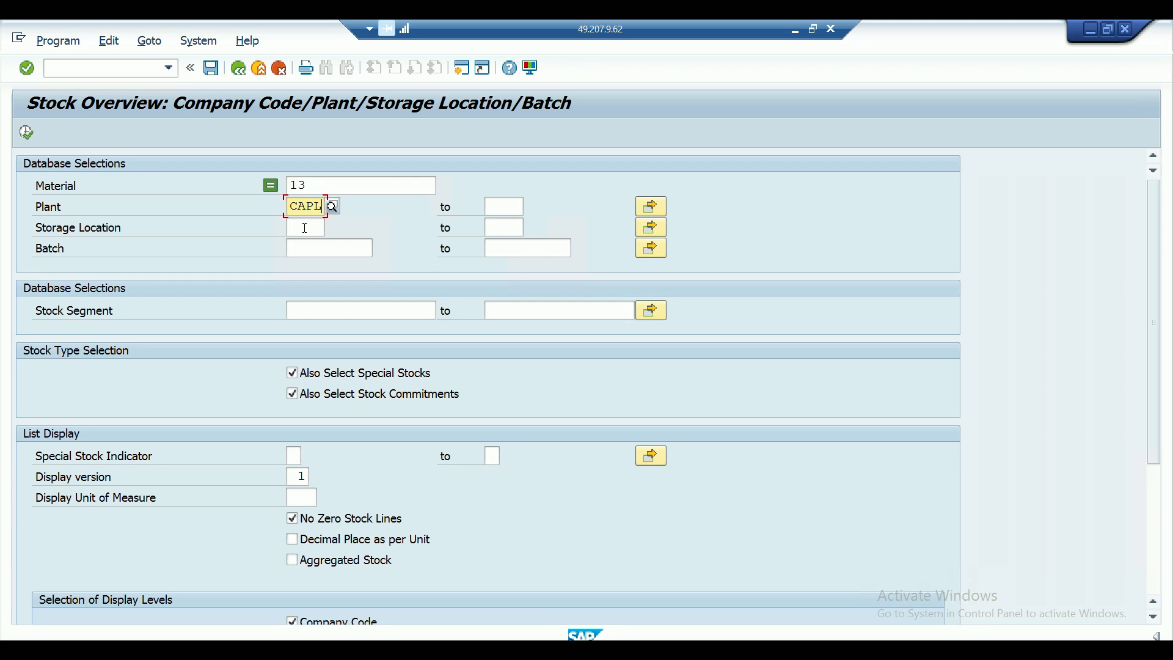
pyautogui.click(304, 227)
pyautogui.write('HG')
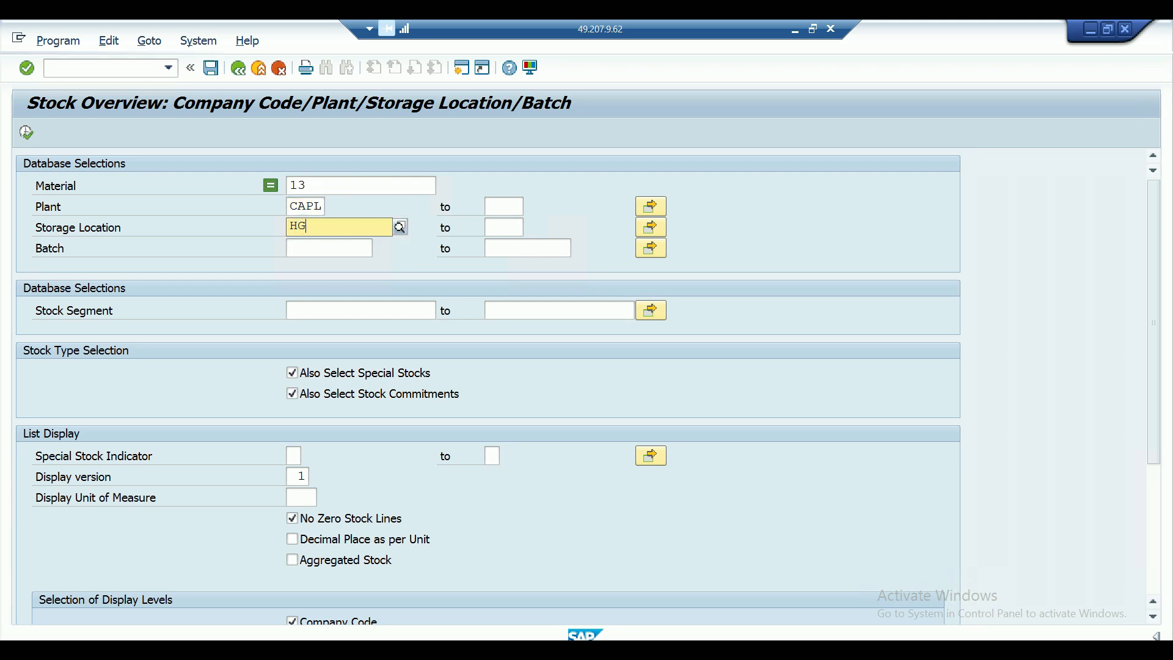
pyautogui.click(314, 260)
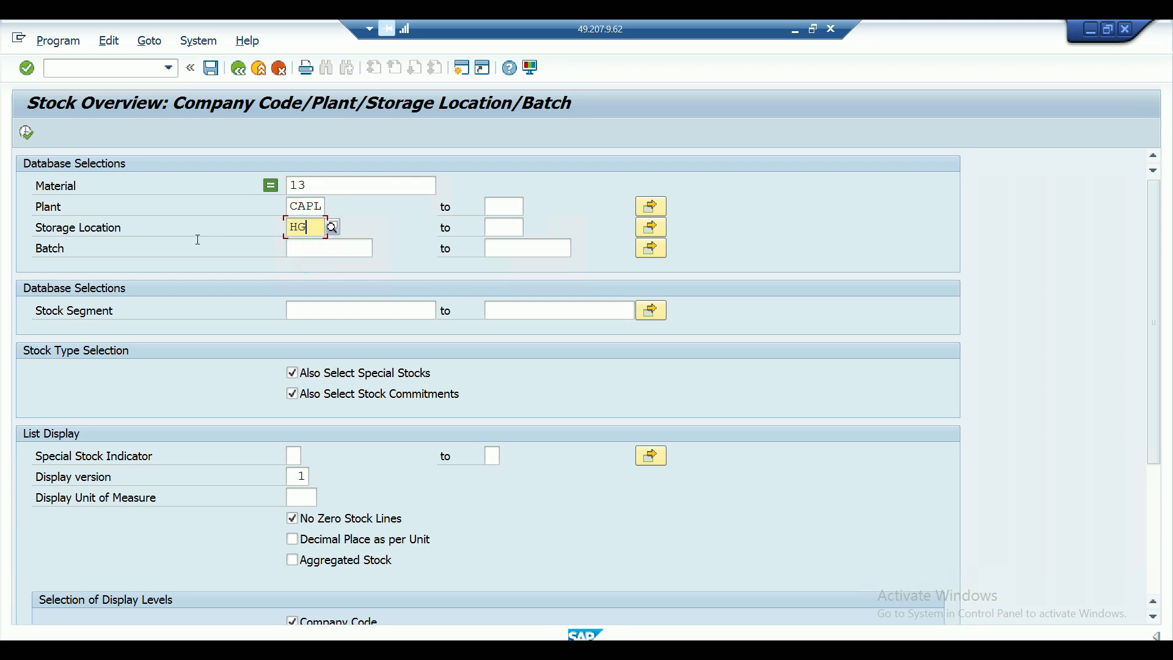
pyautogui.click(26, 133)
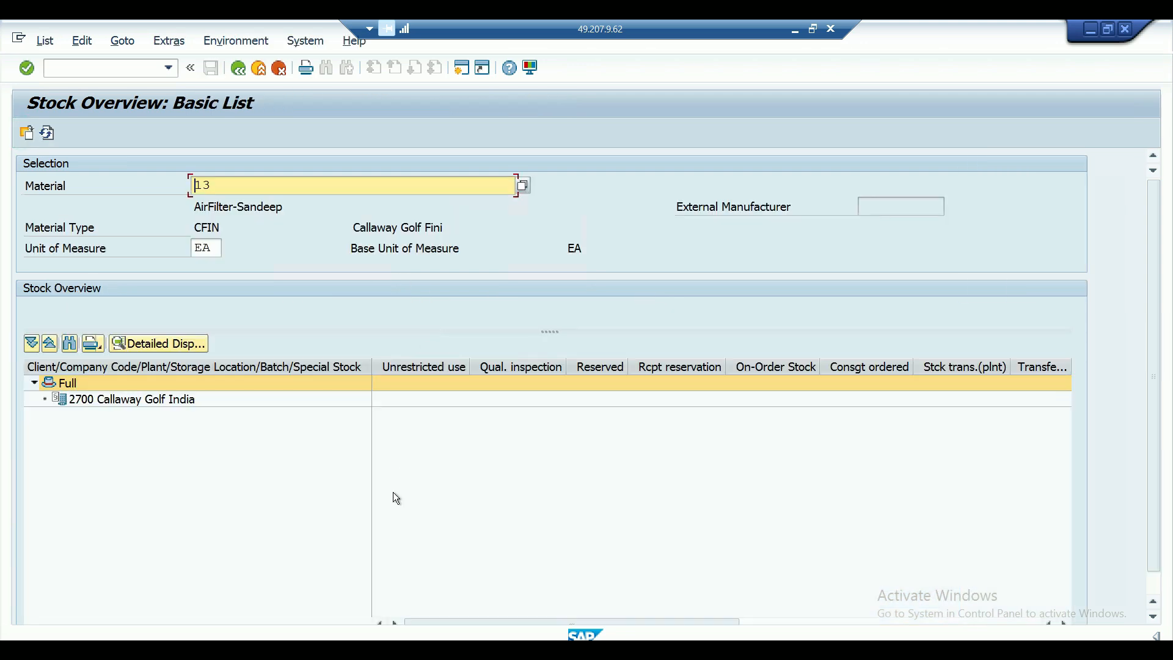
pyautogui.click(411, 402)
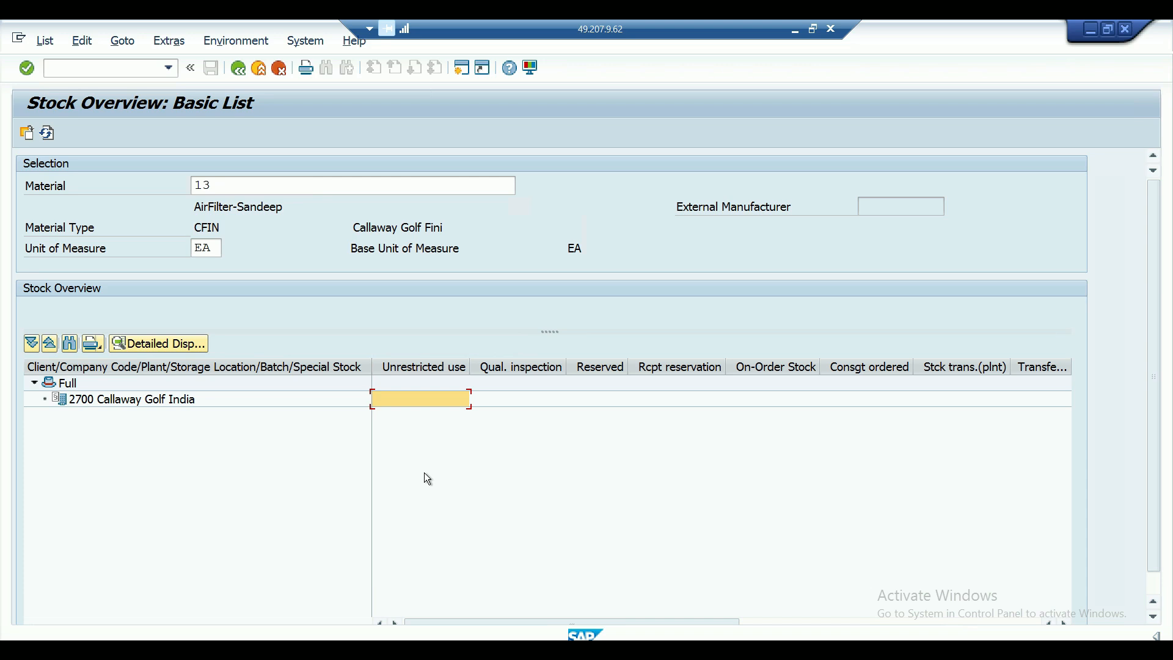
# Start the goods movement transaction with /nmigo and set up a goods receipt for R10 Other with movement type 561 E
pyautogui.hotkey('ctrl', '/')
pyautogui.write('/nmigo')
pyautogui.press('Return')
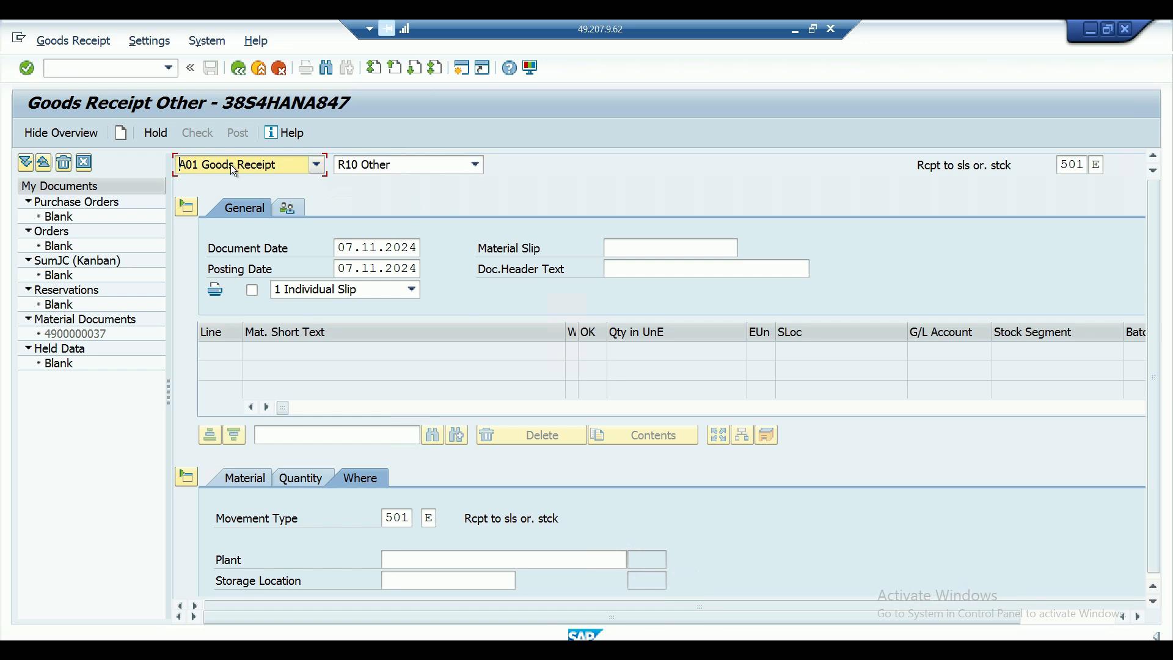
pyautogui.click(474, 165)
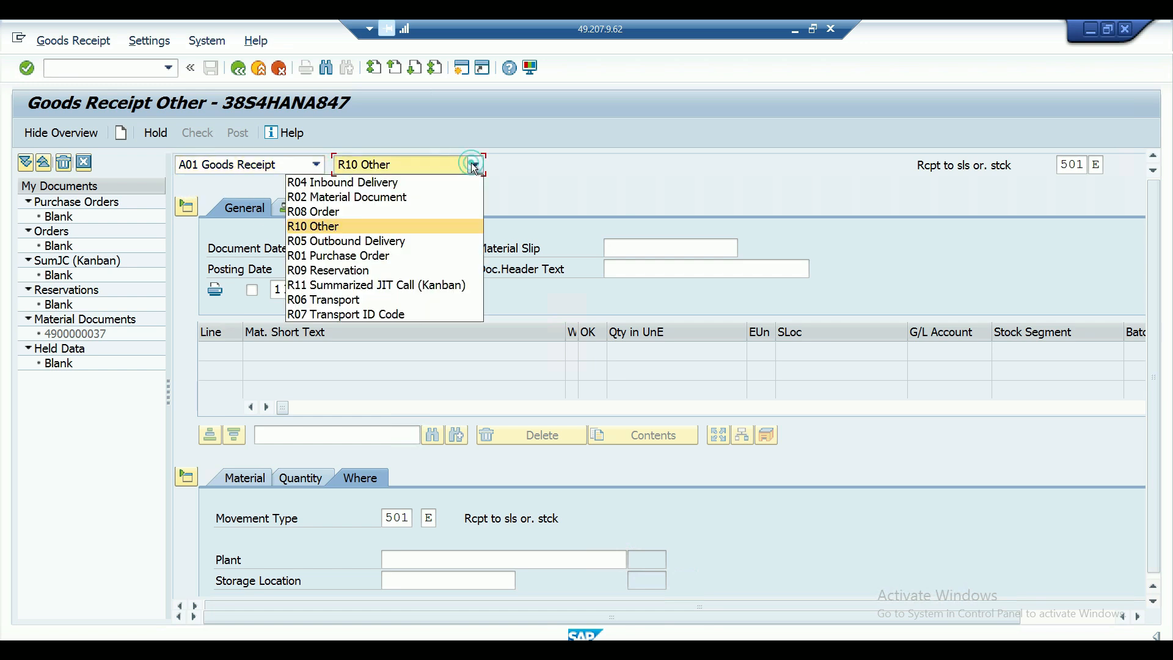
pyautogui.click(324, 226)
pyautogui.click(1057, 165)
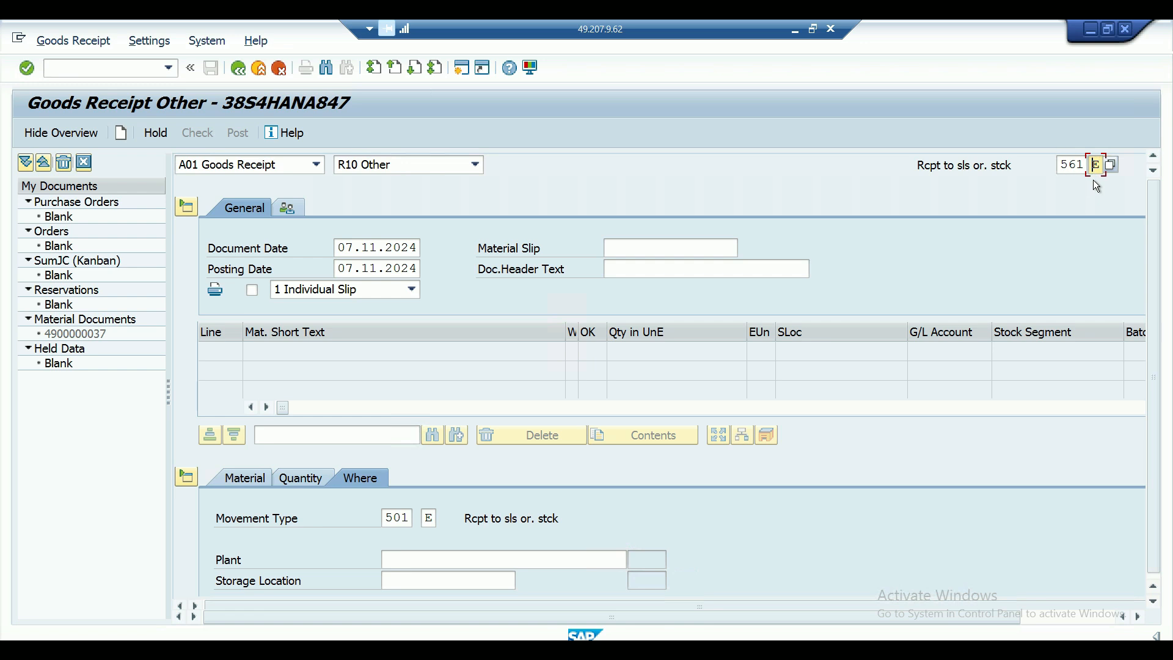
pyautogui.press('Return')
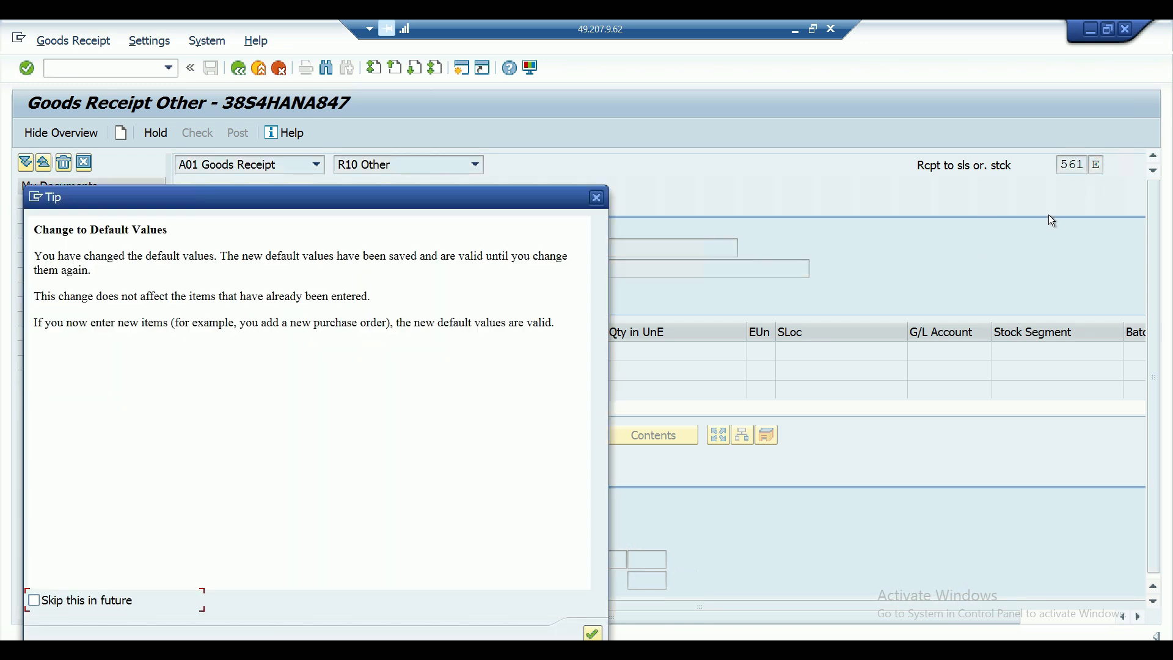
pyautogui.click(591, 633)
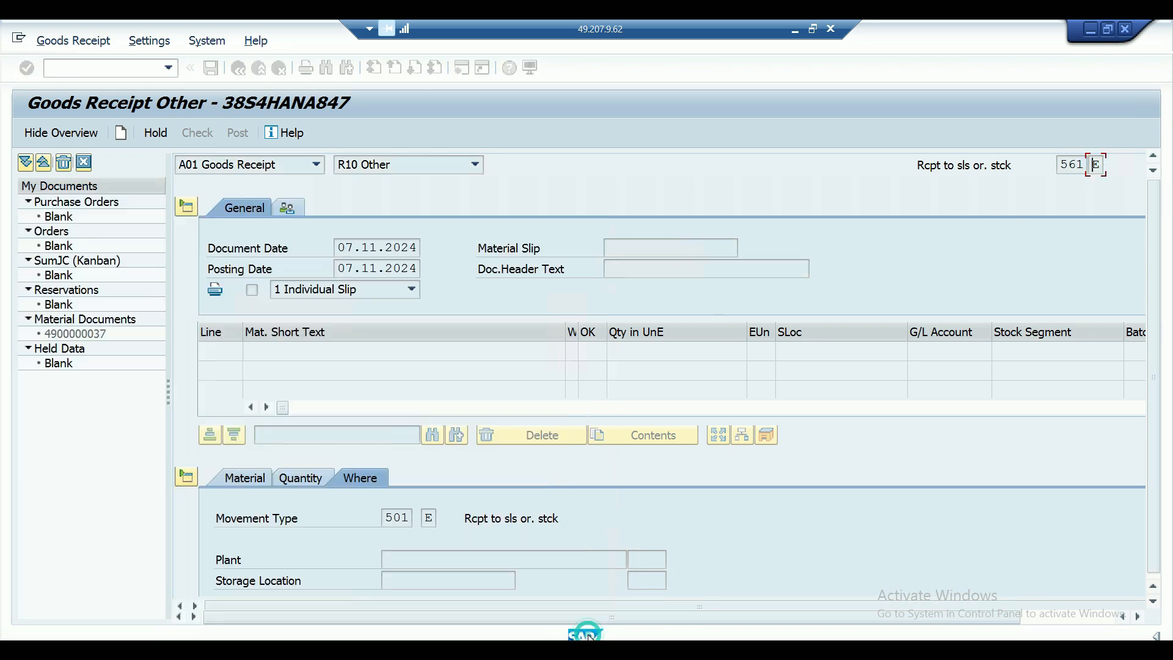
# Enter material 13 as the goods receipt item
pyautogui.click(234, 481)
pyautogui.click(407, 516)
pyautogui.write('13')
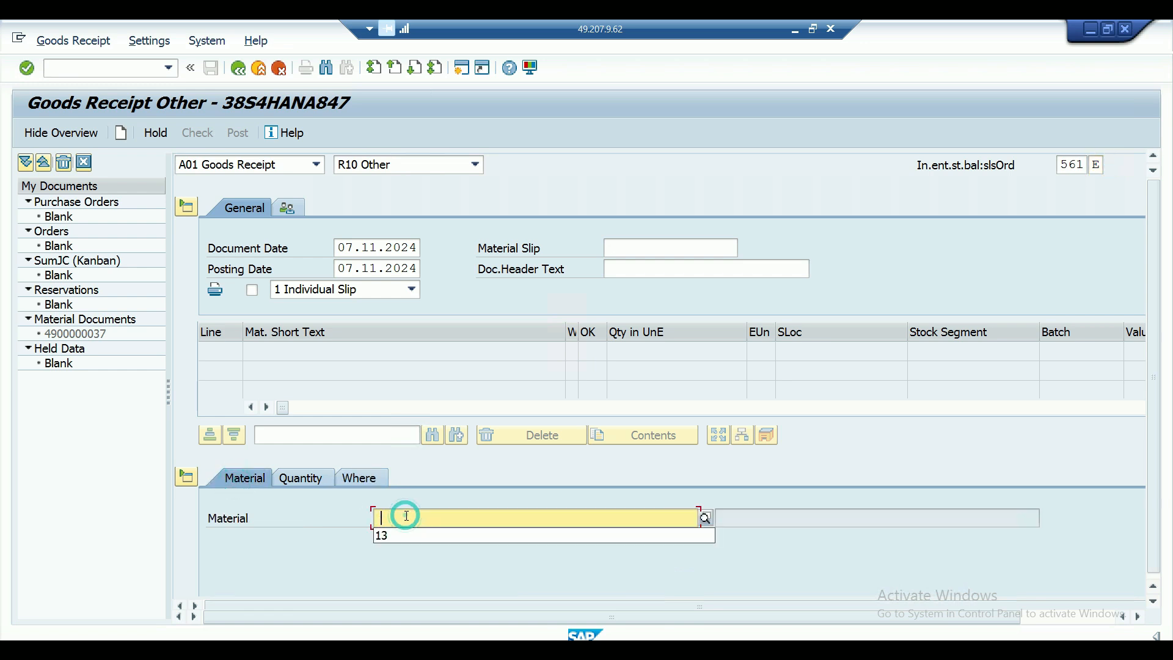
pyautogui.press('Return')
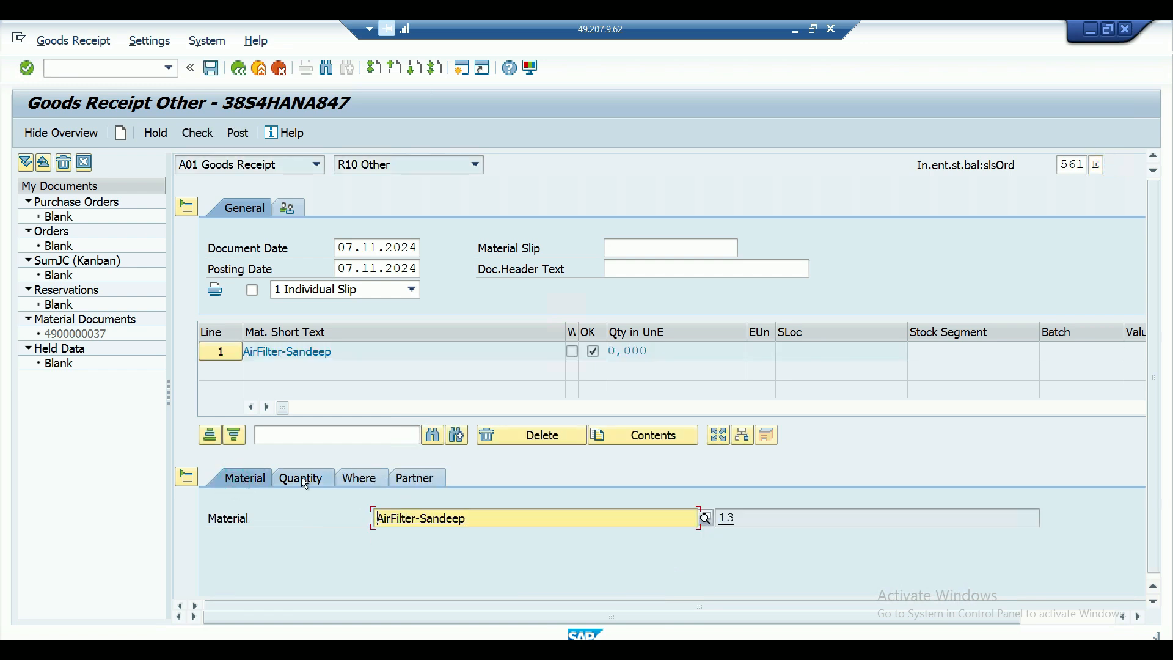
# Open the item's quantity details and display the saved standard order in the other SAP session with /nva03
pyautogui.click(302, 477)
pyautogui.hotkey('alt', 'Tab')
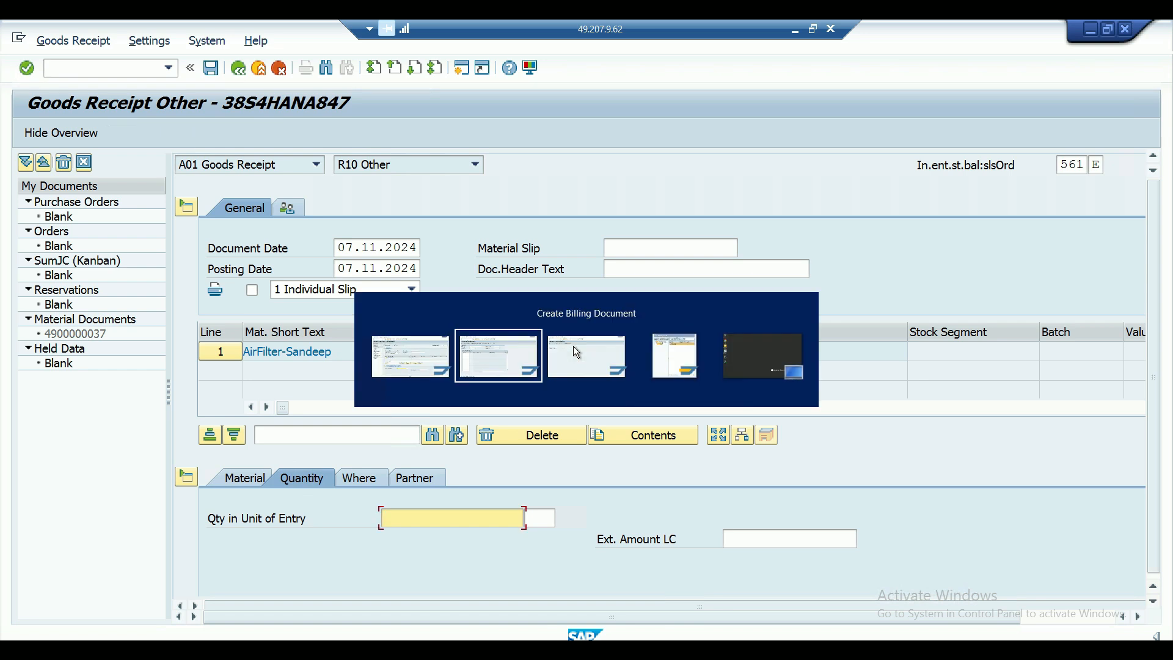
pyautogui.hotkey('ctrl', '/')
pyautogui.write('/n')
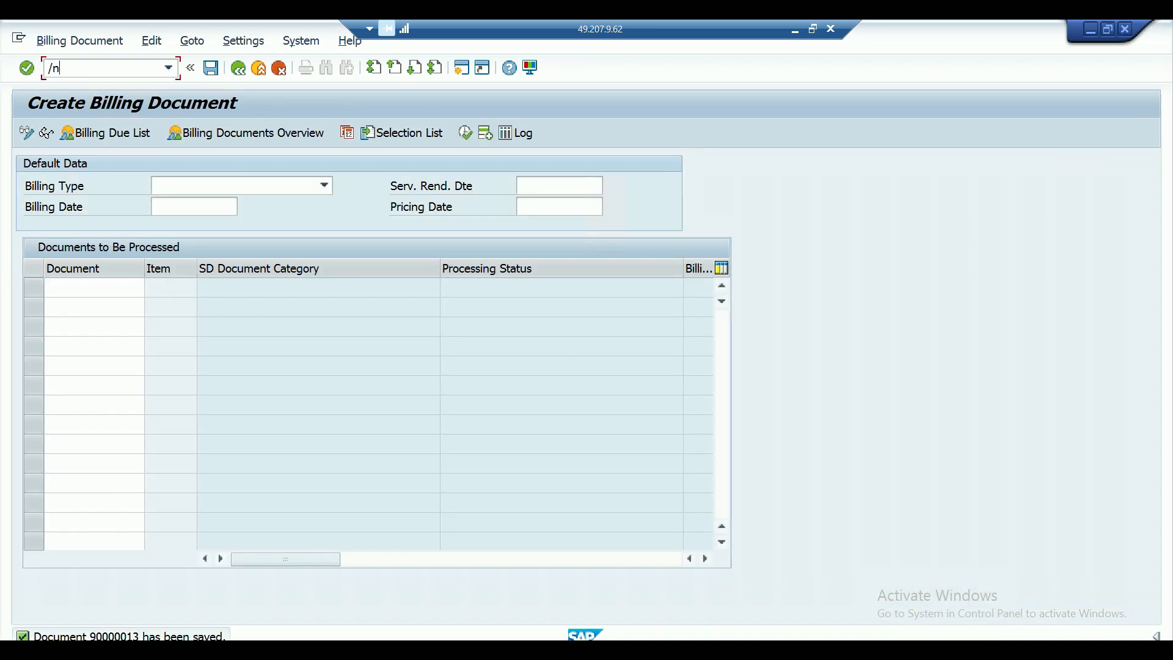
pyautogui.write('va03')
pyautogui.press('Return')
pyautogui.press('Return')
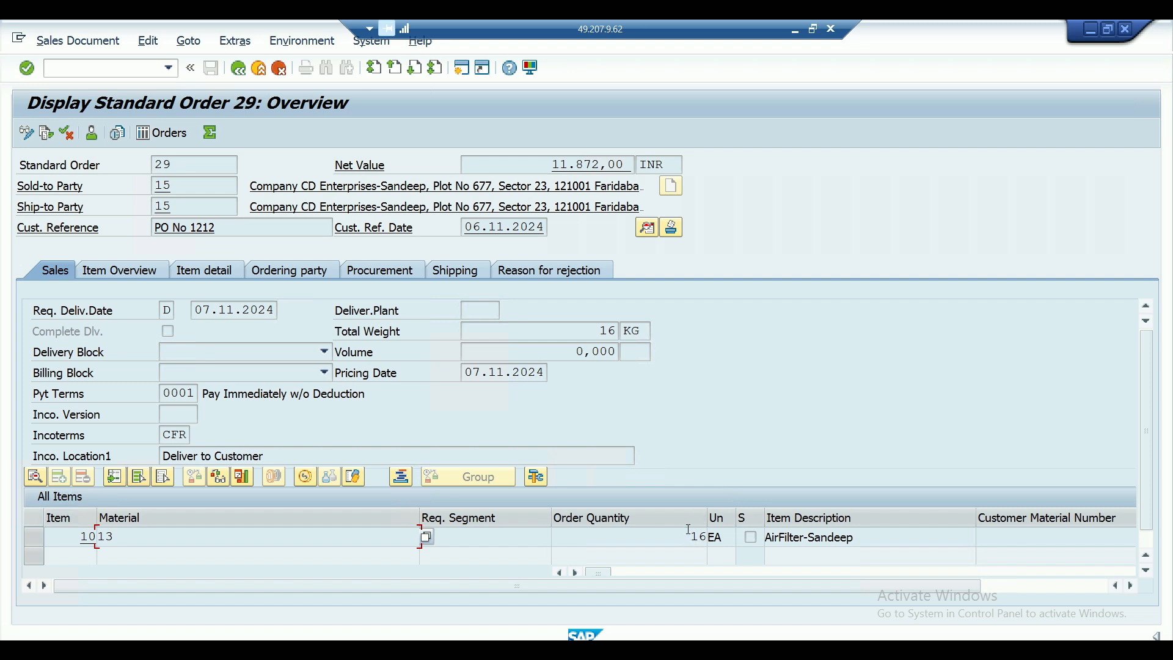
# Copy the order quantity of 16 from the standard order into the goods receipt's quantity in unit of entry
pyautogui.doubleClick(688, 529)
pyautogui.hotkey('ctrl', 'c')
pyautogui.hotkey('alt', 'Tab')
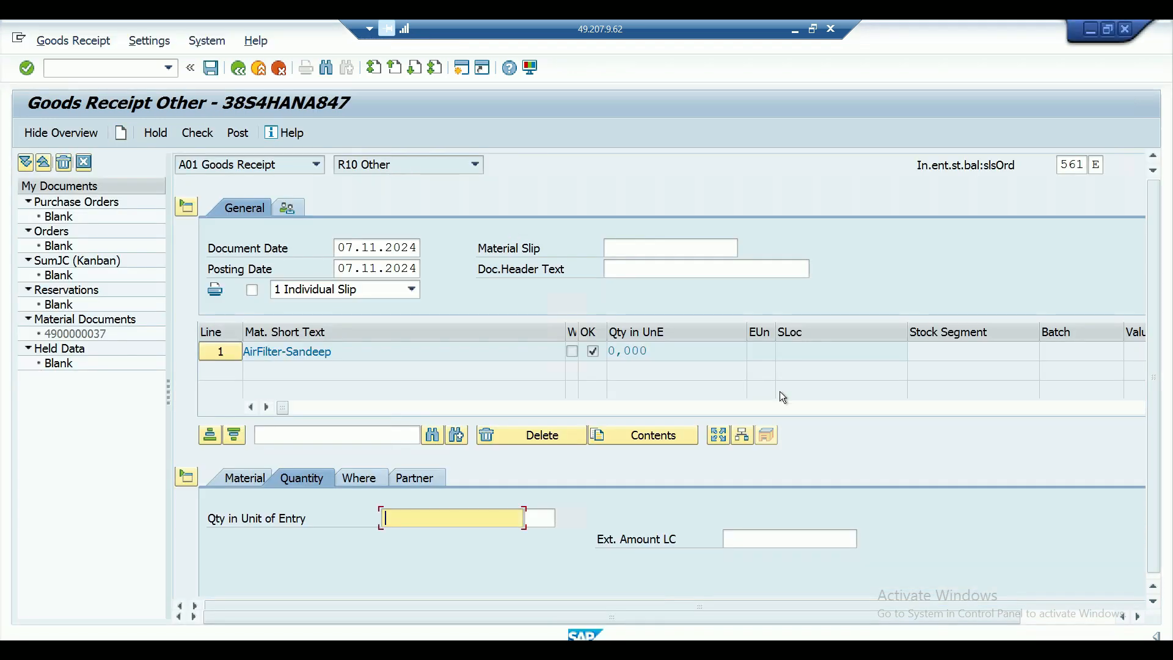
pyautogui.hotkey('ctrl', 'v')
pyautogui.press('Return')
# Assign the goods receipt item to the saved sales order by entering its order number and choosing item 000010
pyautogui.click(369, 478)
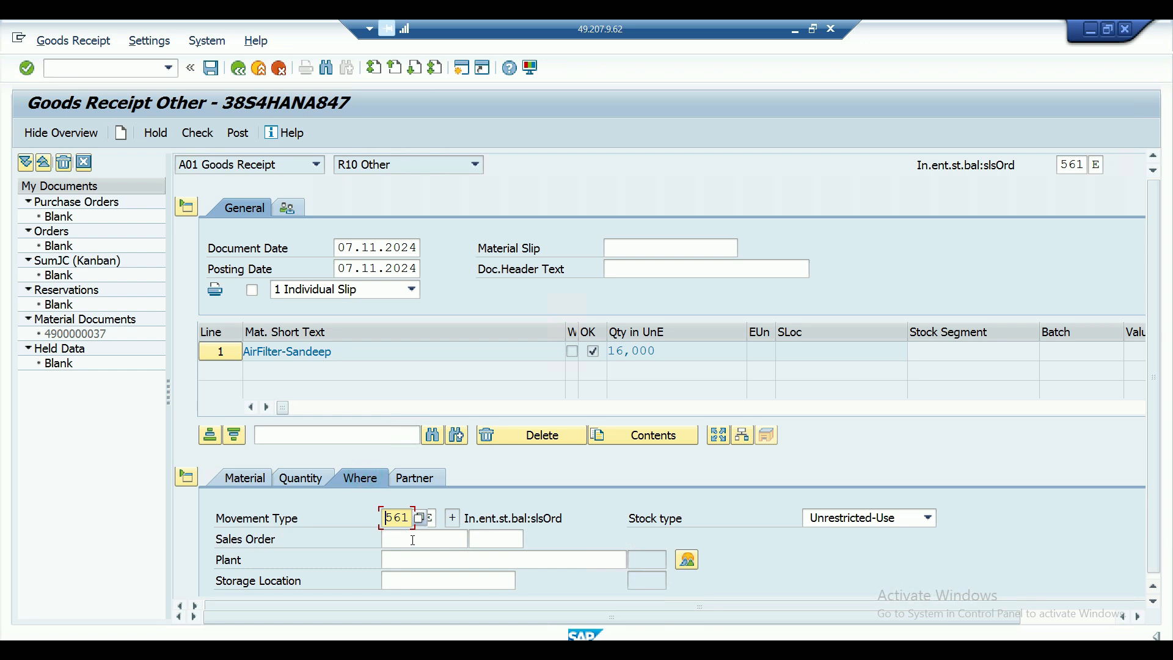
pyautogui.click(413, 540)
pyautogui.hotkey('alt', 'Tab')
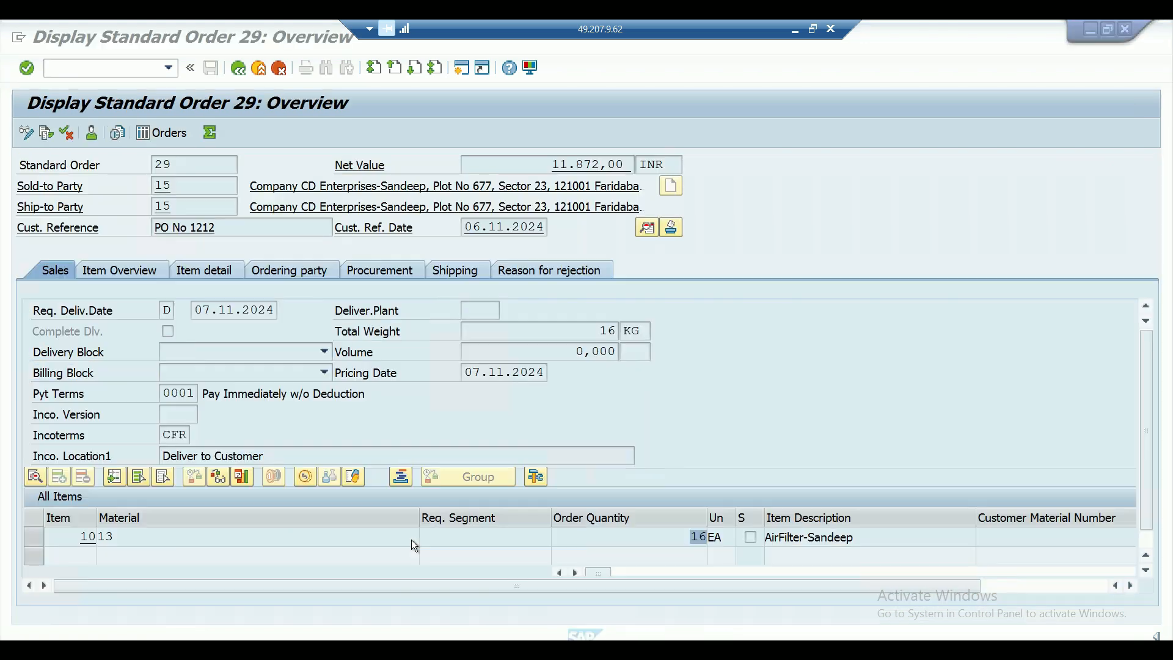
pyautogui.hotkey('alt', 'Tab')
pyautogui.write('29')
pyautogui.press('Tab')
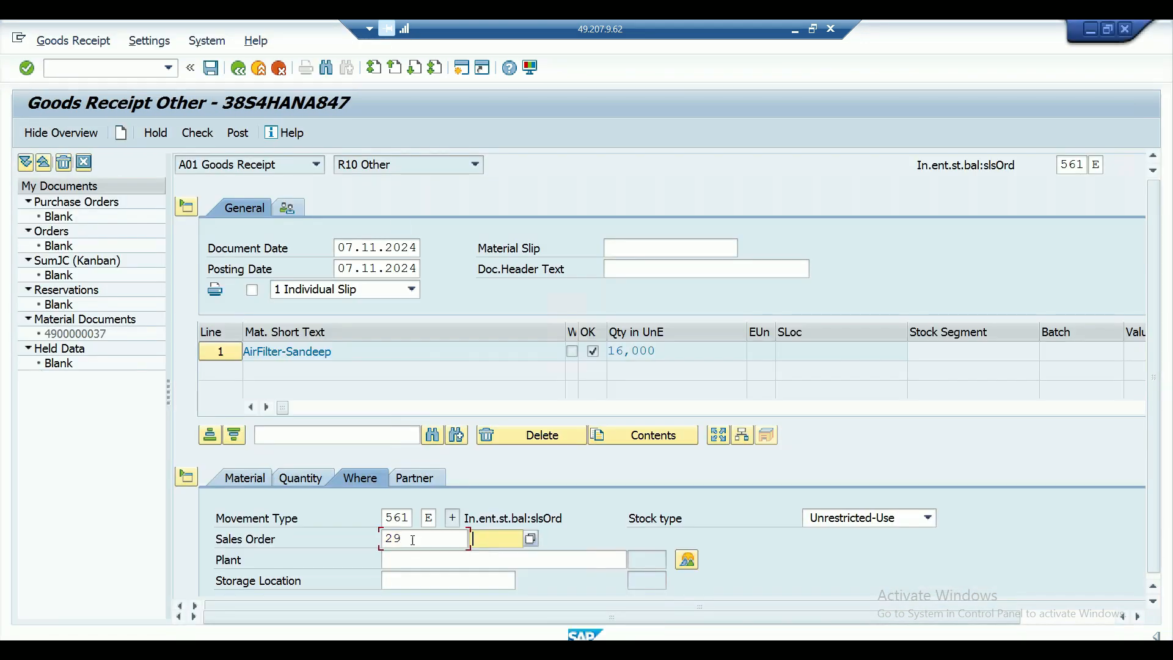
pyautogui.click(531, 538)
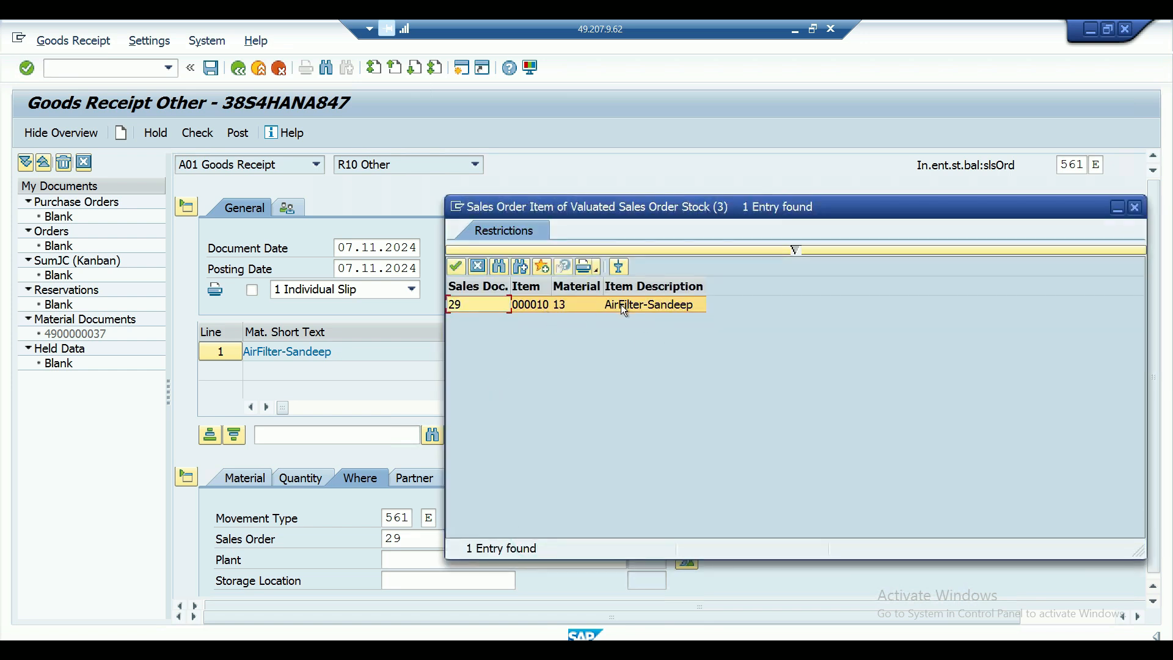
pyautogui.doubleClick(521, 302)
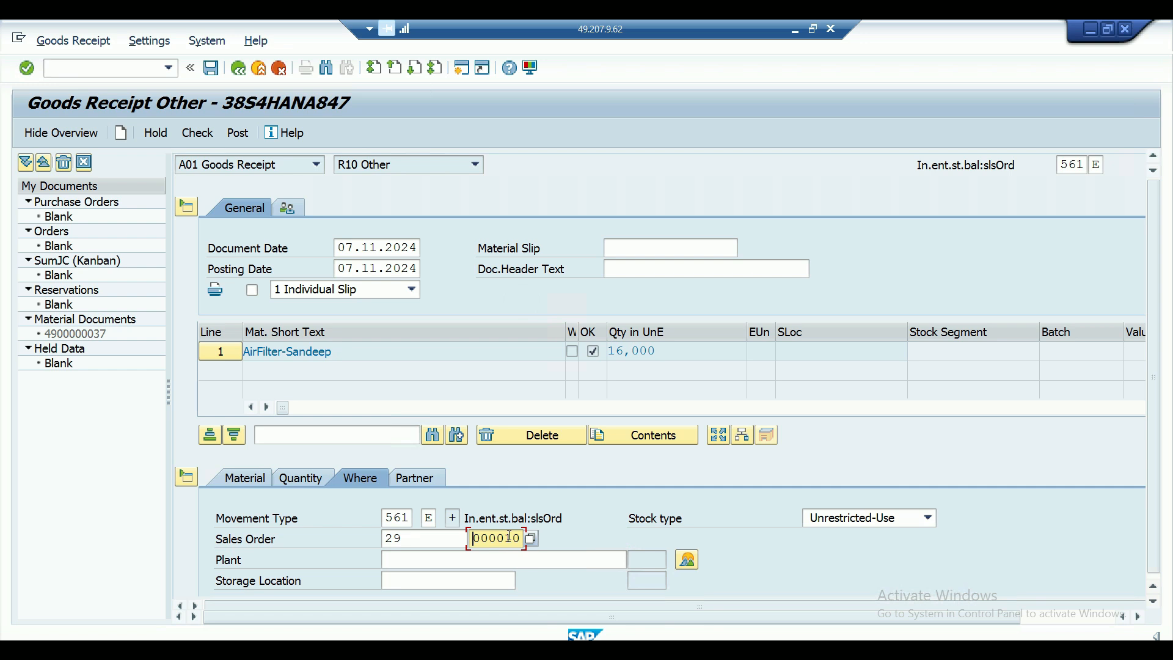
# Set the item's plant to CAPL and storage location to HG, and check and post the goods receipt
pyautogui.click(408, 566)
pyautogui.write('CAPL')
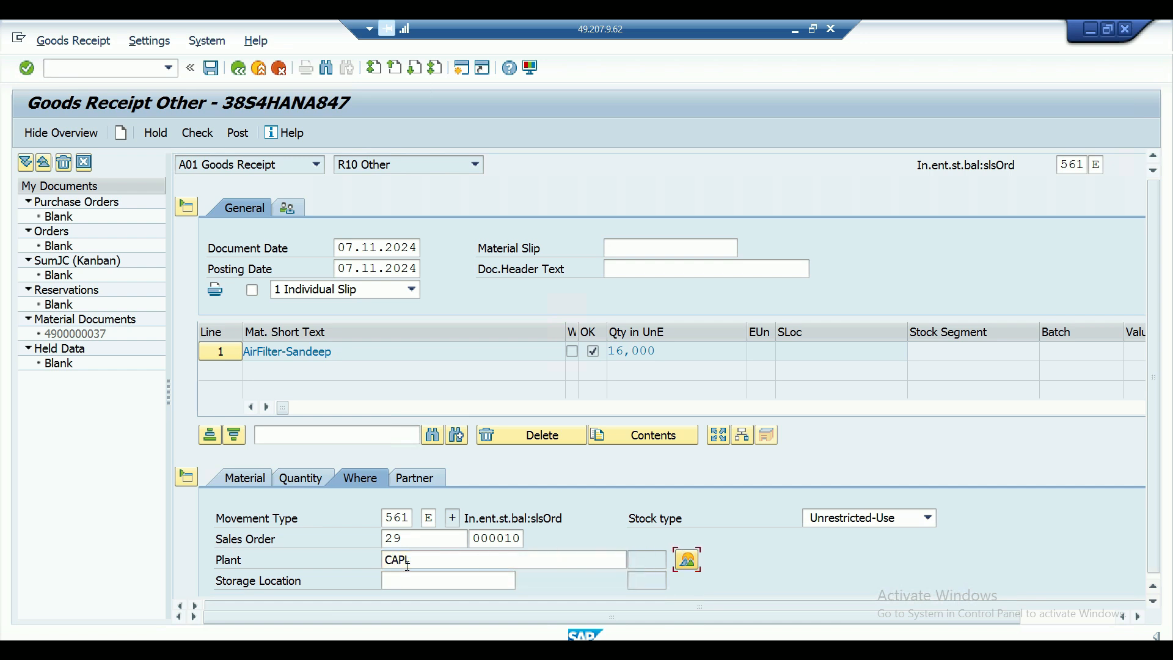
pyautogui.press('Tab')
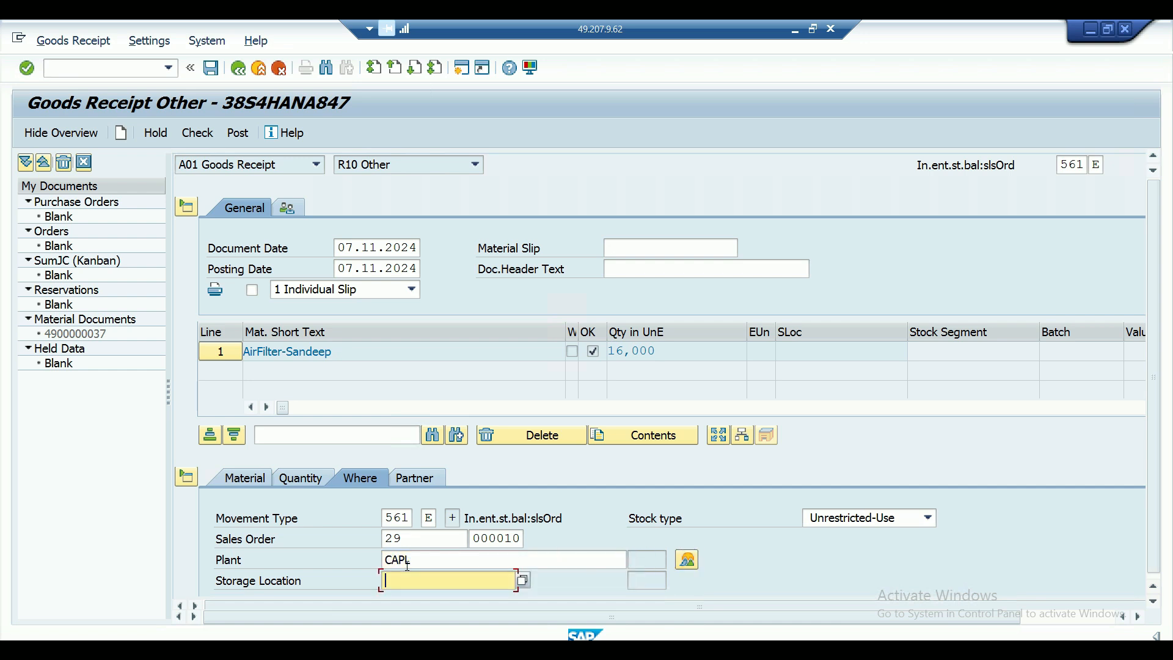
pyautogui.write('HG')
pyautogui.press('Return')
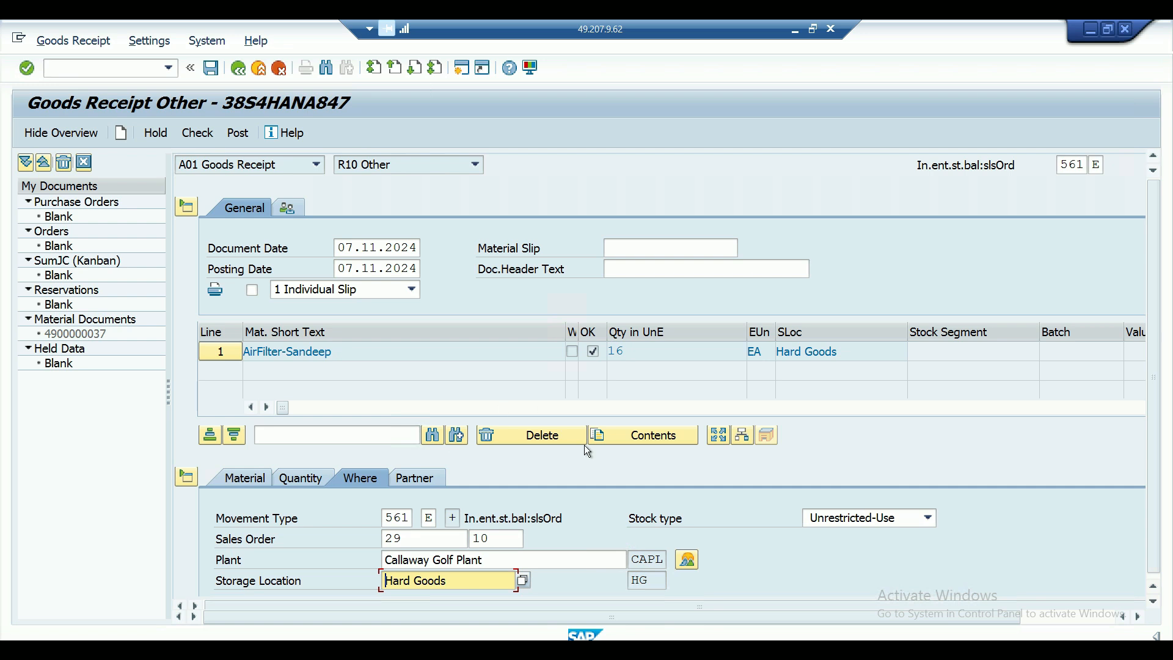
pyautogui.click(202, 139)
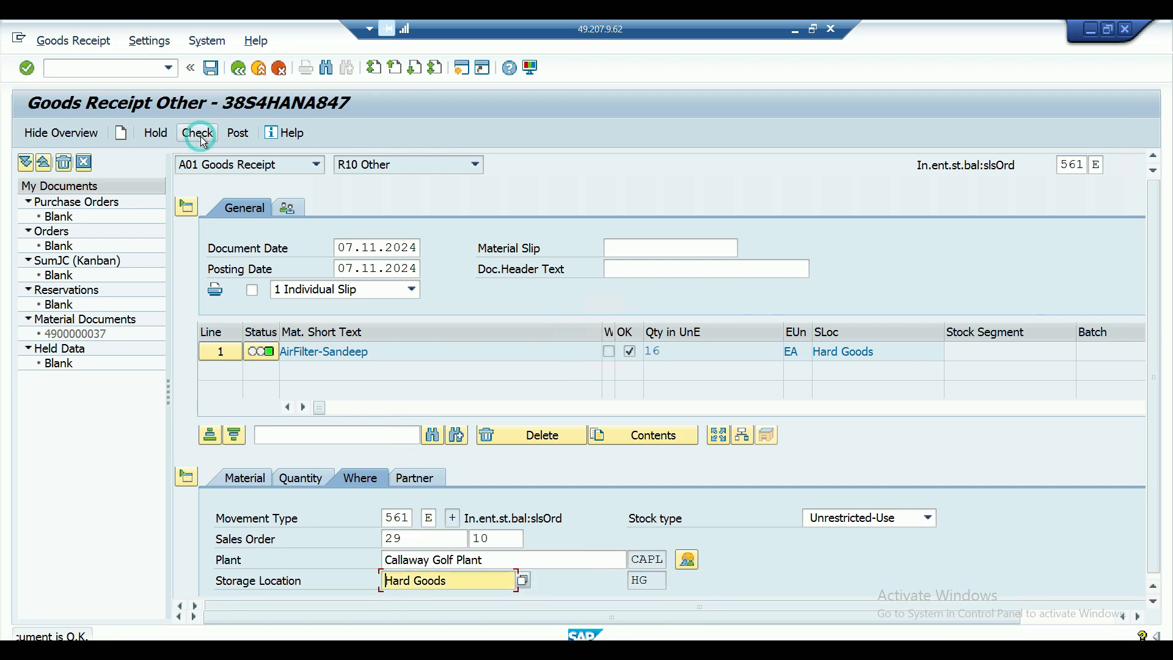
pyautogui.click(239, 134)
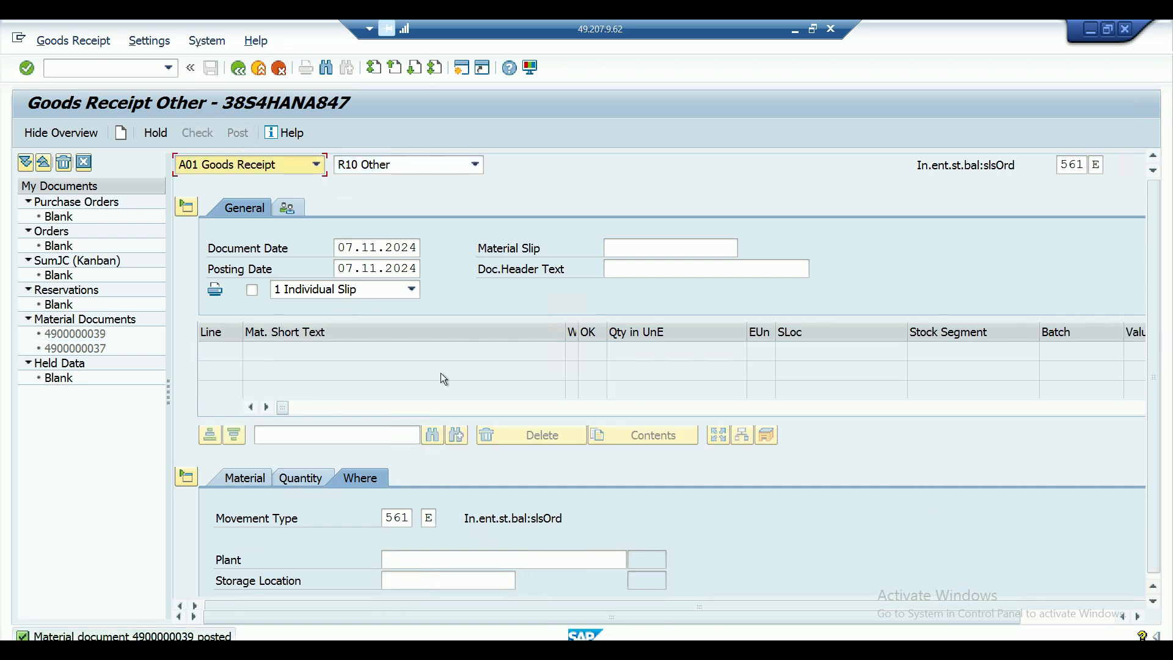
# Rerun the stock overview with /nmmbe for material 13 in plant CAPL, storage location HG
pyautogui.hotkey('ctrl', '/')
pyautogui.write('/nmmbe')
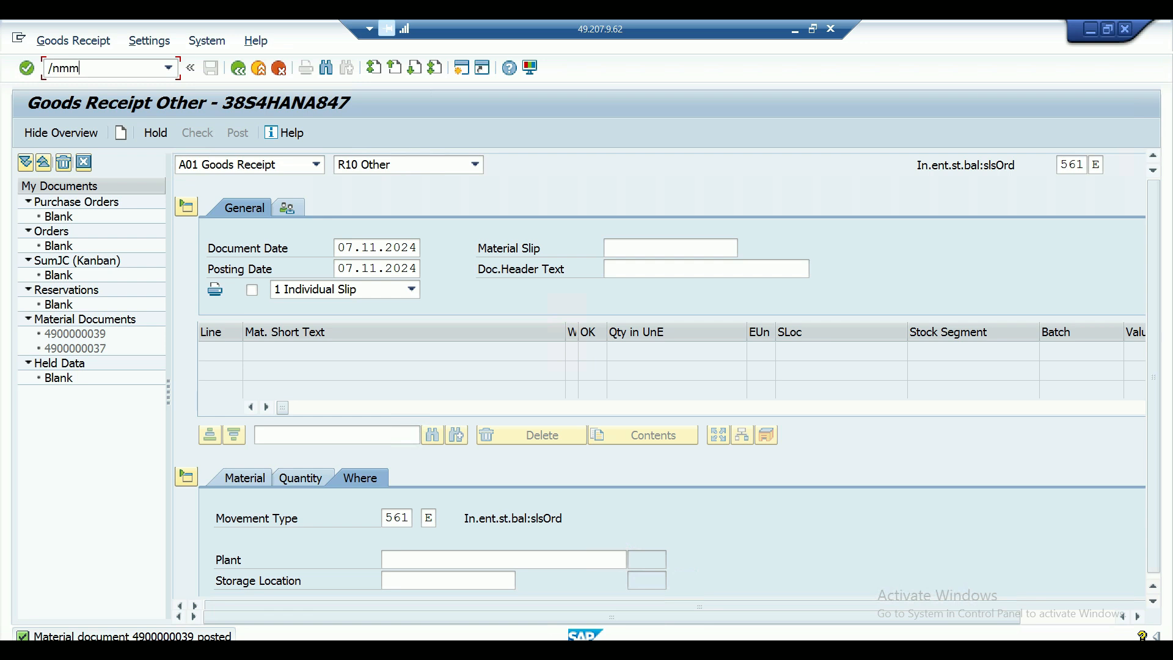
pyautogui.press('Return')
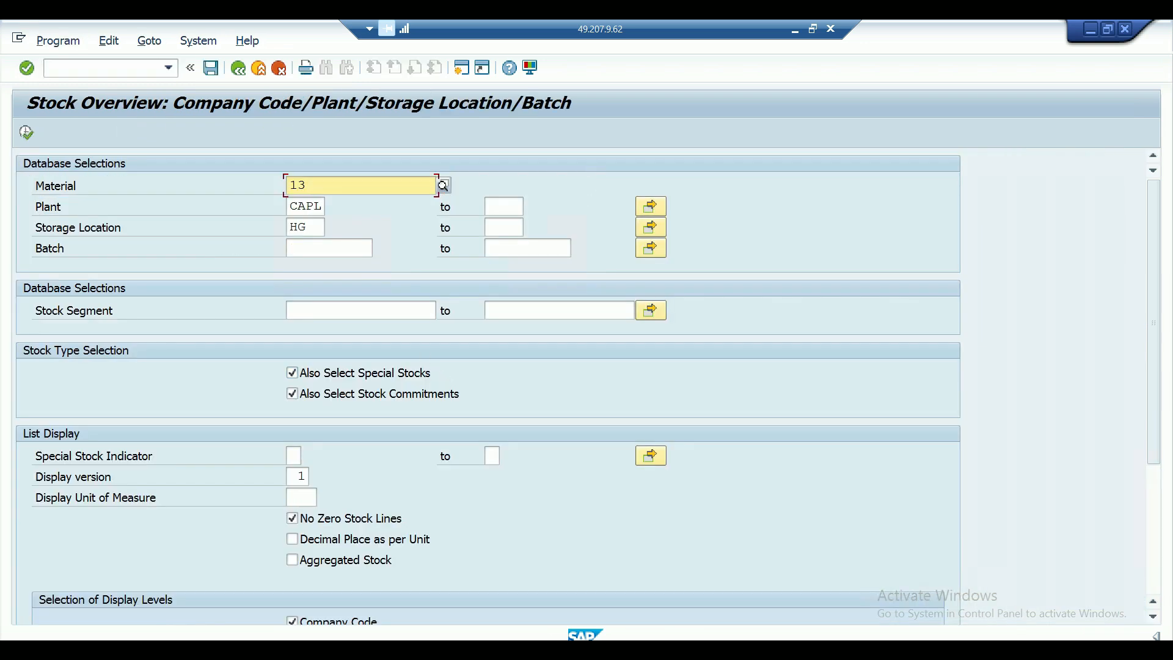
pyautogui.click(26, 132)
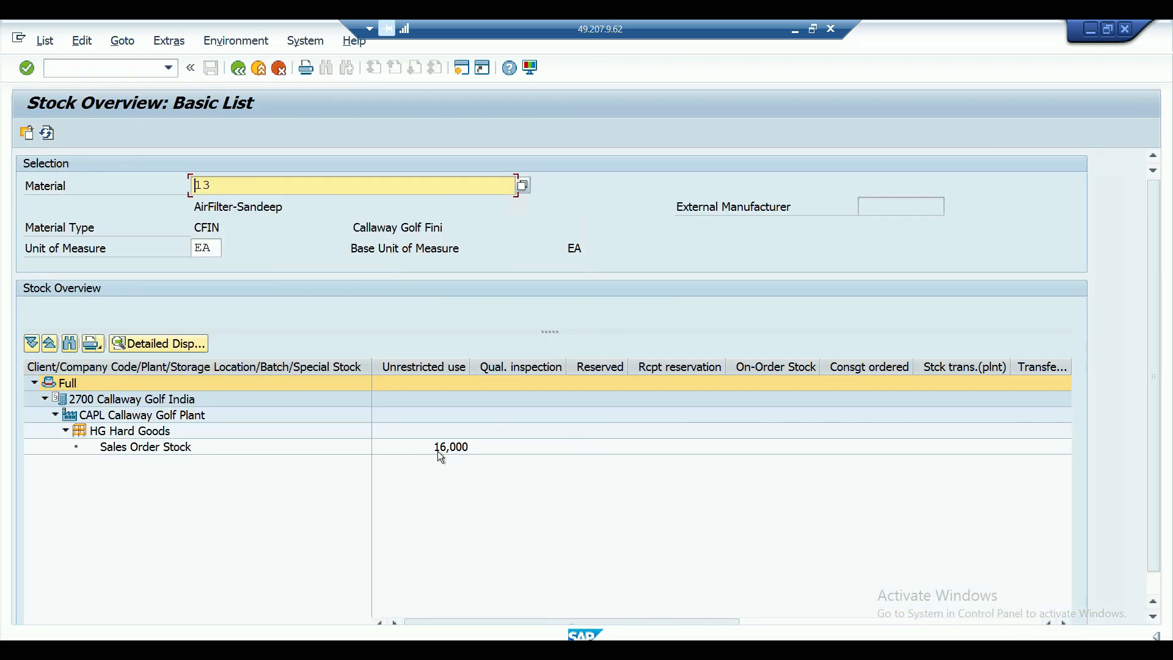
# Inspect the sales order stock details behind the unrestricted-use quantity and close them
pyautogui.click(440, 457)
pyautogui.doubleClick(441, 452)
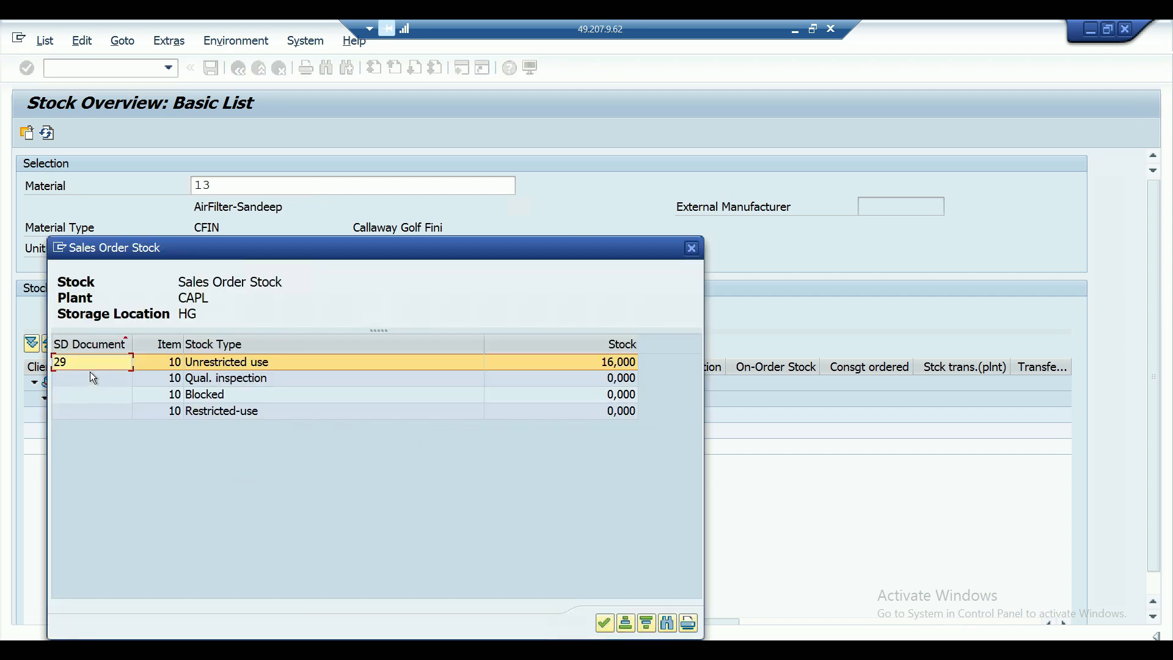
pyautogui.click(61, 361)
pyautogui.click(692, 248)
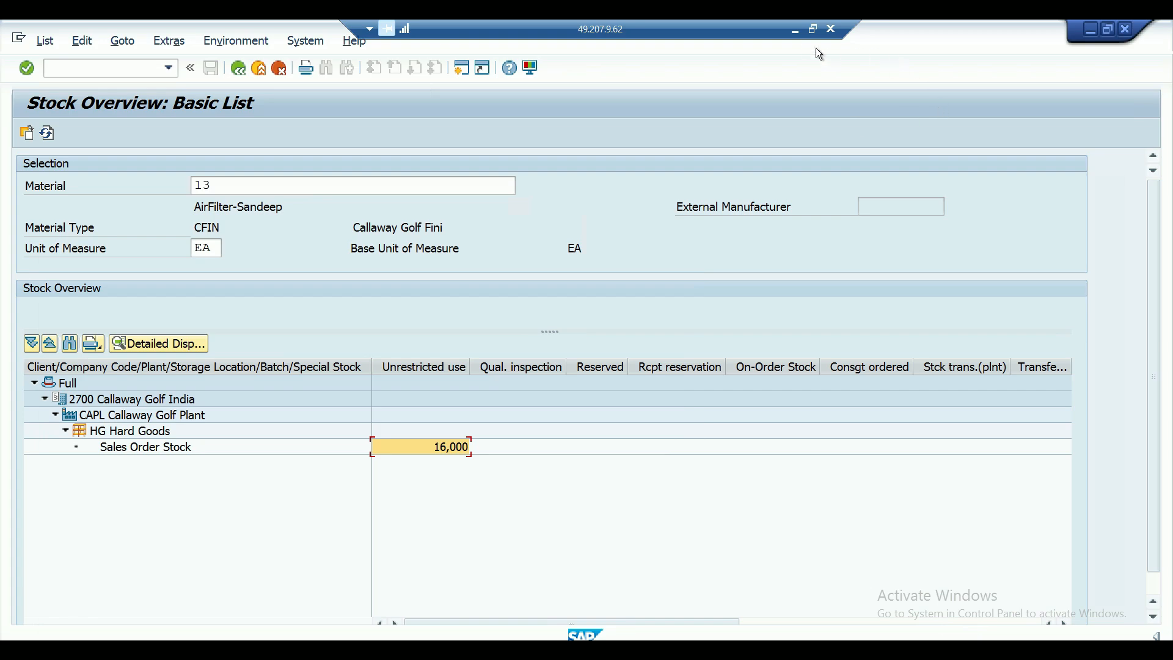
# Switch to PowerPoint and go to the customer credit limit line on the Order to Cash slide
pyautogui.click(796, 30)
pyautogui.click(431, 422)
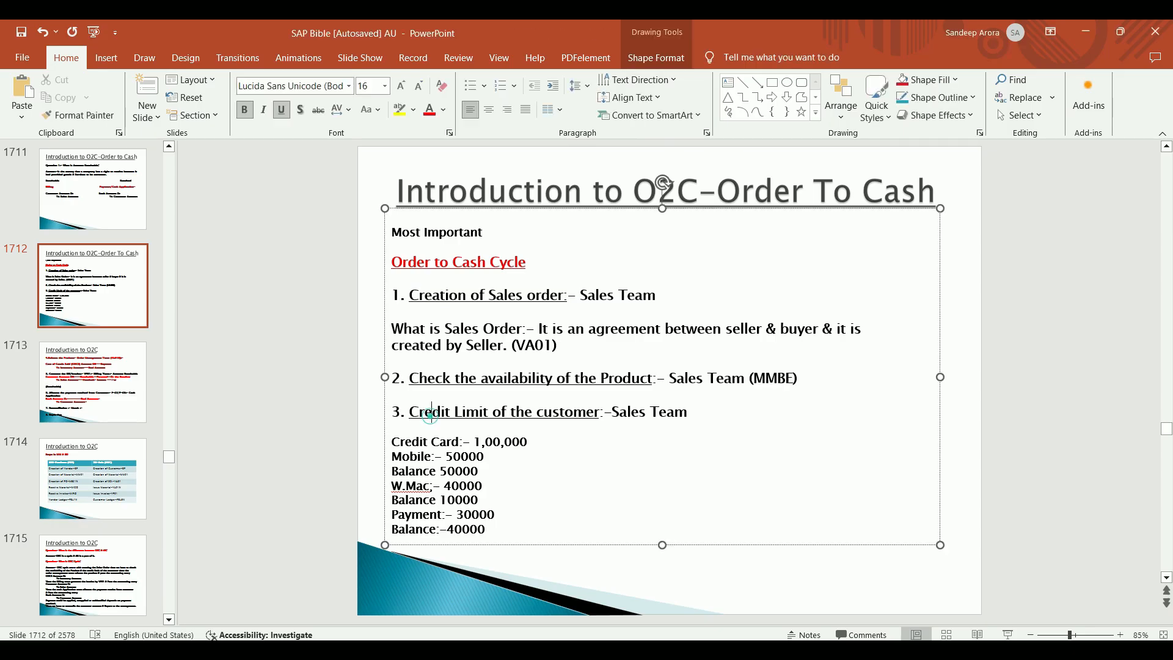
# Highlight the customer credit limit line on the Order to Cash slide, and clear the selection
pyautogui.tripleClick(431, 422)
pyautogui.press('Escape')
pyautogui.press('Escape')
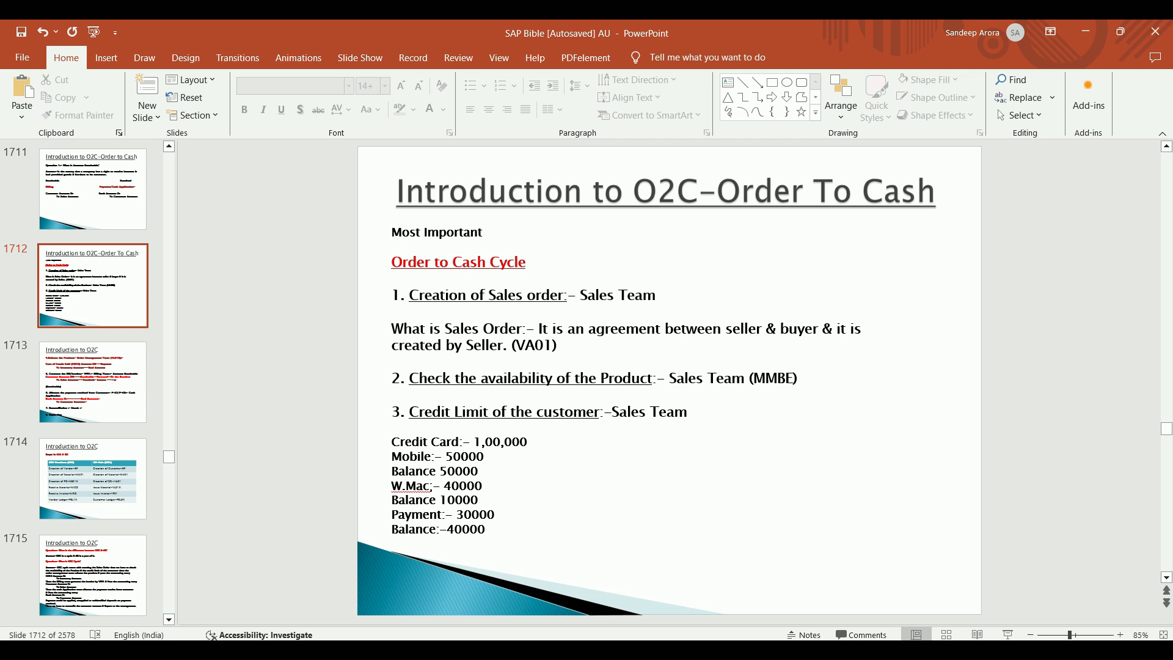
# Go to the next slide and highlight the Release the Product line that mentions VL01N
pyautogui.press('Down')
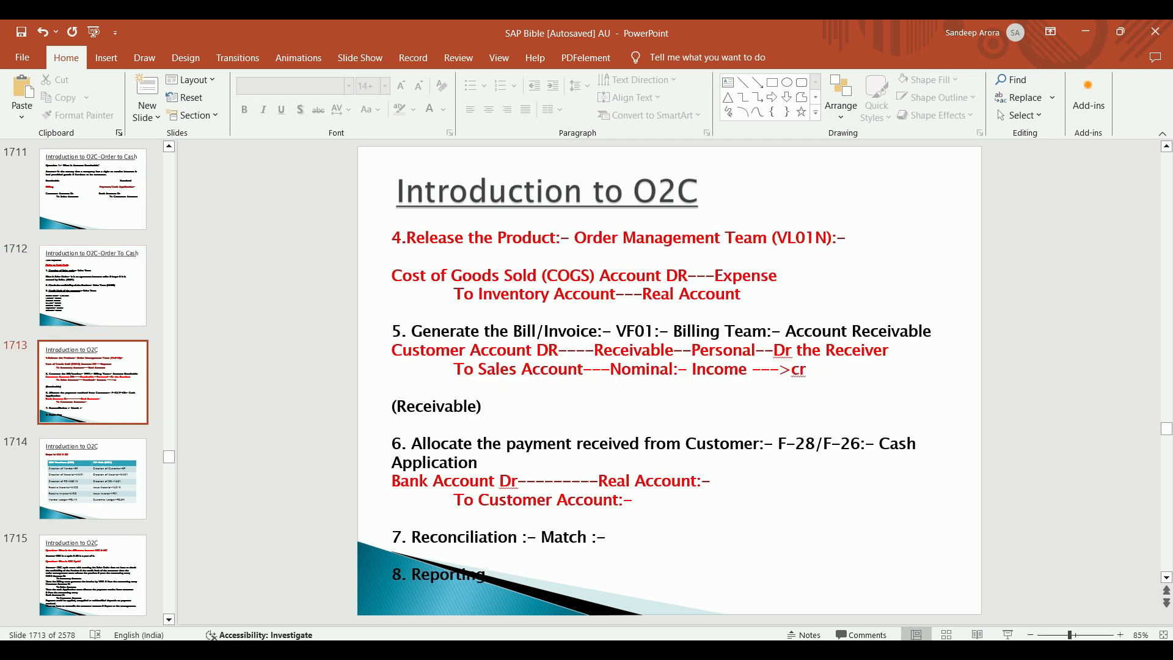
pyautogui.click(465, 240)
pyautogui.press('Left')
pyautogui.press('Left')
pyautogui.press('Left')
pyautogui.press('Left')
pyautogui.press('Left')
pyautogui.press('Left')
pyautogui.press('Left')
pyautogui.press('Left')
pyautogui.press('Right')
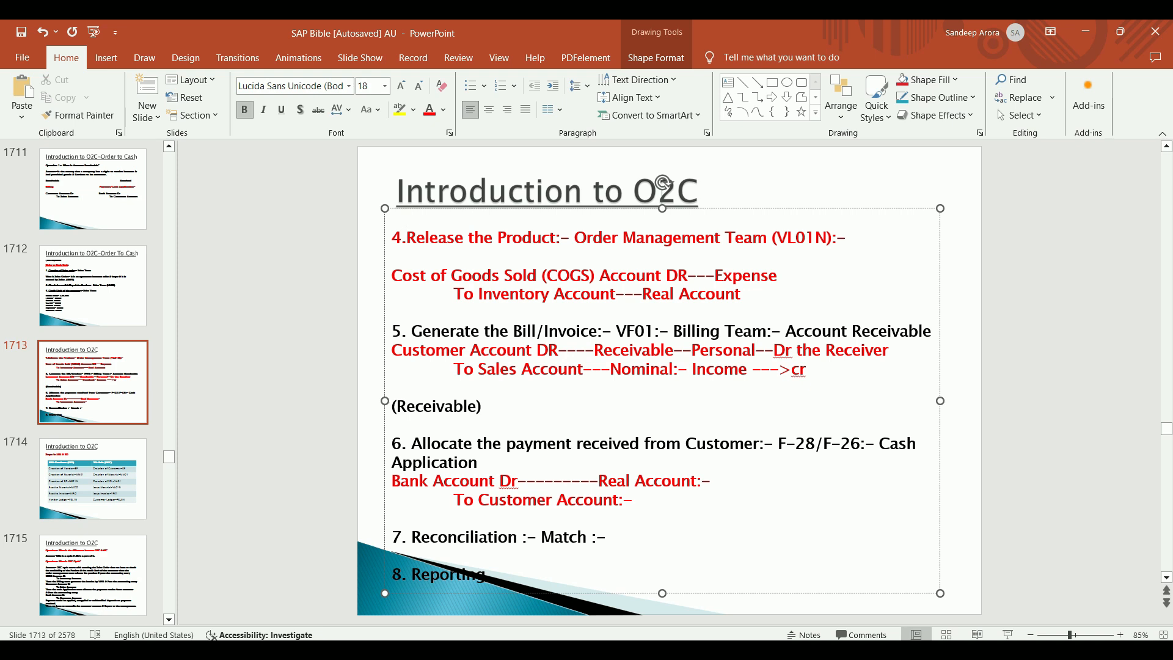
pyautogui.hotkey('shift', 'End')
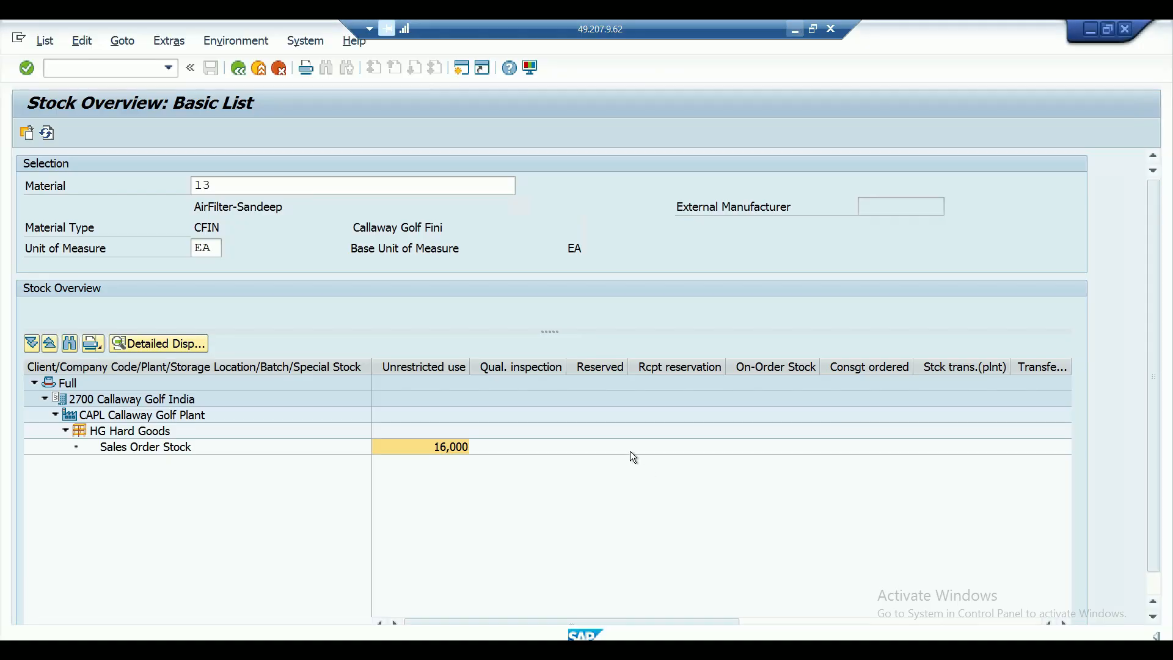
# Switch to SAP, run /nvl01n and create an outbound delivery for the prefilled sales order with shipping point BDR and selection date 07.11.2024
pyautogui.write('/nvl01n')
pyautogui.press('Return')
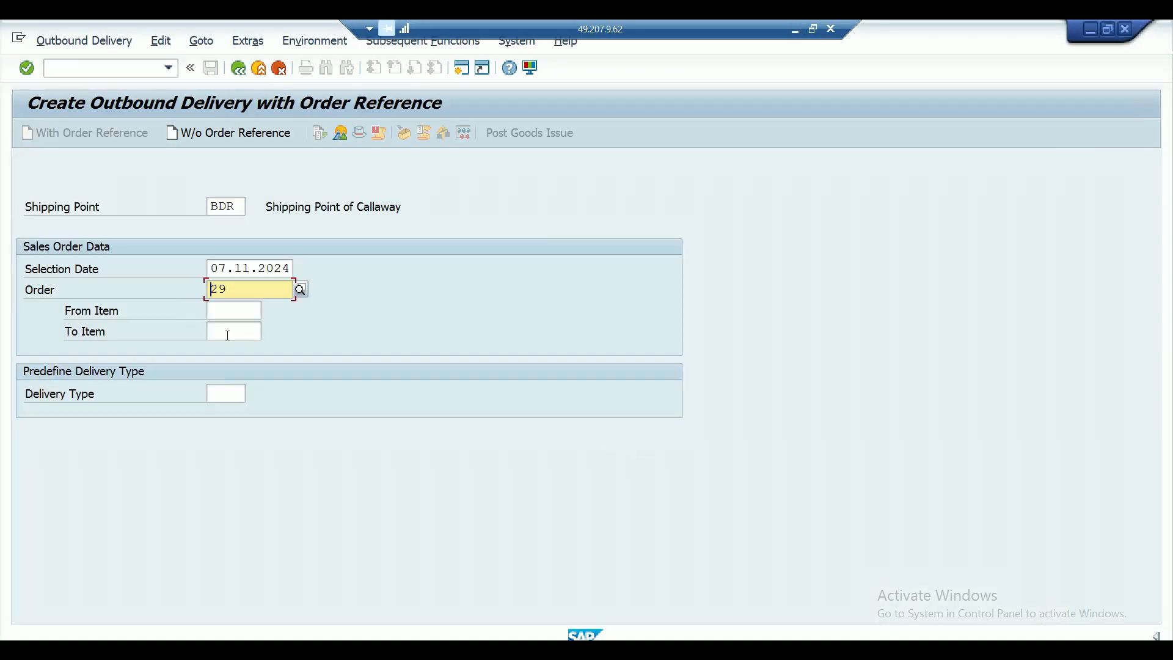
pyautogui.click(34, 293)
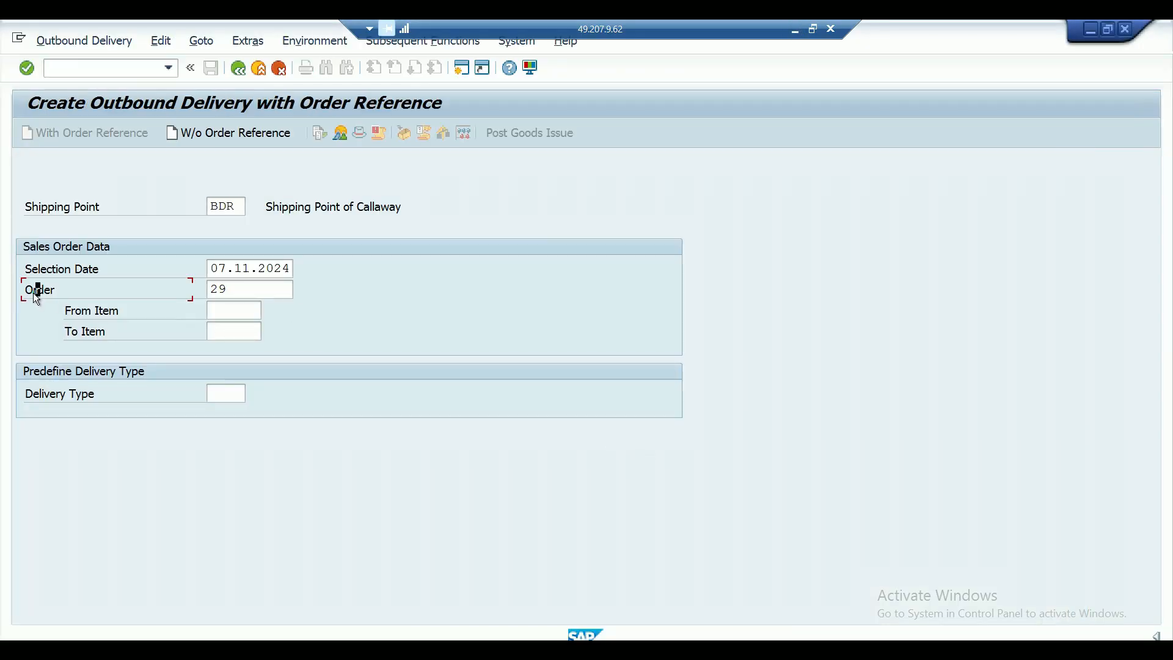
pyautogui.click(221, 270)
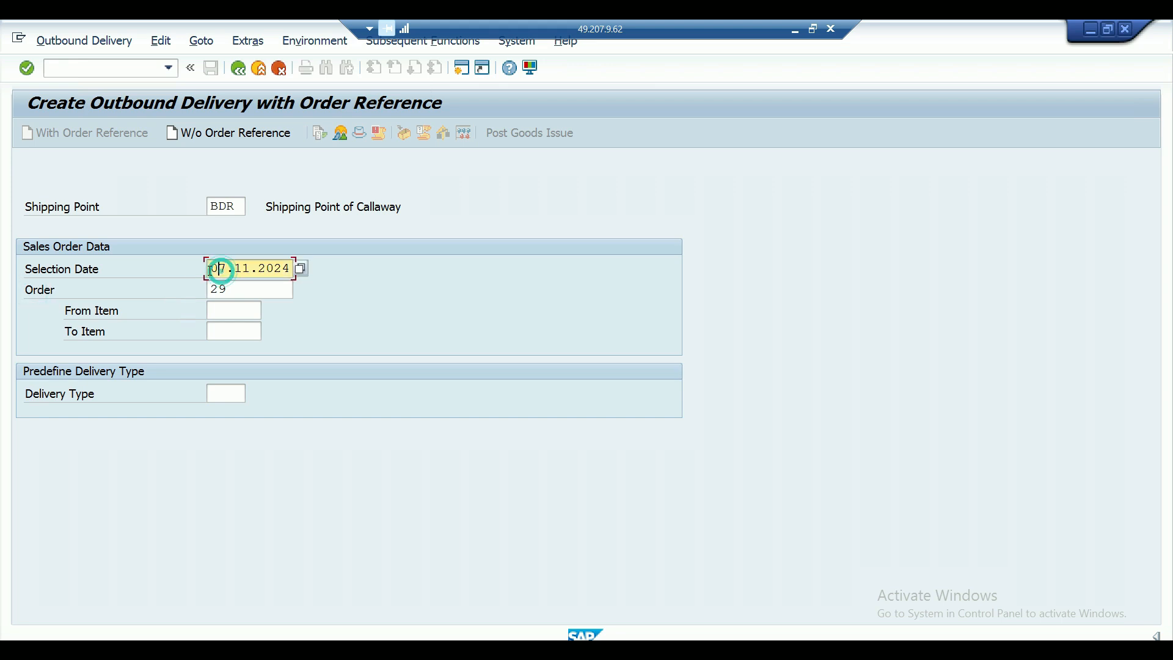
pyautogui.click(227, 208)
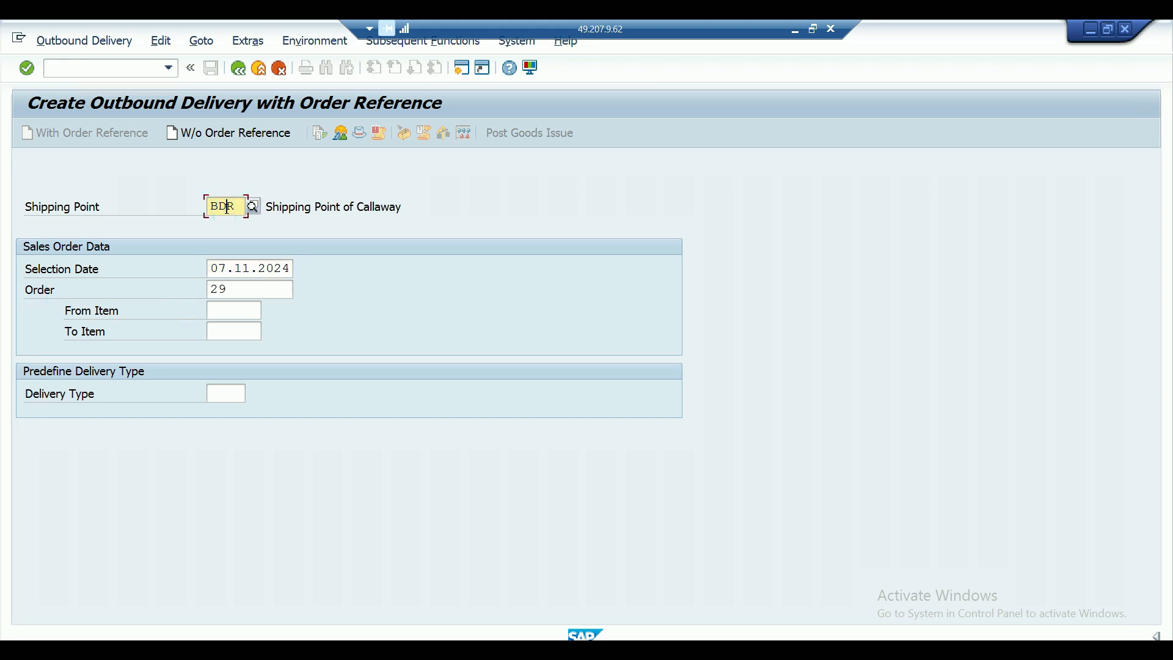
pyautogui.press('Return')
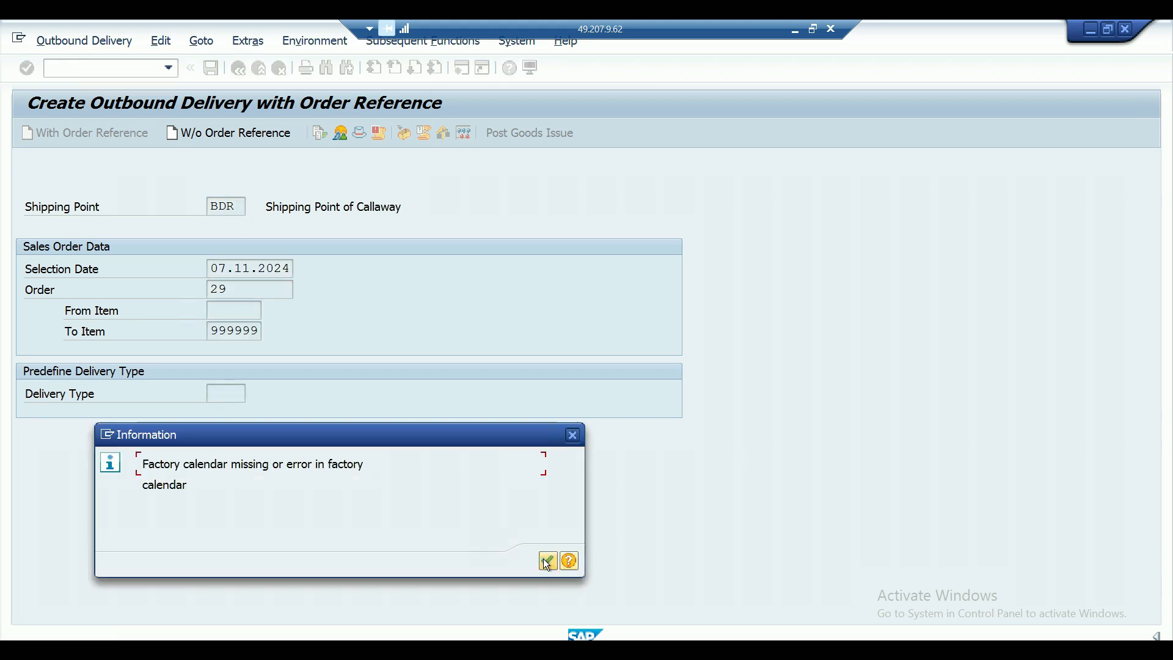
pyautogui.click(546, 563)
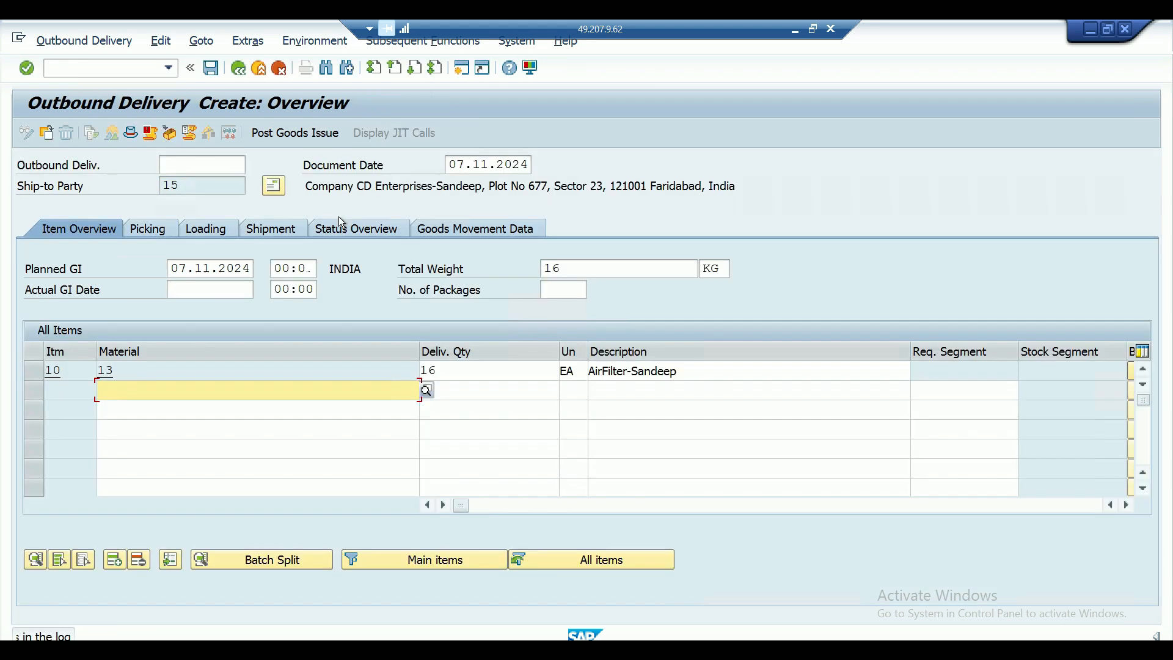
# Set the delivery item's picked quantity to 16 and post the goods issue
pyautogui.click(152, 235)
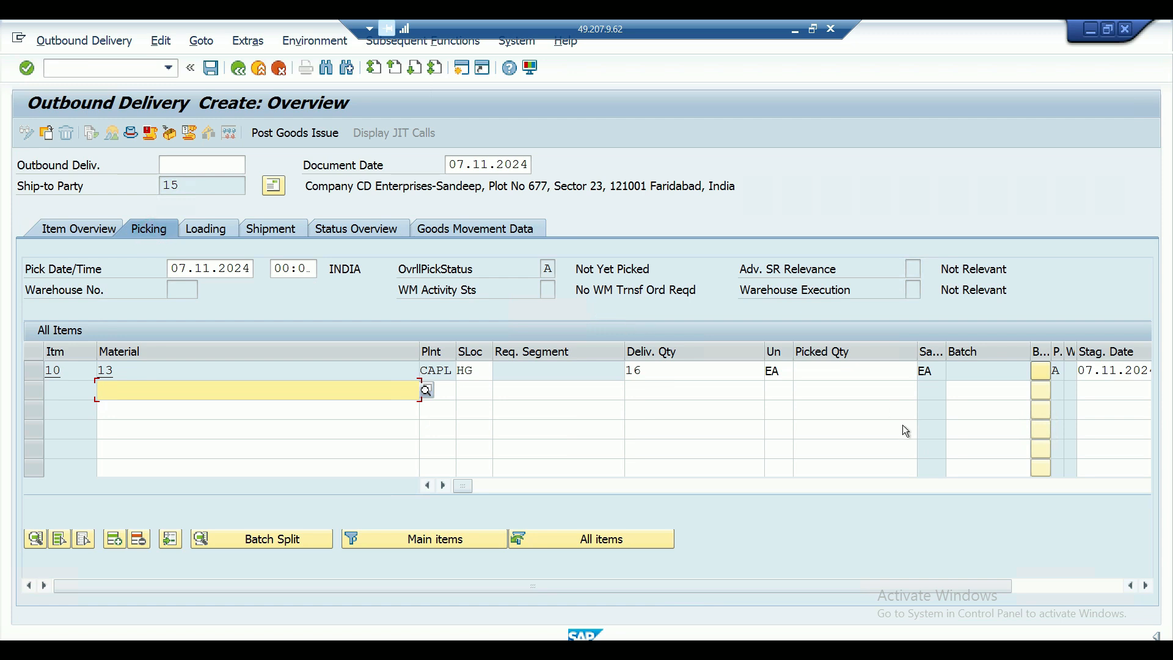
pyautogui.click(826, 372)
pyautogui.write('169')
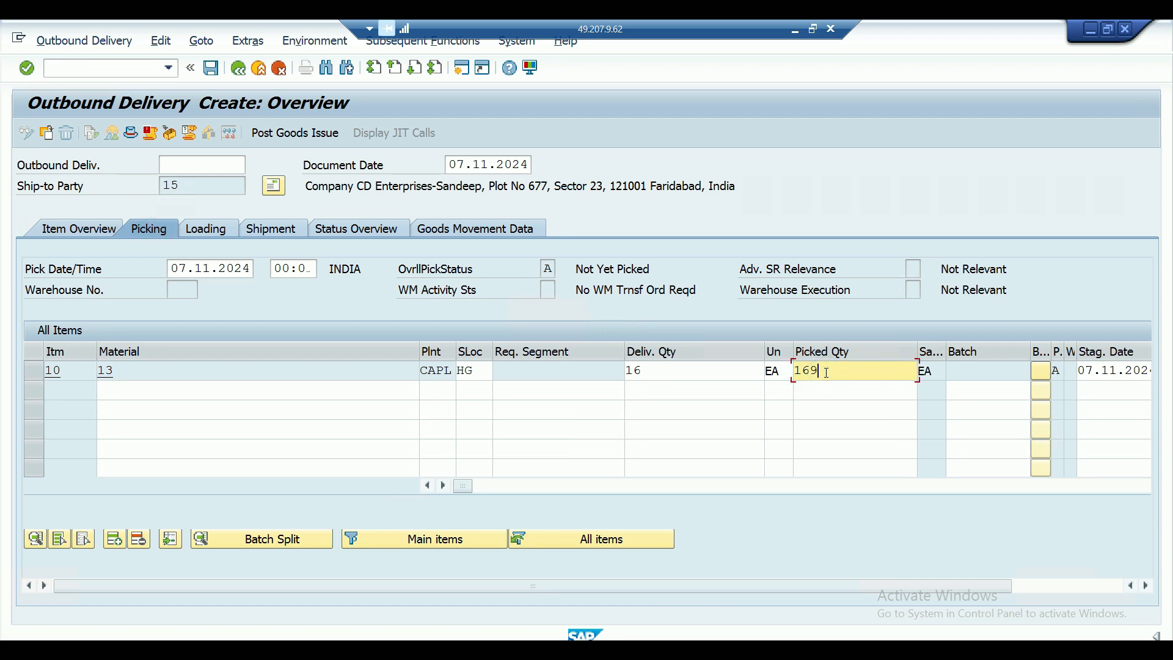
pyautogui.press('BackSpace')
pyautogui.click(33, 374)
pyautogui.click(286, 140)
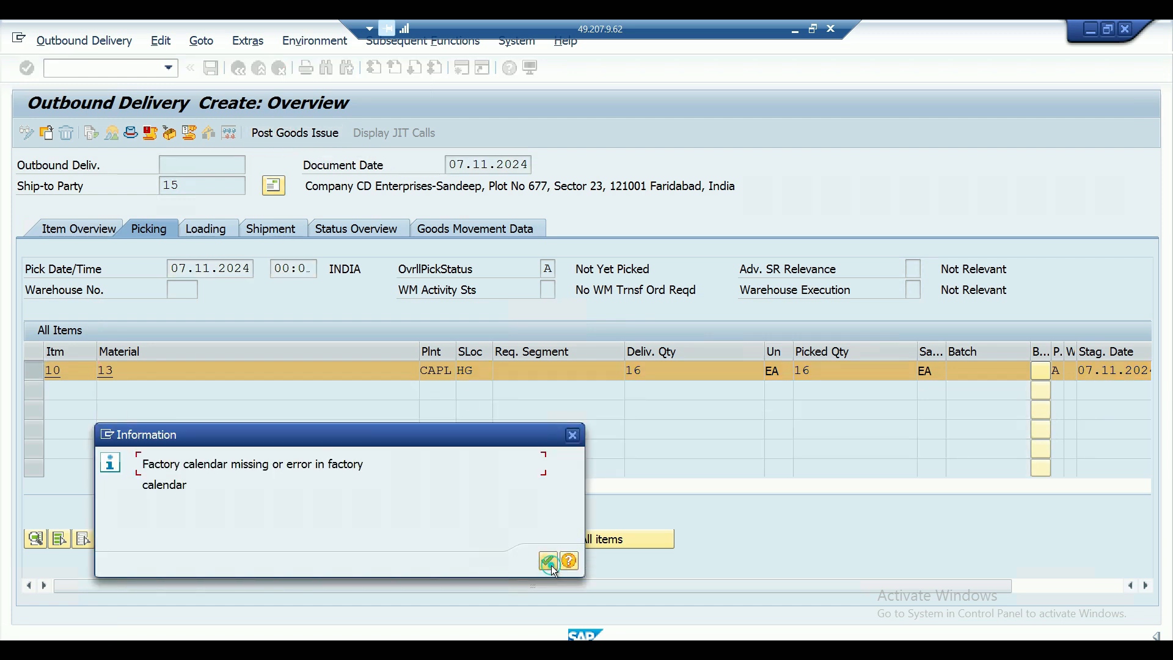
pyautogui.click(549, 562)
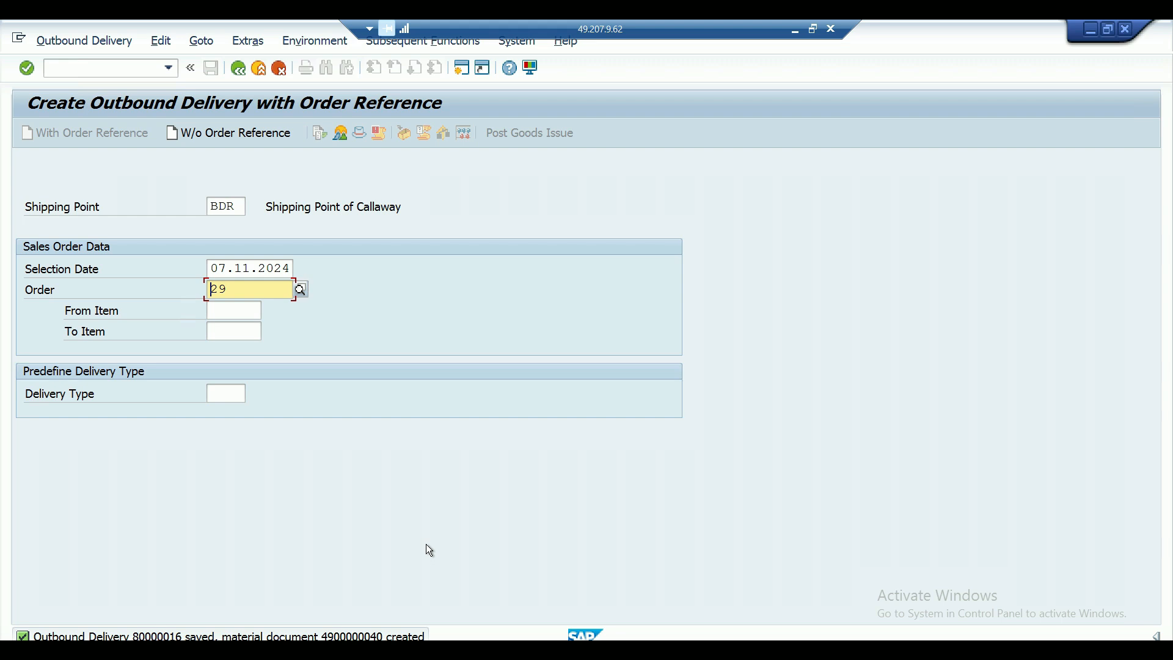
# Switch to PowerPoint and highlight the Generate the Bill/Invoice line that mentions VF01
pyautogui.click(795, 29)
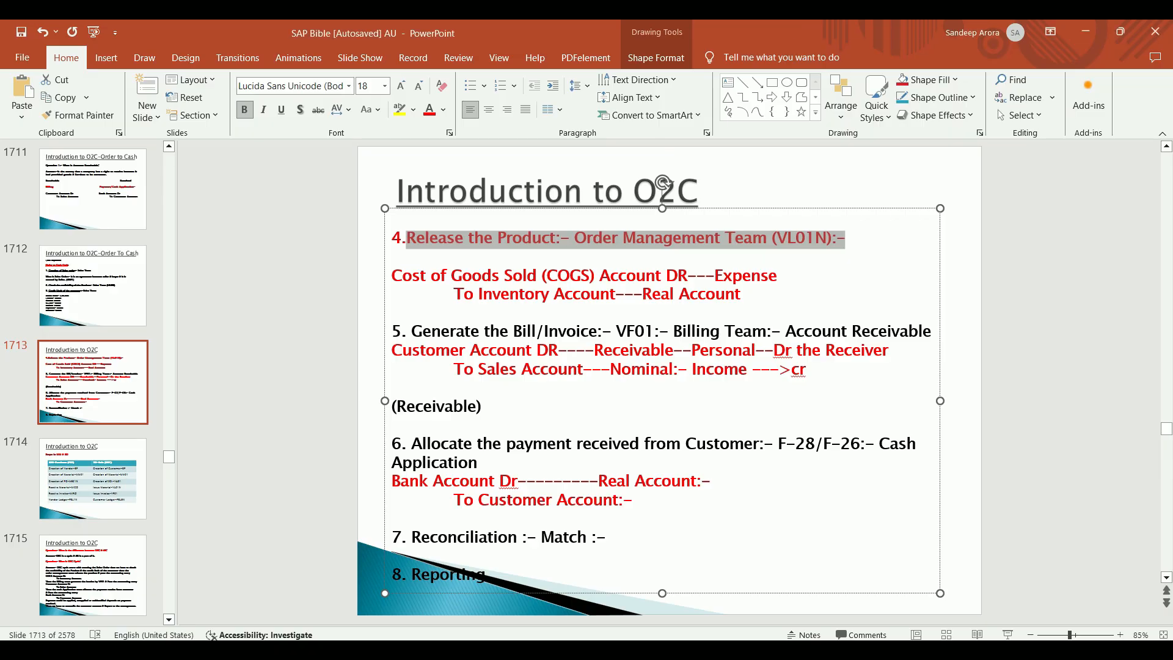
pyautogui.click(413, 335)
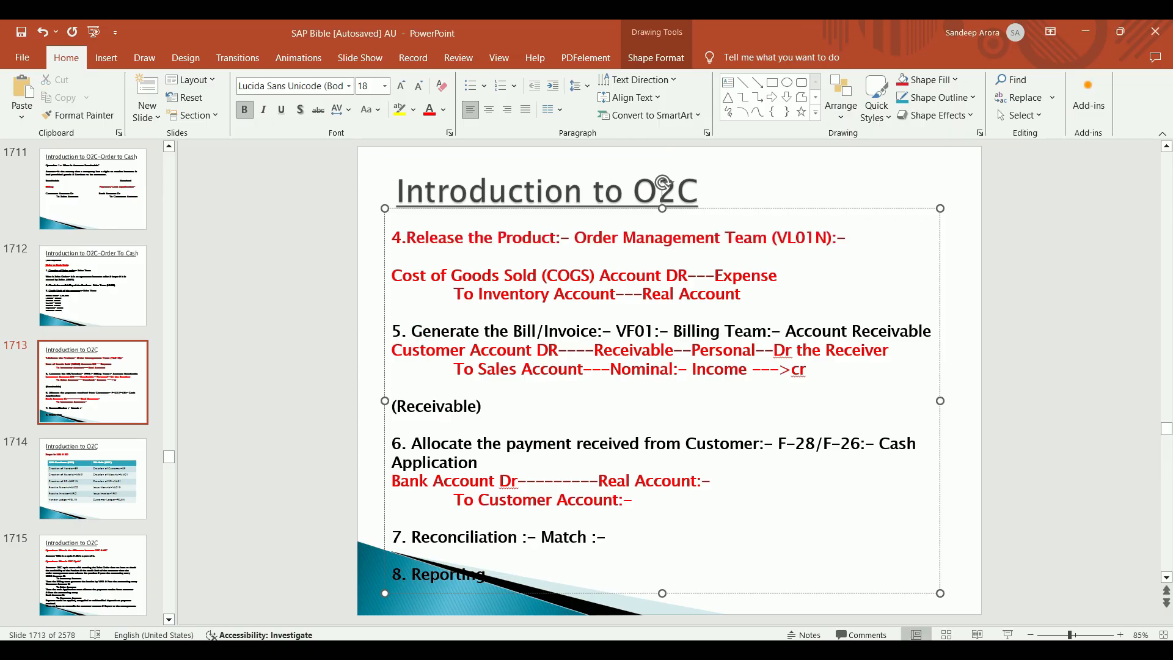
pyautogui.hotkey('shift', 'End')
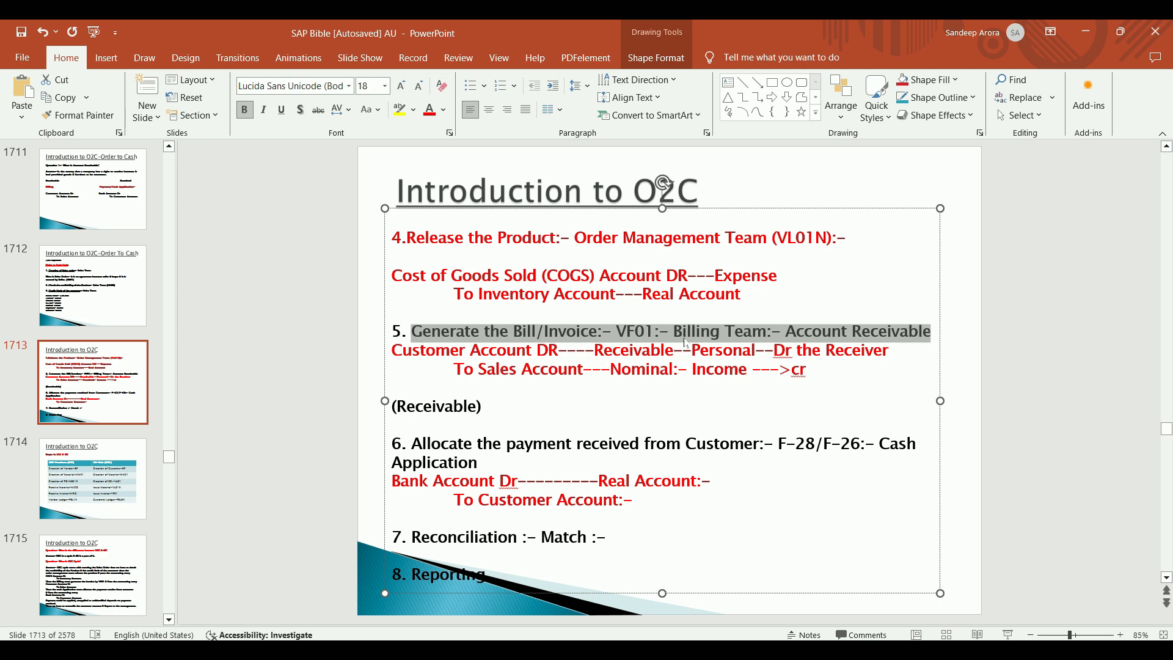
# Switch back to SAP, run /nvf01 and create an F2 invoice for the prefilled outbound delivery
pyautogui.hotkey('alt', 'Tab')
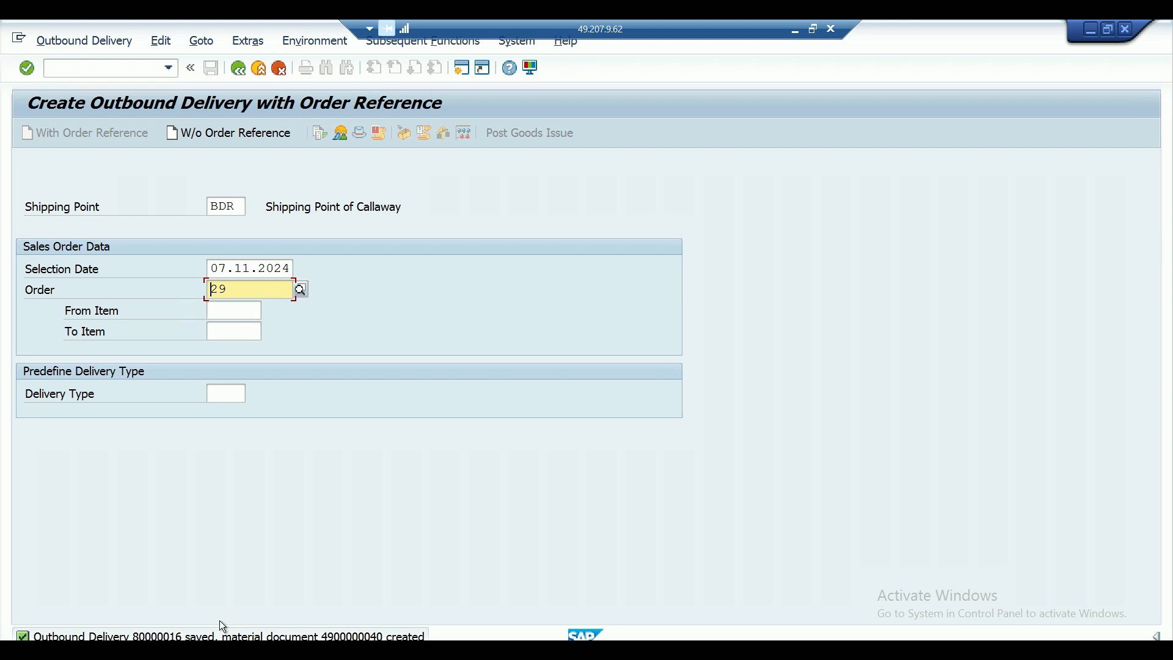
pyautogui.hotkey('ctrl', '/')
pyautogui.write('/nvf01')
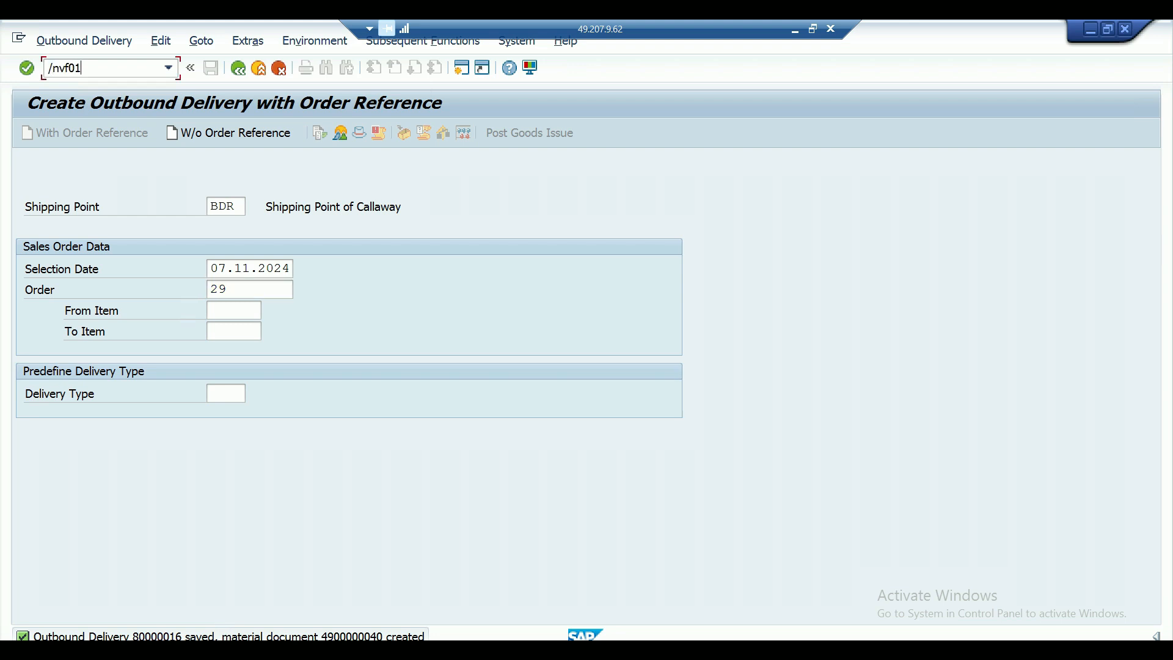
pyautogui.press('Return')
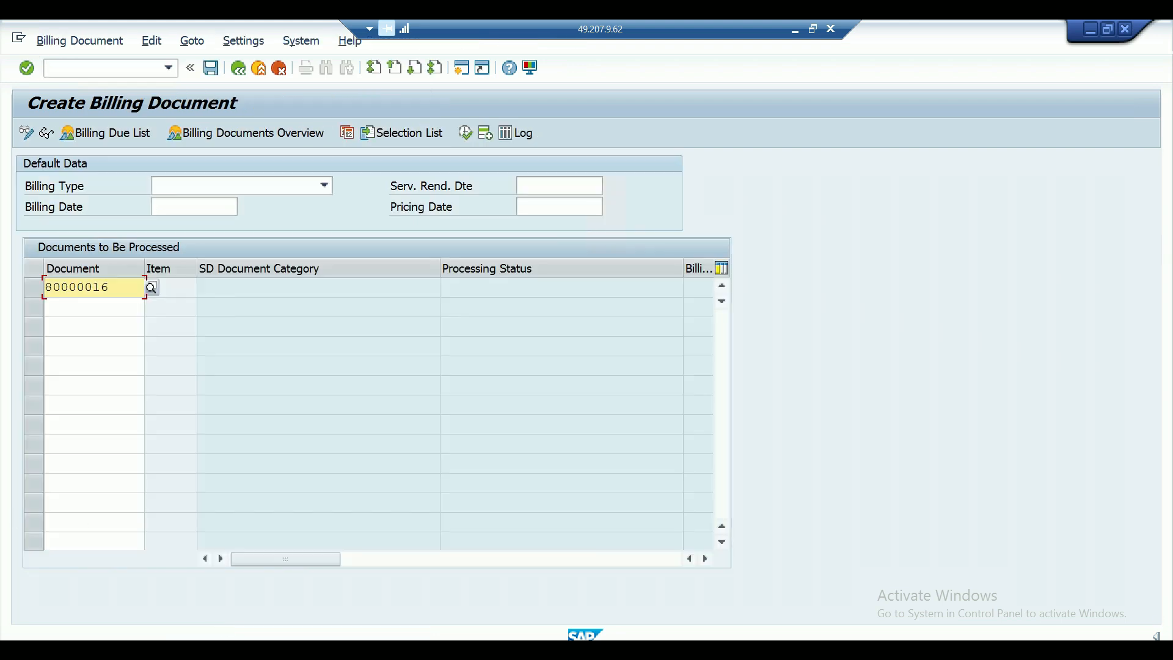
pyautogui.press('Return')
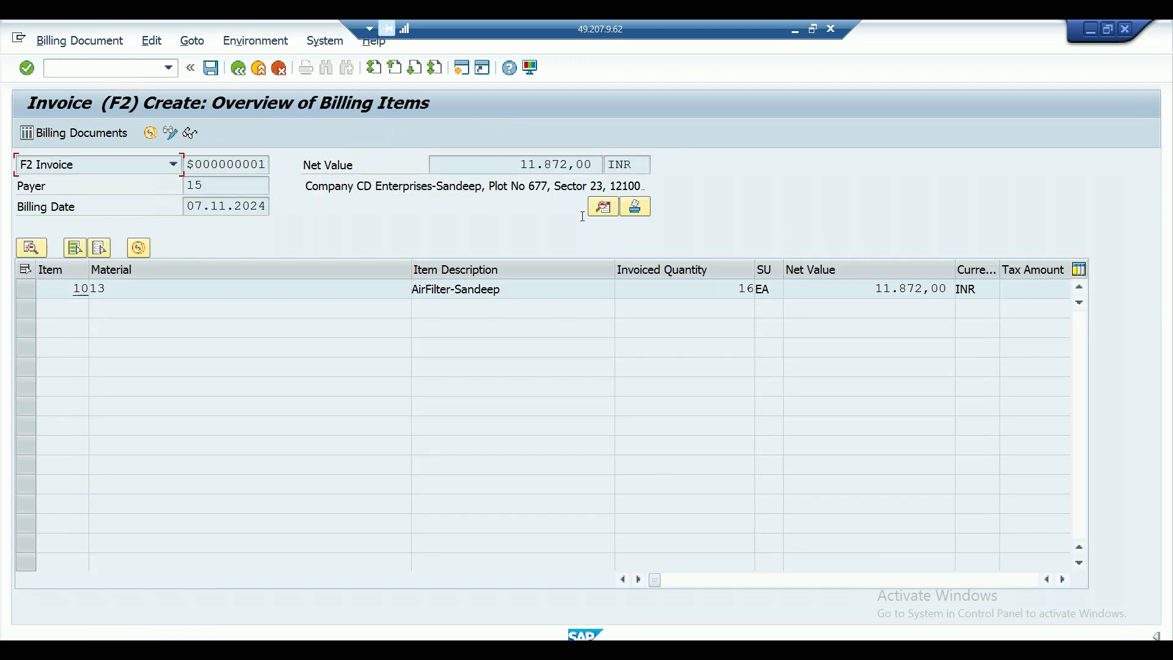
# Check the billing item's material, invoiced quantity and net value, and save the invoice
pyautogui.click(245, 288)
pyautogui.click(734, 291)
pyautogui.click(864, 291)
pyautogui.click(210, 68)
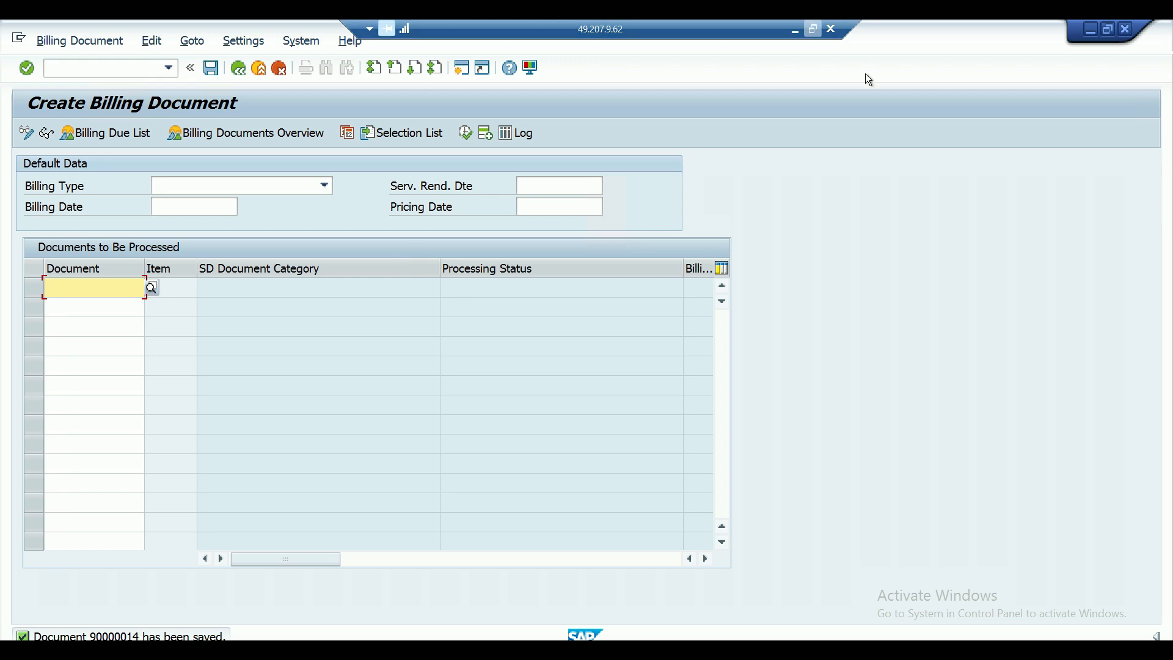
# Run /nfbl5n to list the customer's open items in company code 2700 at 07.11.2024, and apply a saved layout
pyautogui.hotkey('ctrl', '/')
pyautogui.write('/')
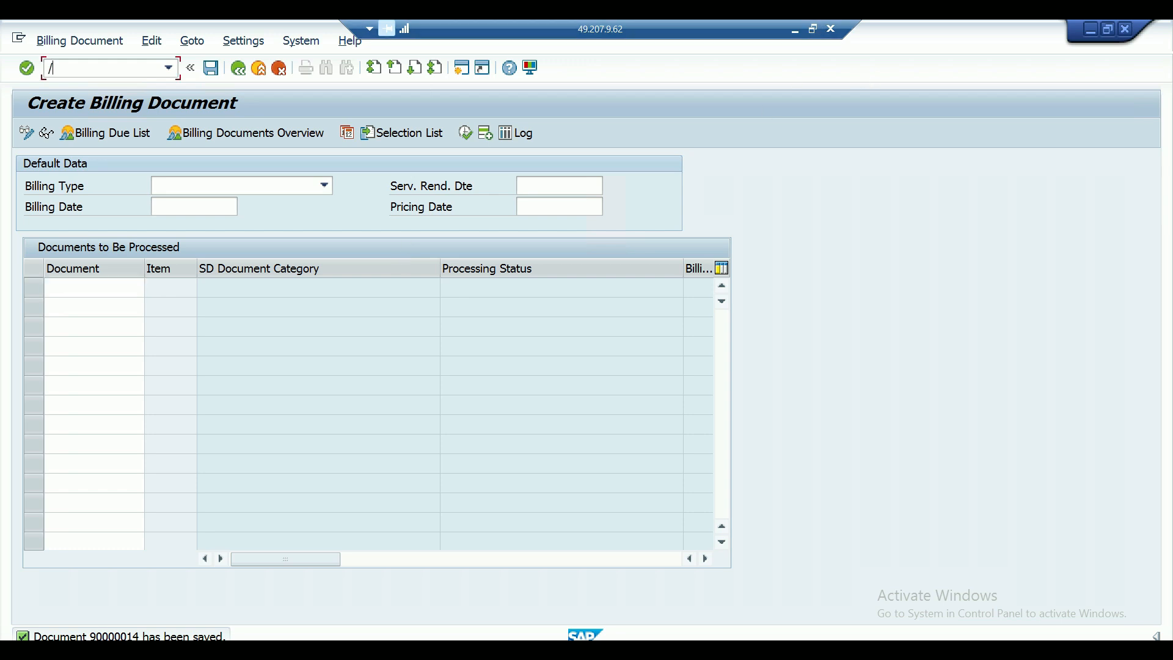
pyautogui.write('nfbl5n')
pyautogui.press('Return')
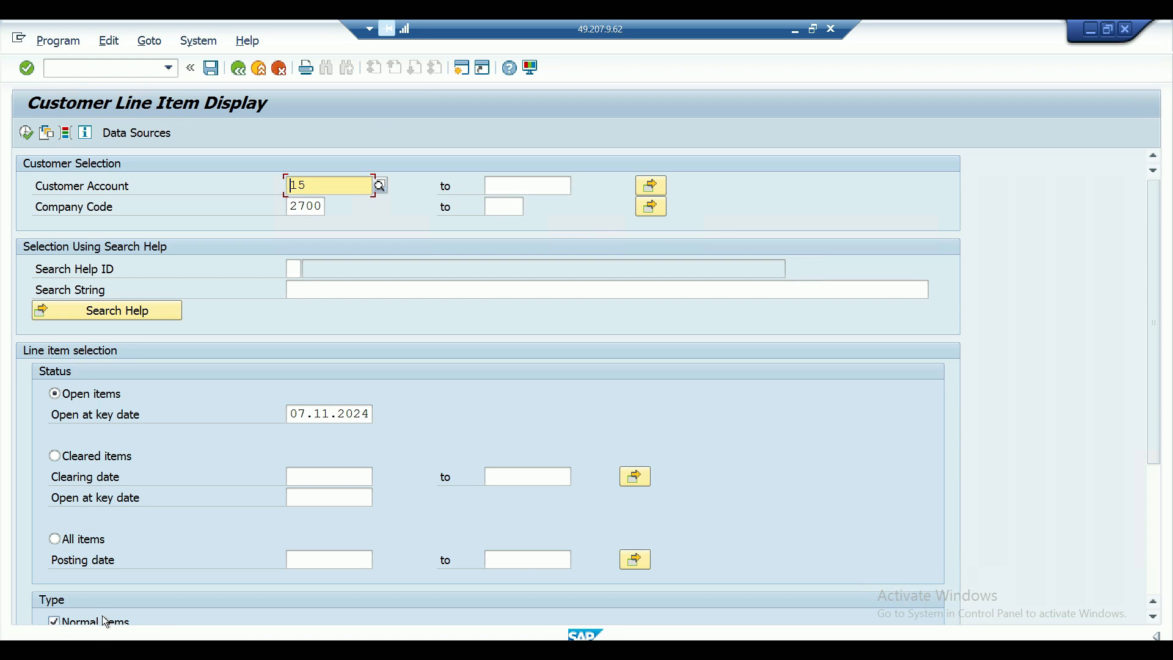
pyautogui.click(26, 138)
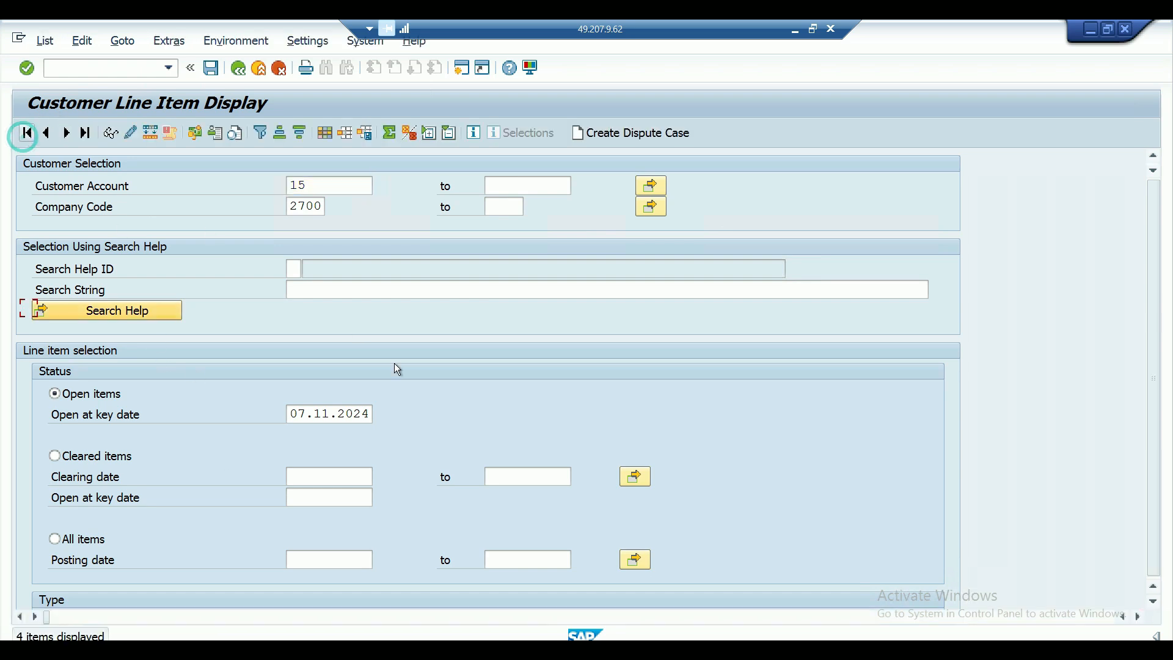
pyautogui.click(346, 133)
pyautogui.click(108, 248)
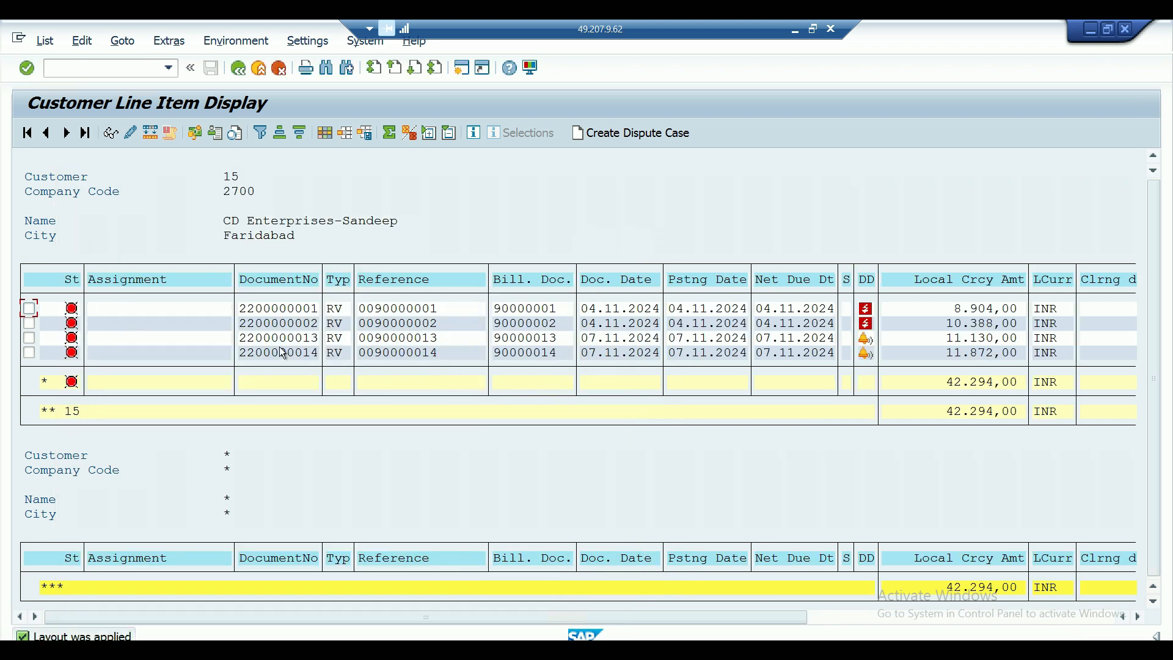
# Inspect the newest invoice's row from document number to local currency amount, and clear the highlight
pyautogui.moveTo(246, 353); pyautogui.dragTo(546, 360)
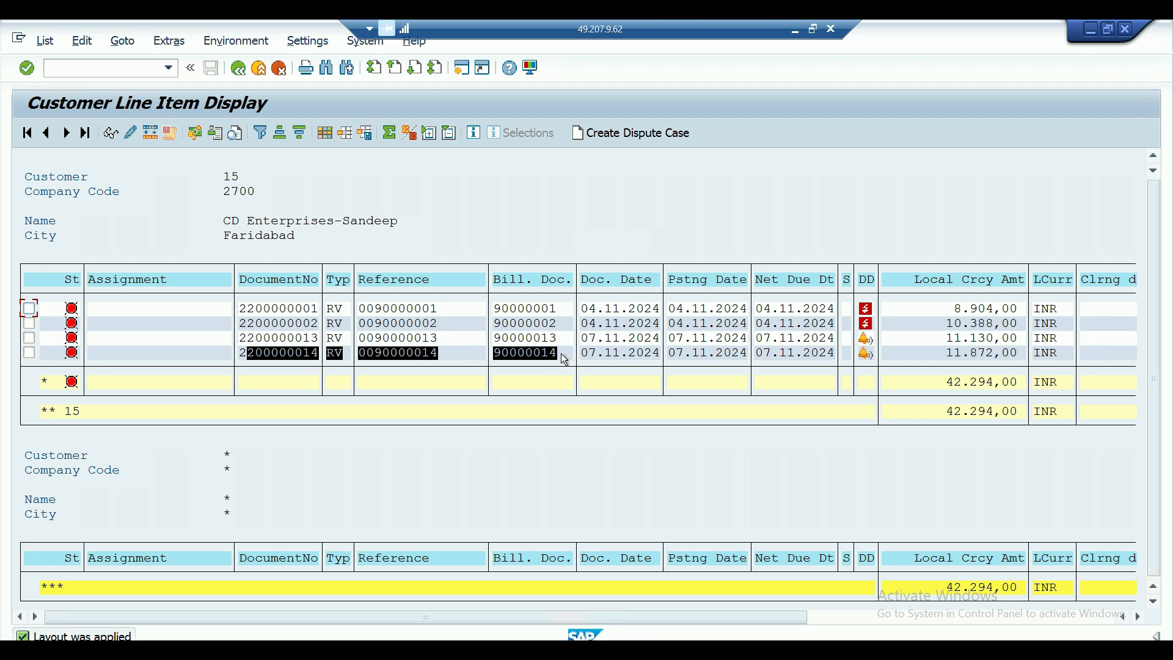
pyautogui.moveTo(561, 353); pyautogui.dragTo(978, 354)
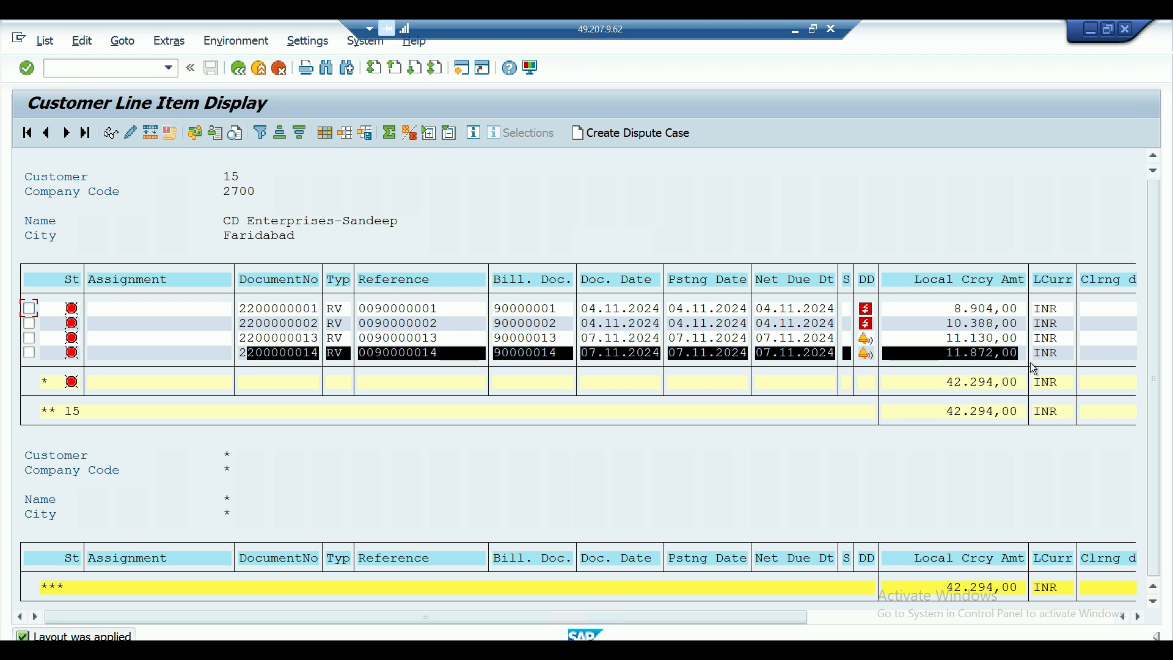
pyautogui.click(713, 480)
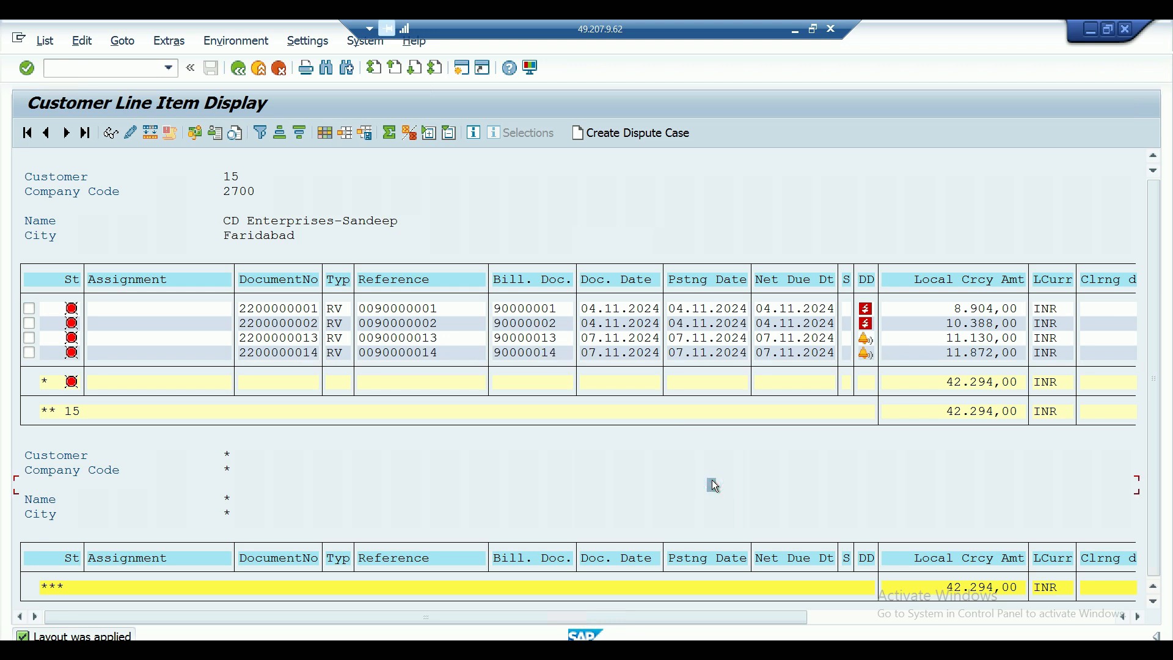
# Switch to PowerPoint, look ahead to the O2C and AR questions slide, and return to the billing and payment slide
pyautogui.click(798, 29)
pyautogui.click(1039, 275)
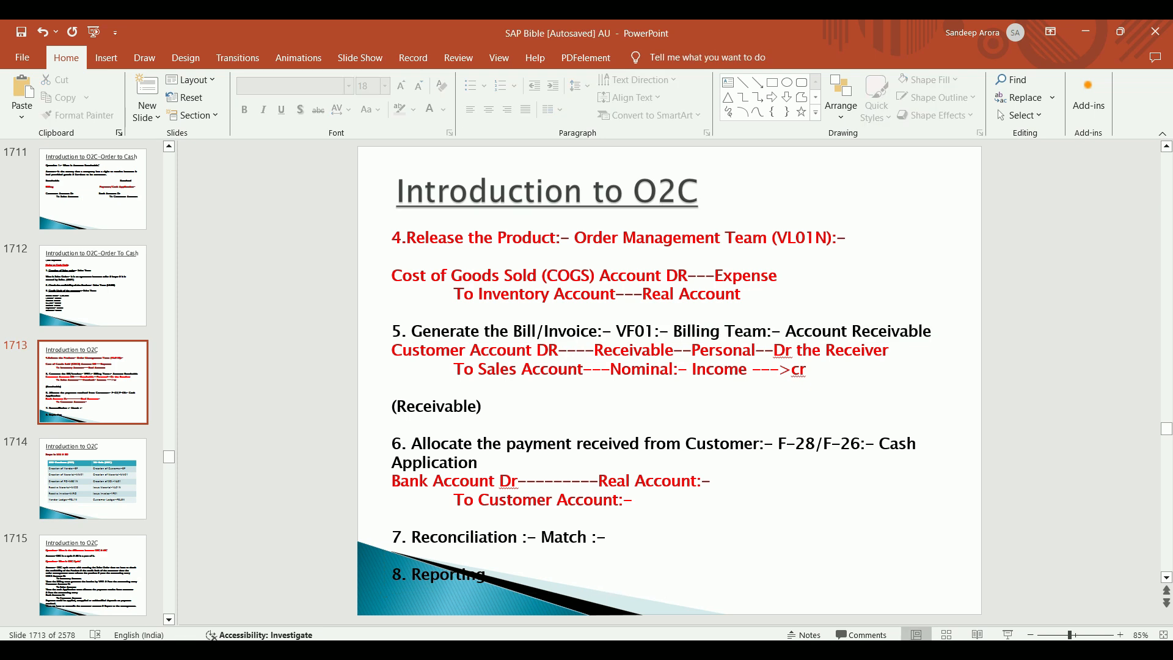
pyautogui.press('pagedown')
pyautogui.press('pagedown')
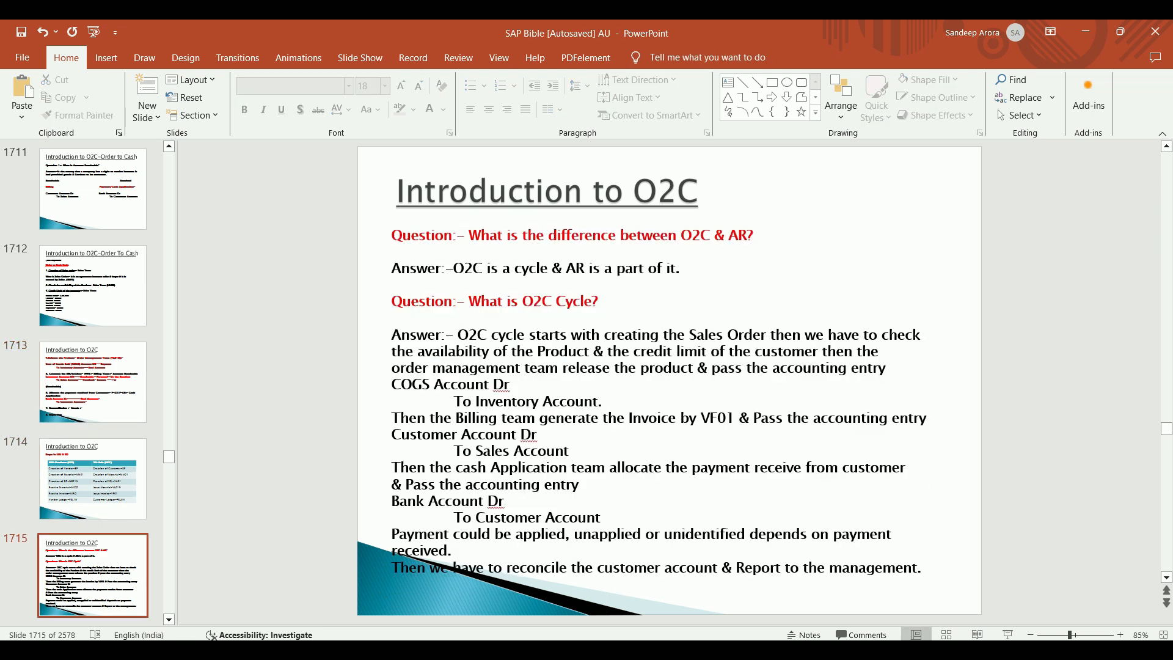
pyautogui.press('pageup')
pyautogui.press('pageup')
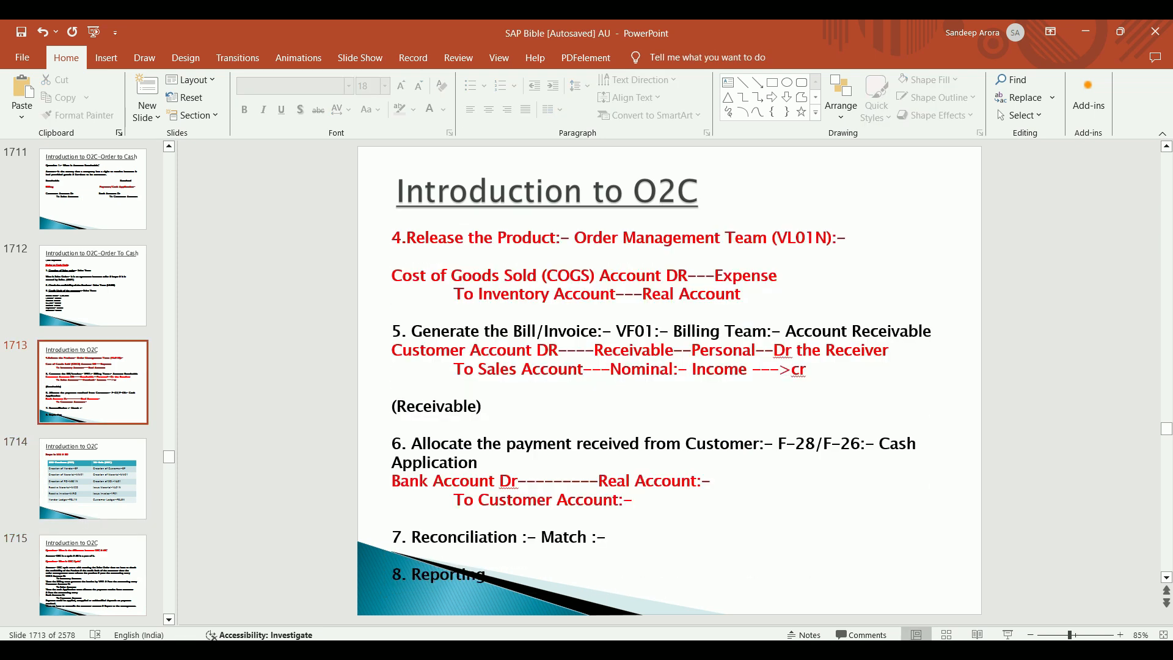
# Highlight the payment allocation line that mentions F-28/F-26 on the slide, and return to the remote SAP session
pyautogui.click(415, 450)
pyautogui.hotkey('shift', 'Down')
pyautogui.hotkey('shift', 'Down')
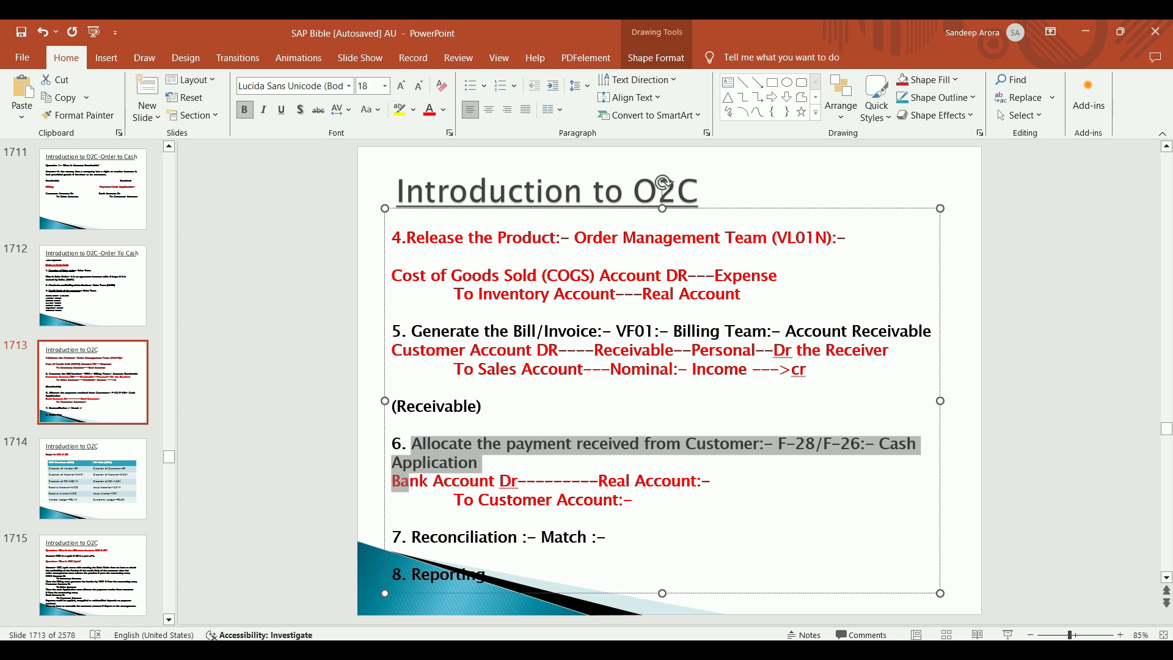
pyautogui.press('Escape')
pyautogui.press('Escape')
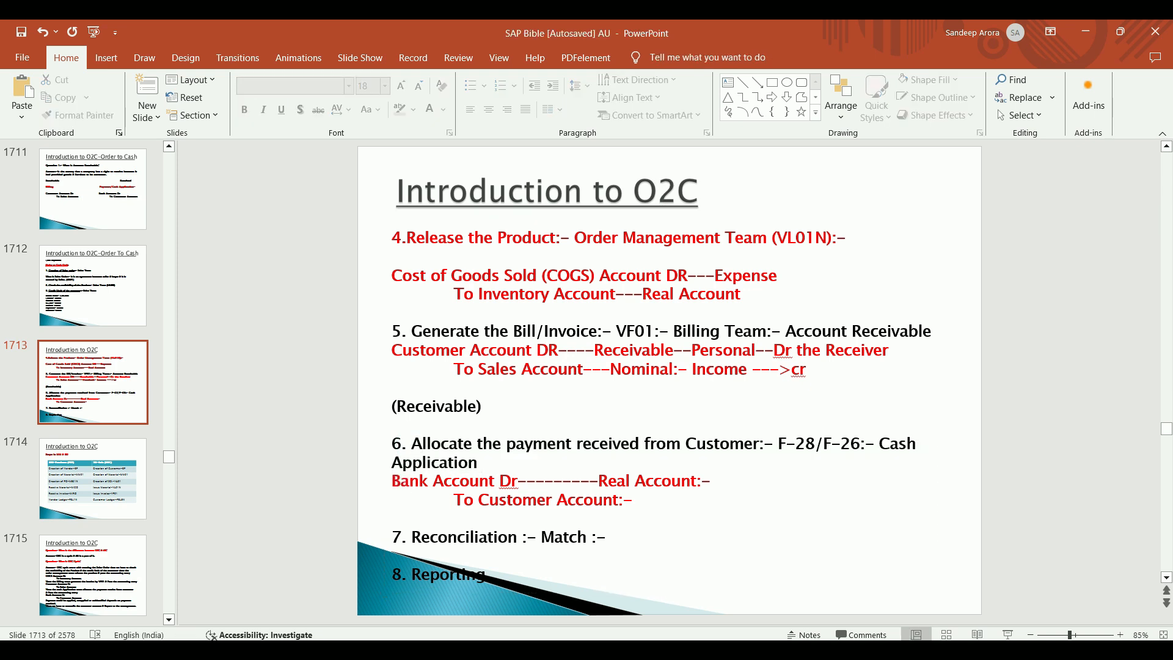
pyautogui.click(797, 649)
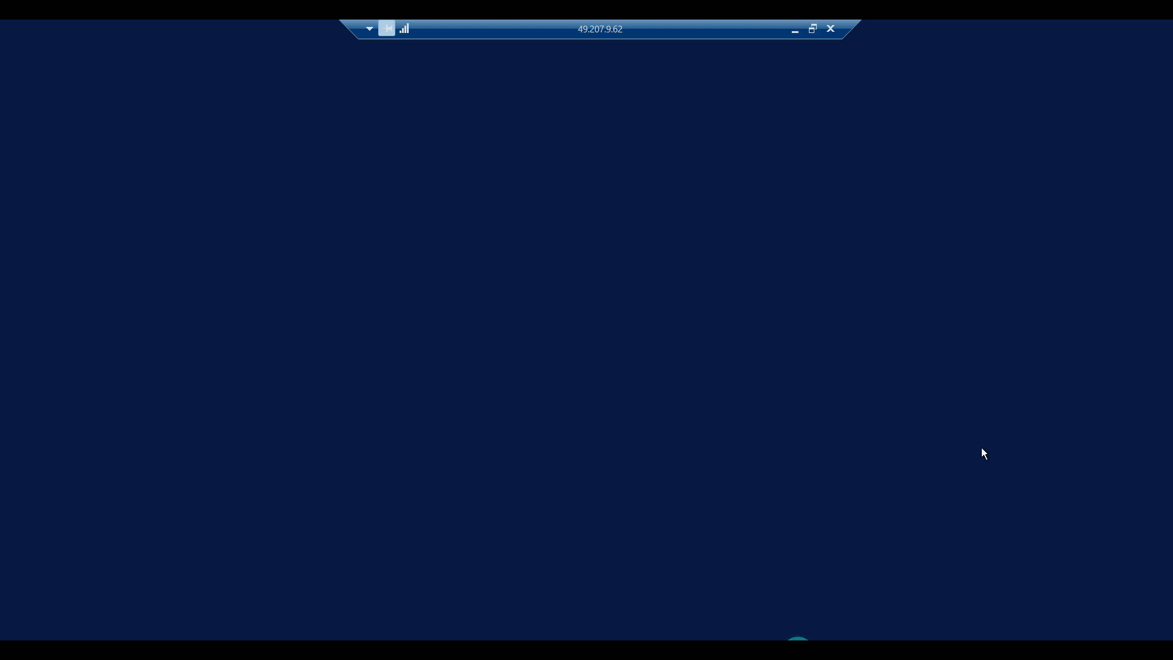
# Copy the newest invoice's local currency amount, and run /nf-26 in the session showing the sales order
pyautogui.moveTo(947, 354); pyautogui.dragTo(1020, 361)
pyautogui.hotkey('ctrl', 'c')
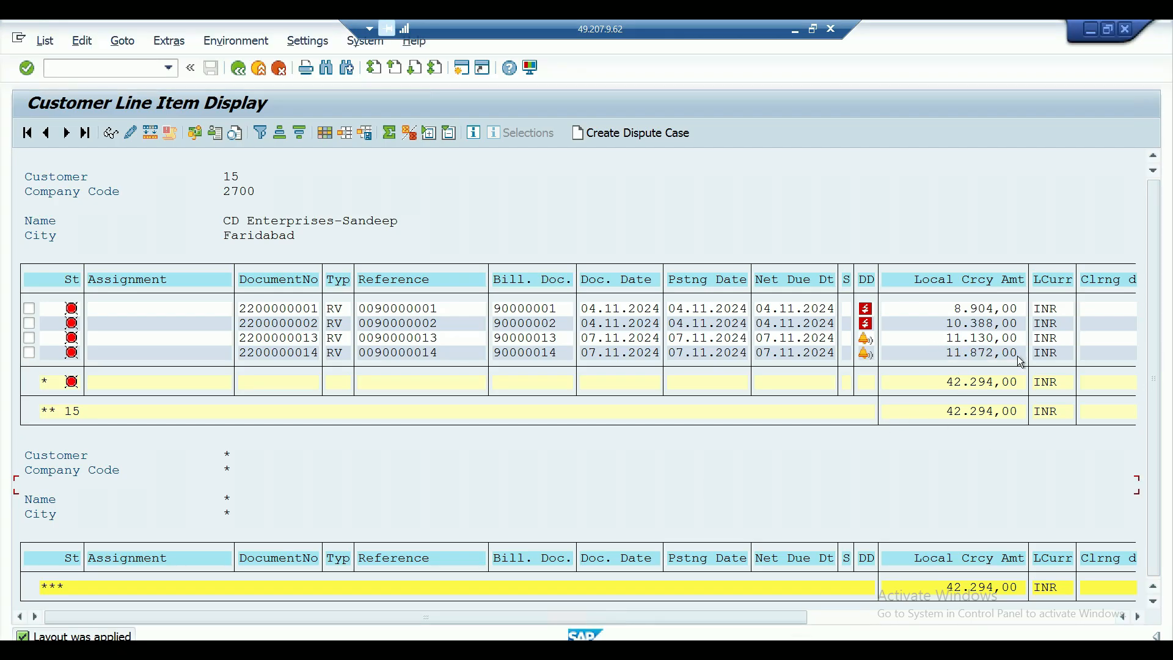
pyautogui.hotkey('alt', 'Tab')
pyautogui.write('/n')
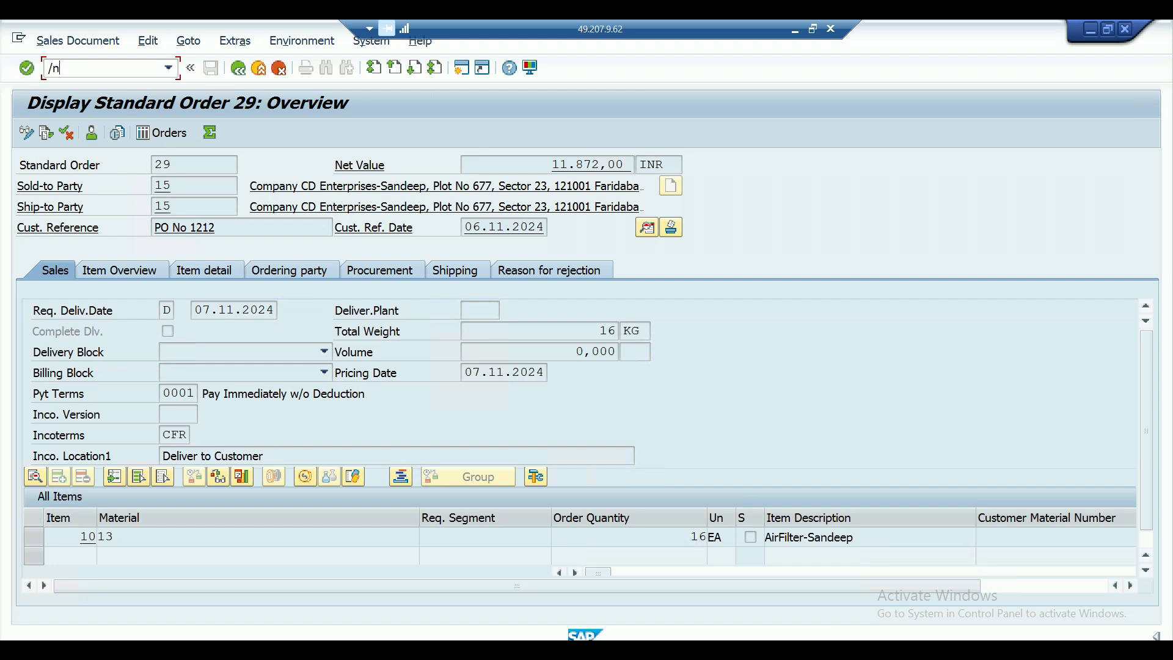
pyautogui.write('f-28')
pyautogui.press('Return')
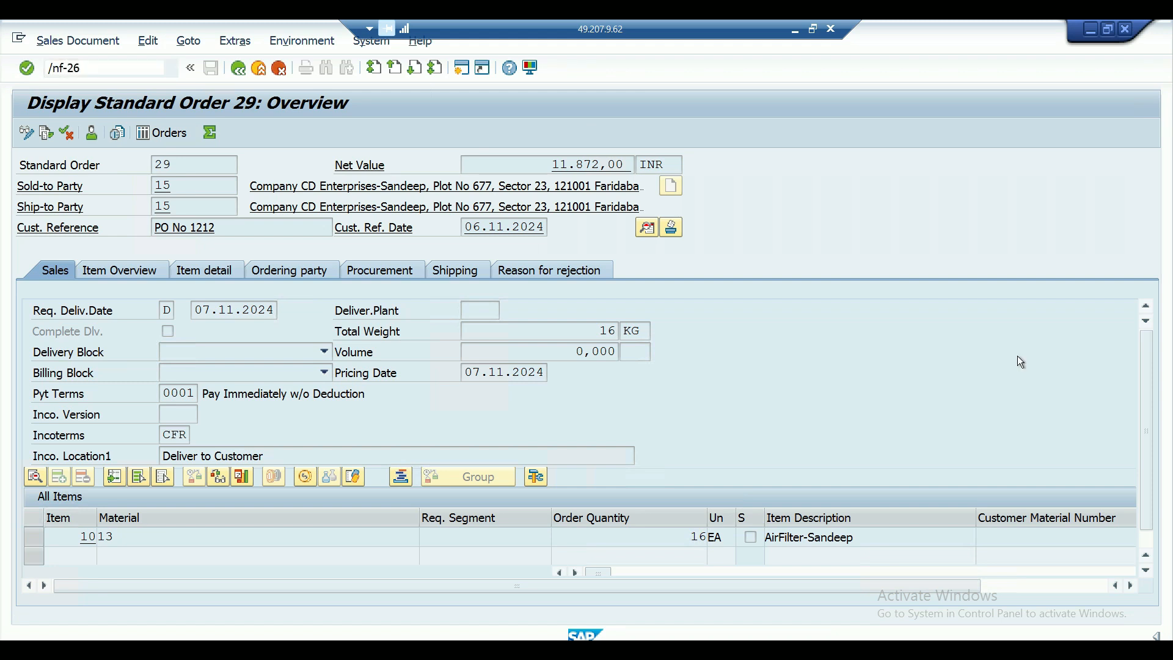
# Search G/L accounts in company code 2700 by the long text *HDFC*, and take House Bank-HDFC as the bank account
pyautogui.press('Down')
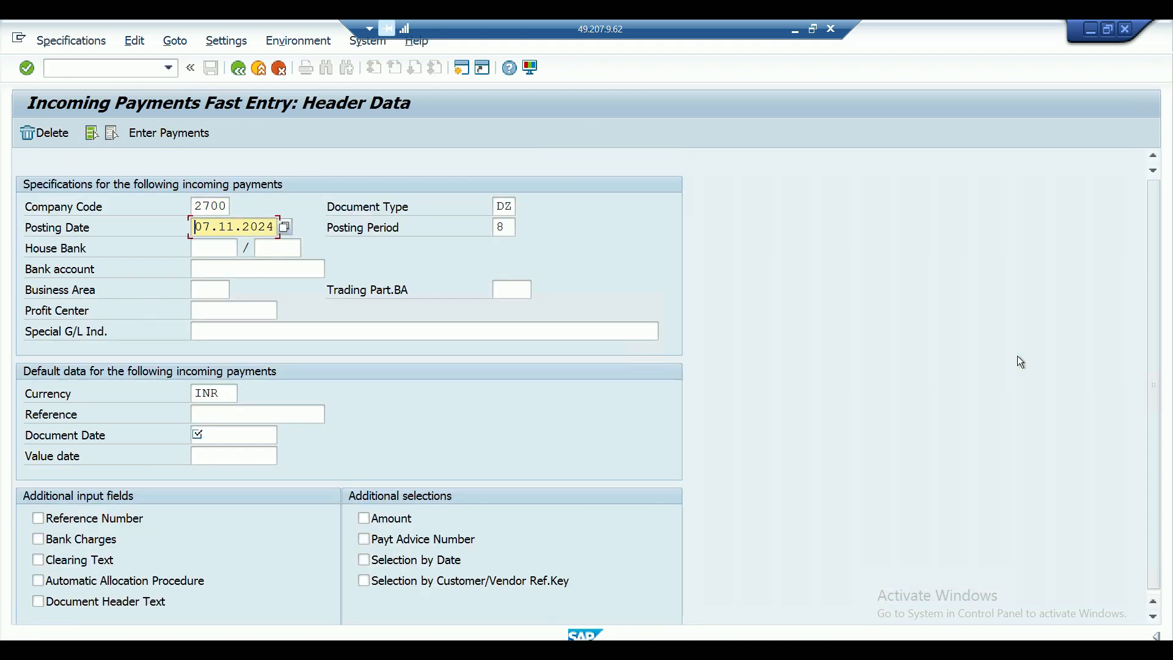
pyautogui.press('Down')
pyautogui.press('Down')
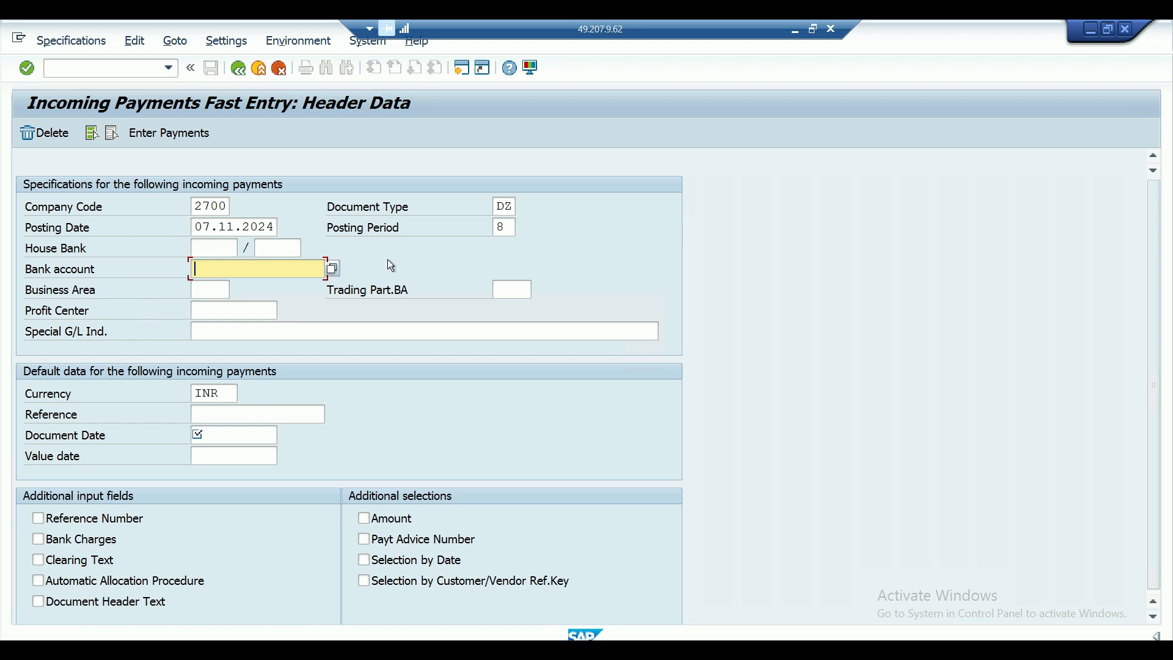
pyautogui.click(334, 270)
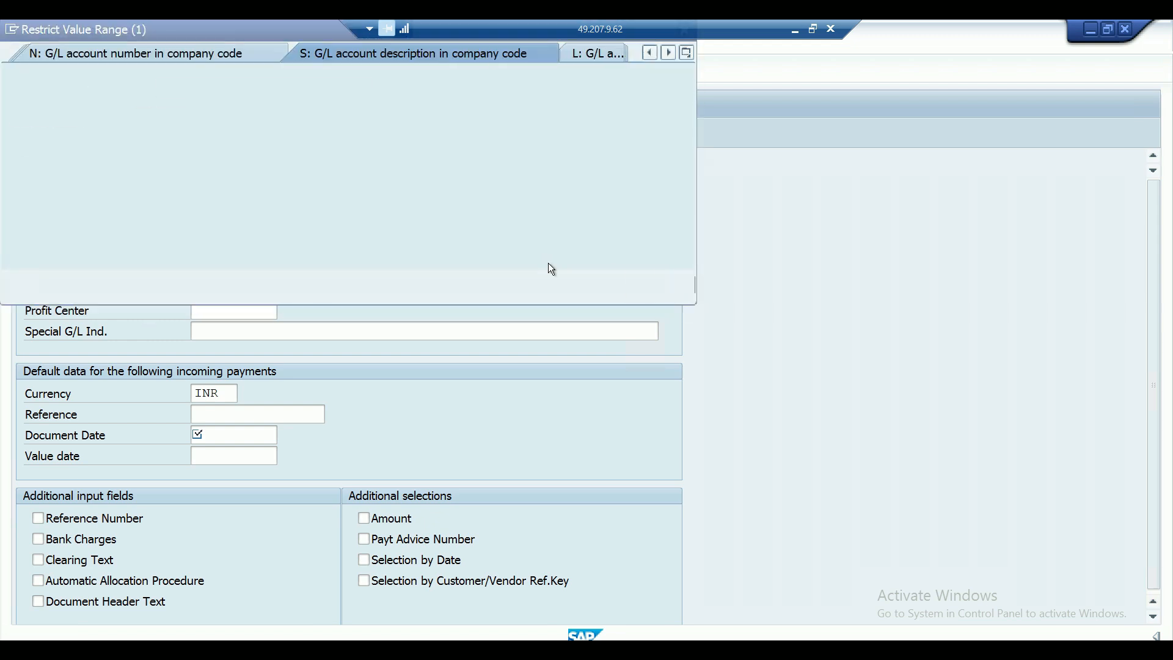
pyautogui.write('*HDFC*')
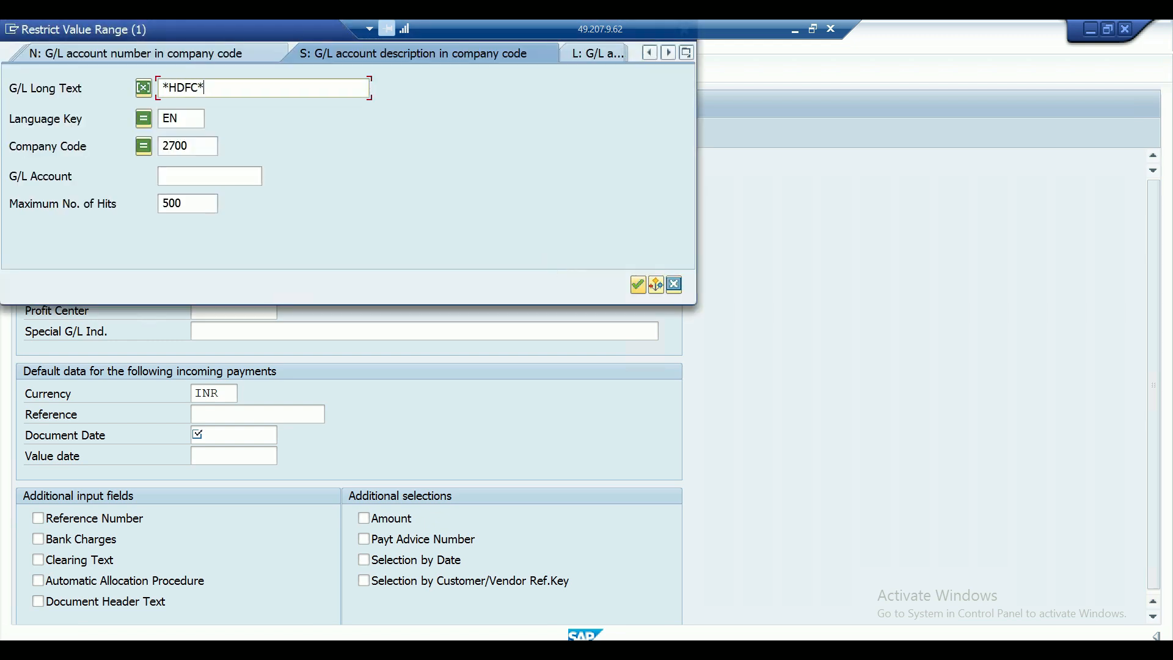
pyautogui.press('Return')
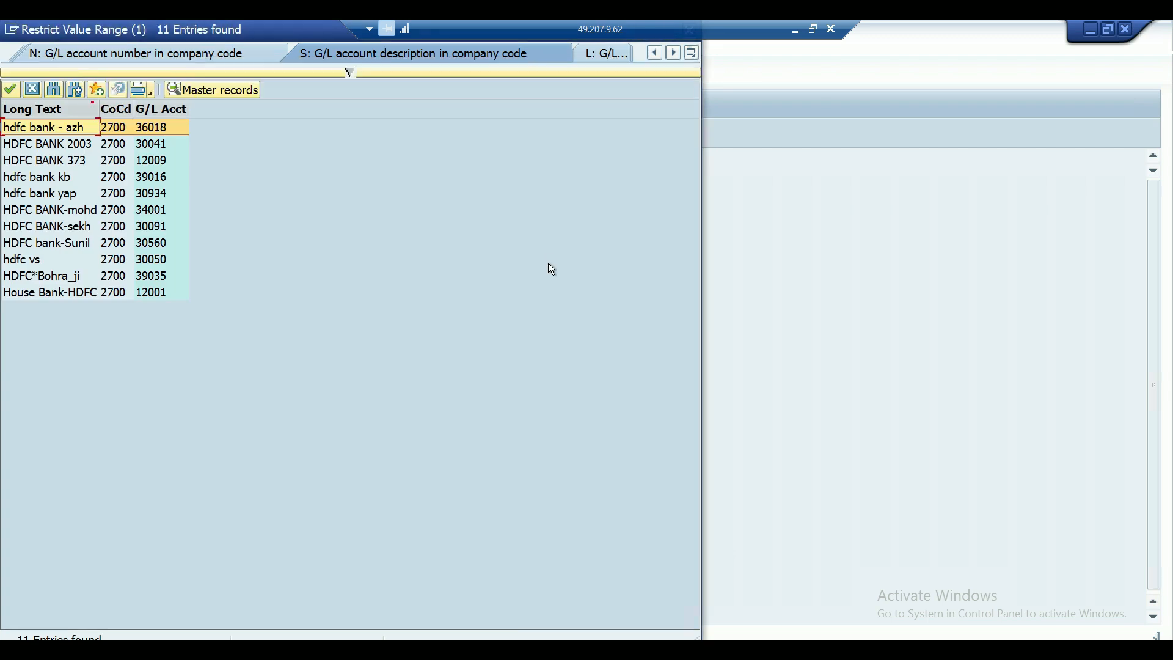
pyautogui.press('Down')
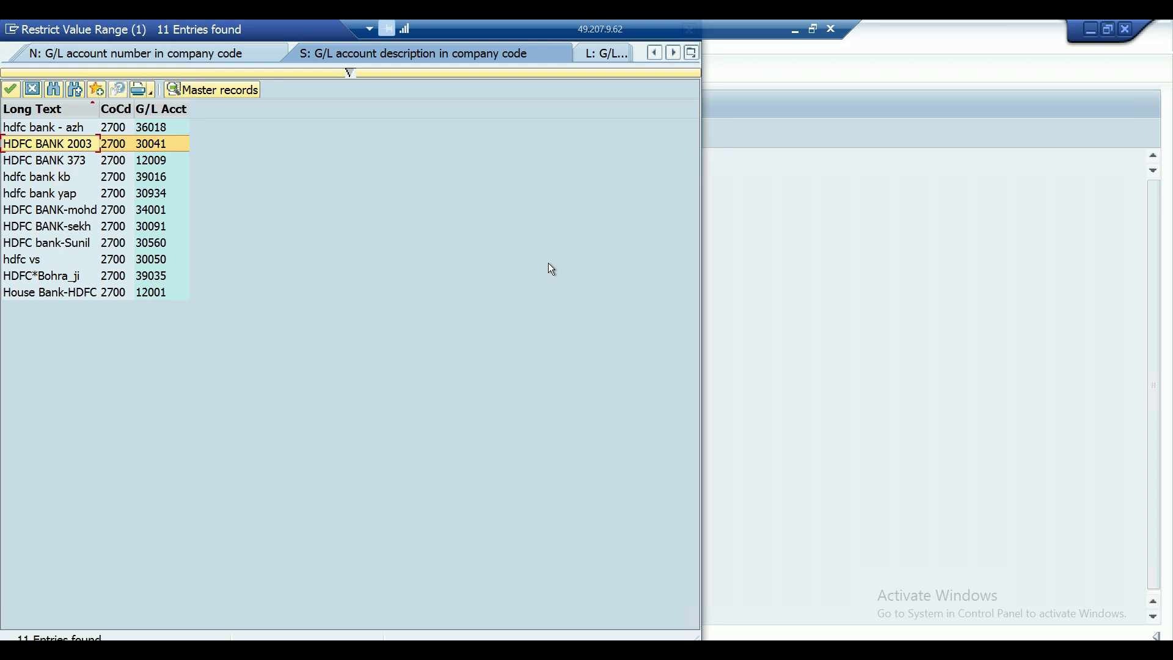
pyautogui.press('Down')
pyautogui.press('Down')
pyautogui.press('Down')
pyautogui.press('Down')
pyautogui.press('Down')
pyautogui.press('Down')
pyautogui.press('Down')
pyautogui.press('Down')
pyautogui.press('Down')
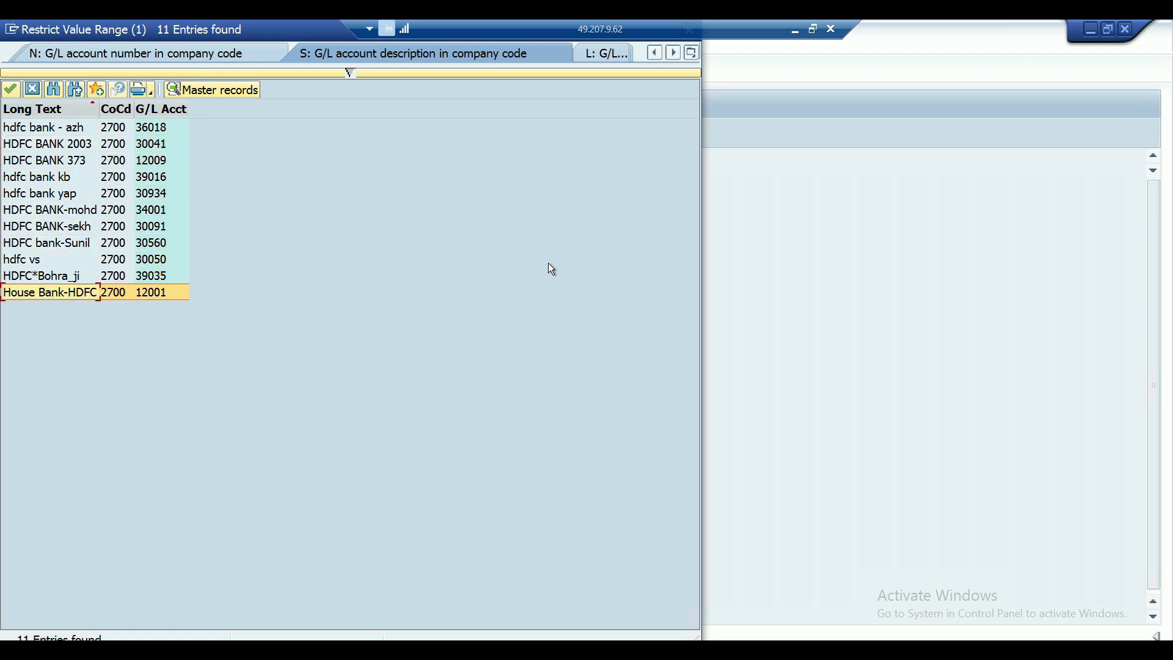
pyautogui.press('Return')
# Set the payment reference to Direct Credit and the document date to 07.11.2024, and continue to payment entry
pyautogui.press('Tab')
pyautogui.press('Tab')
pyautogui.press('Tab')
pyautogui.press('Tab')
pyautogui.press('Tab')
pyautogui.write('Direct Credit')
pyautogui.press('Tab')
pyautogui.write('07.11.20')
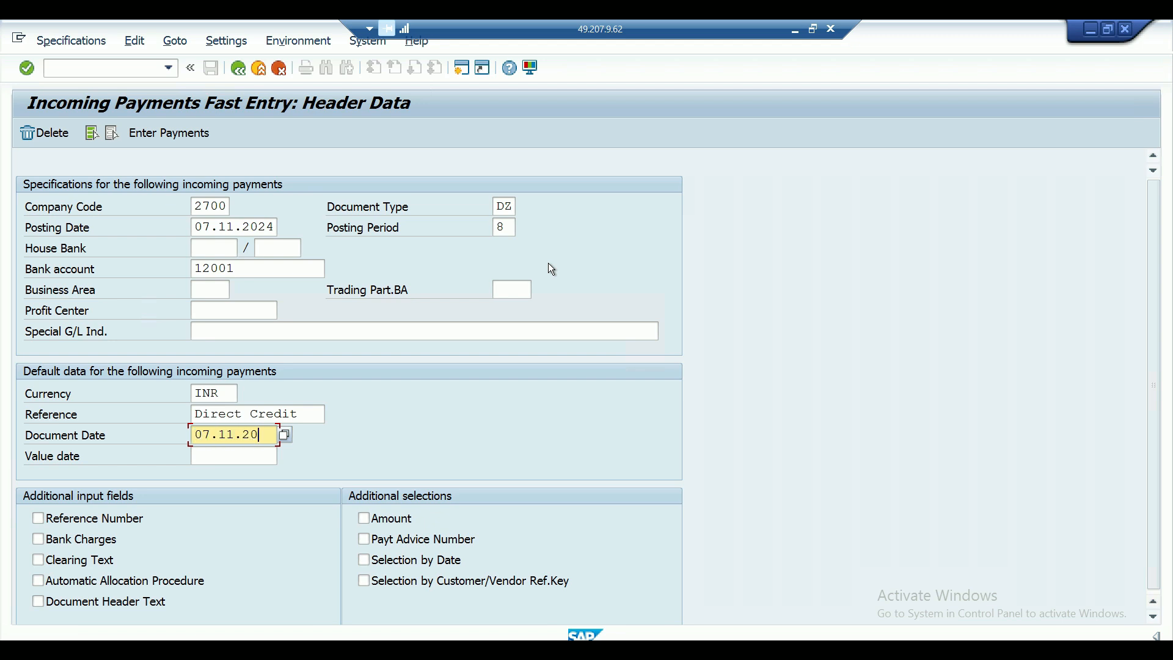
pyautogui.write('24')
pyautogui.press('Return')
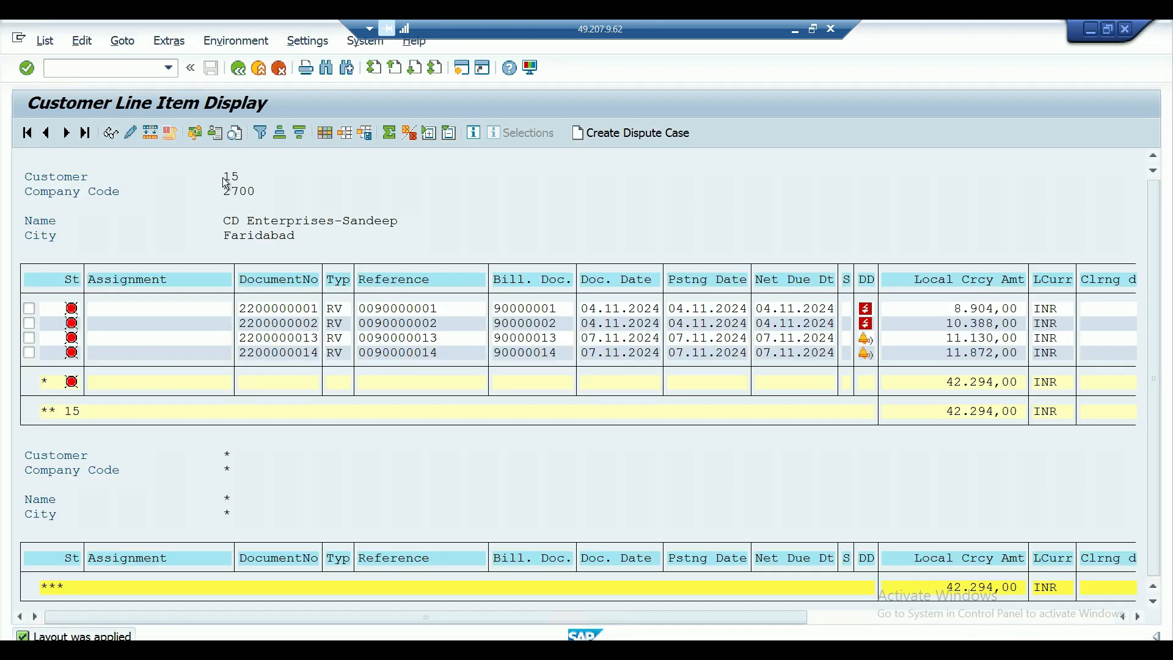
# Look up the customer account in the line item display, enter it with the amount 11872, and open the customer's open items
pyautogui.press('Tab')
pyautogui.press('alt')
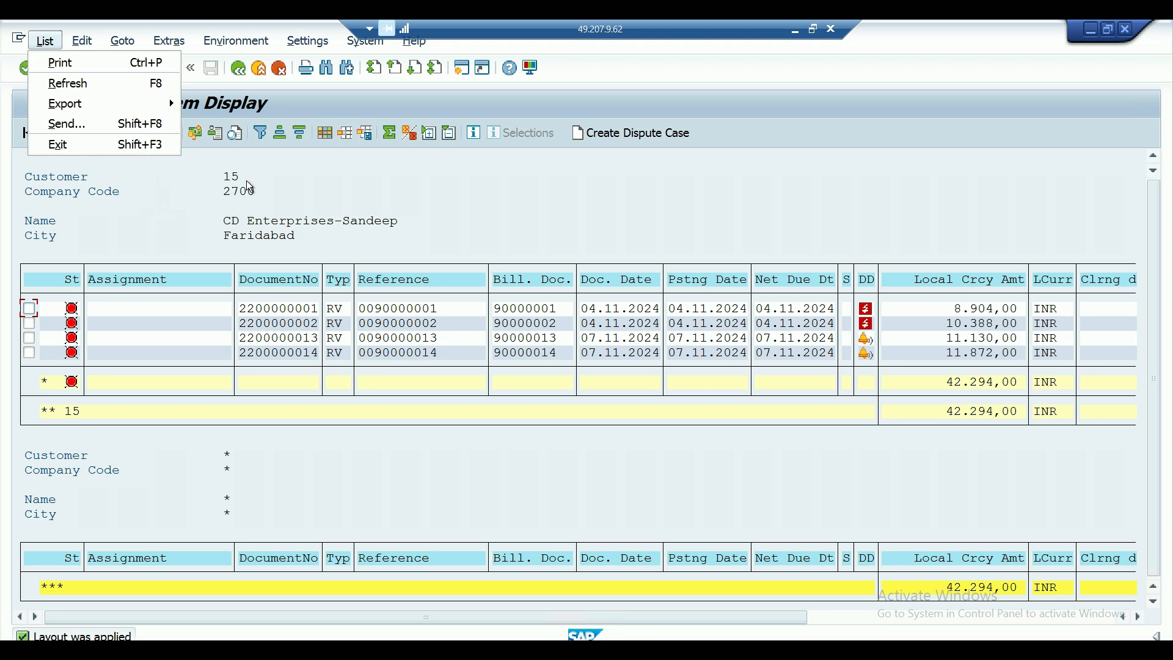
pyautogui.hotkey('alt', 'Tab')
pyautogui.write('15')
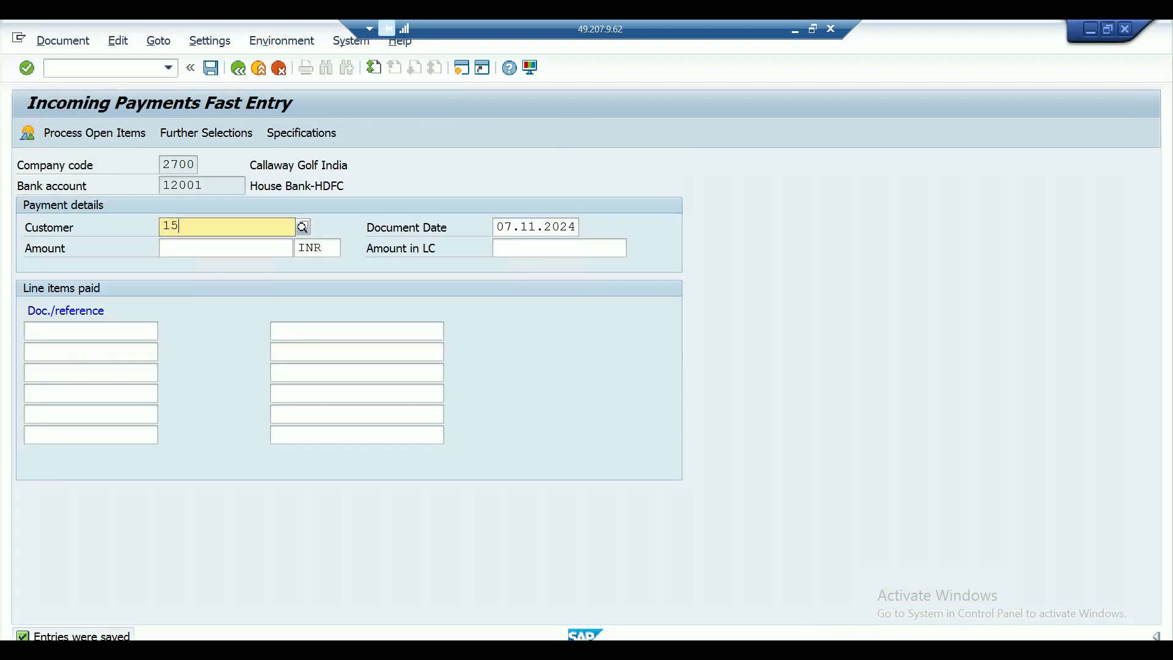
pyautogui.press('Return')
pyautogui.write('11872')
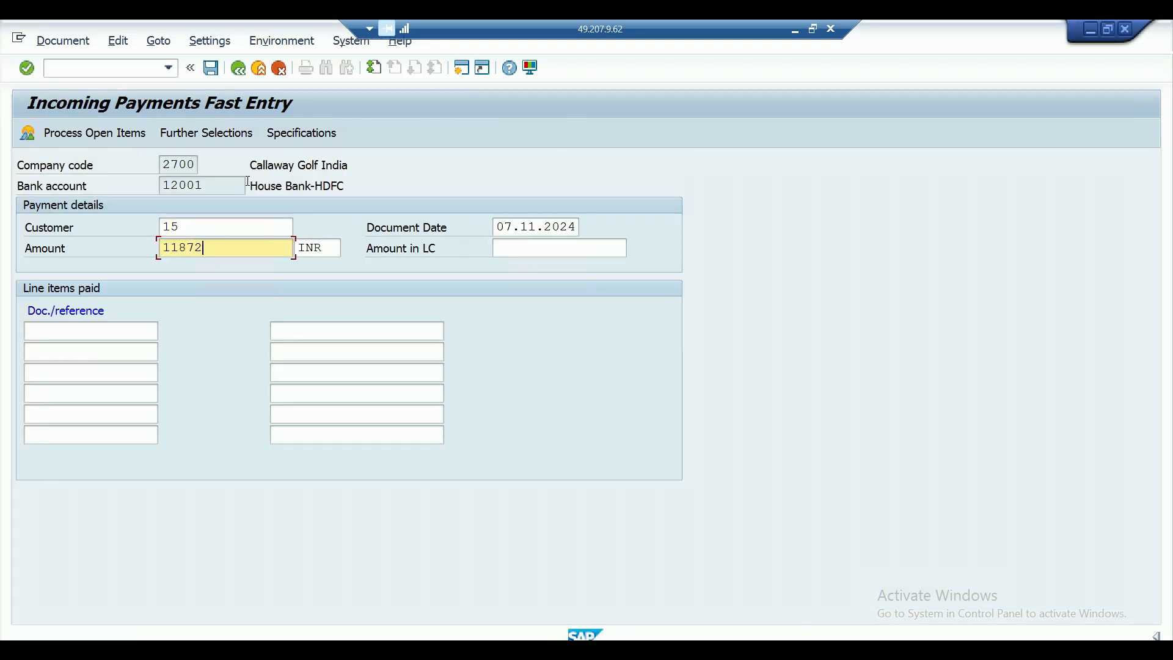
pyautogui.press('Return')
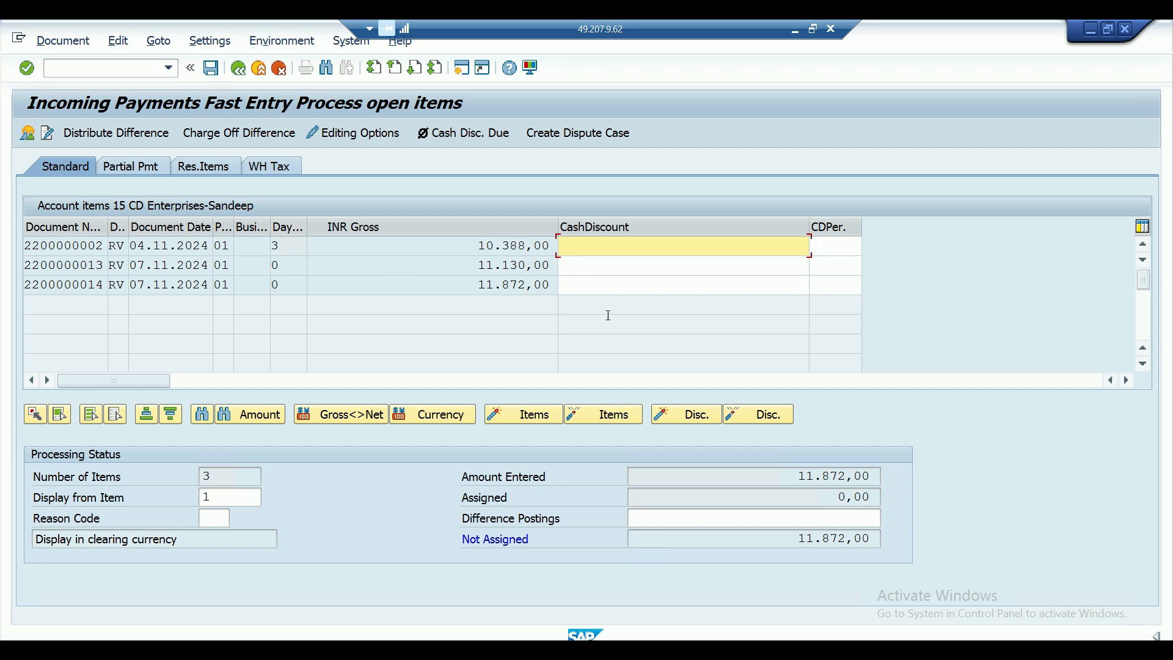
# Assign the payment to the open item of 11.872,00 INR, check the assigned amount, and post the document
pyautogui.click(776, 475)
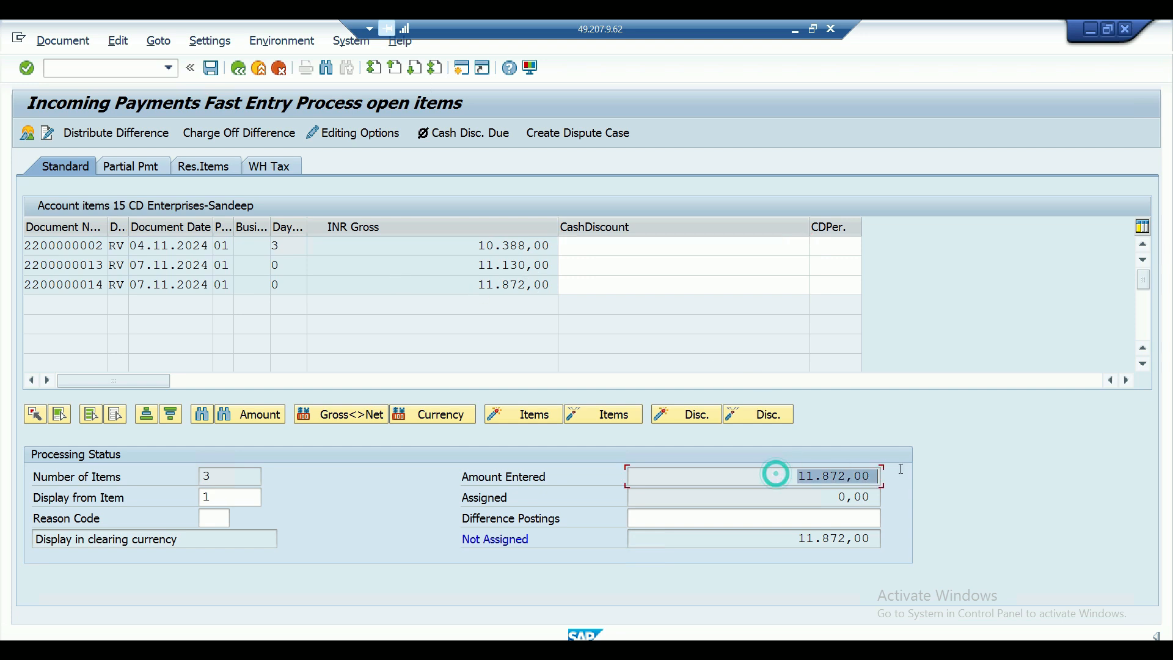
pyautogui.click(464, 287)
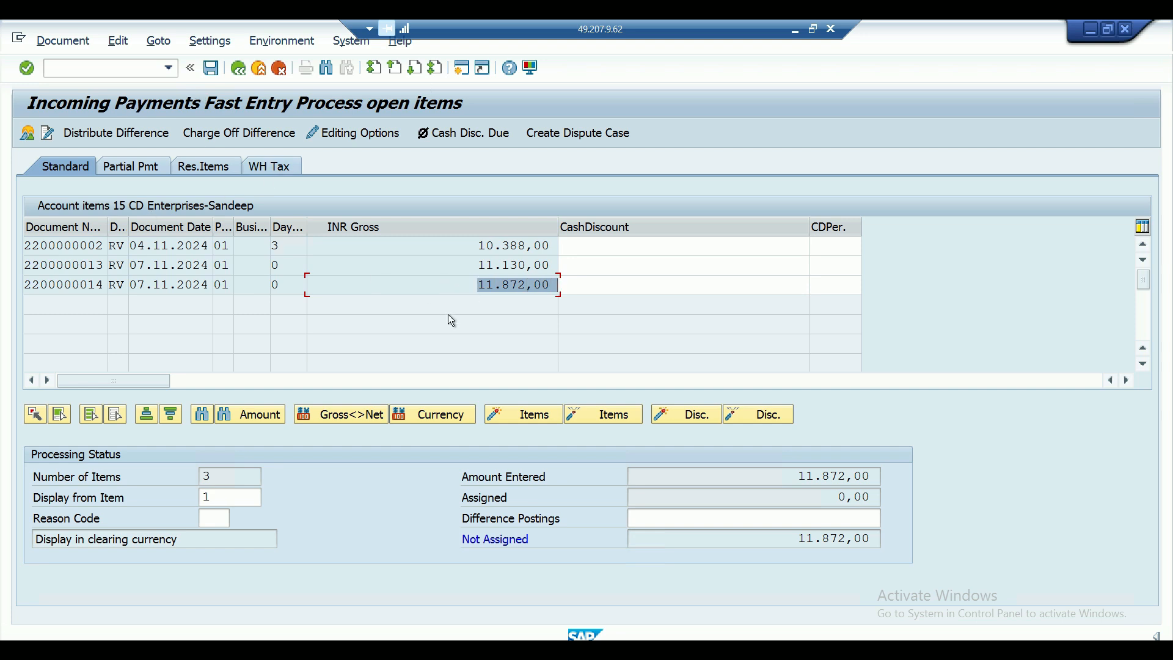
pyautogui.doubleClick(531, 287)
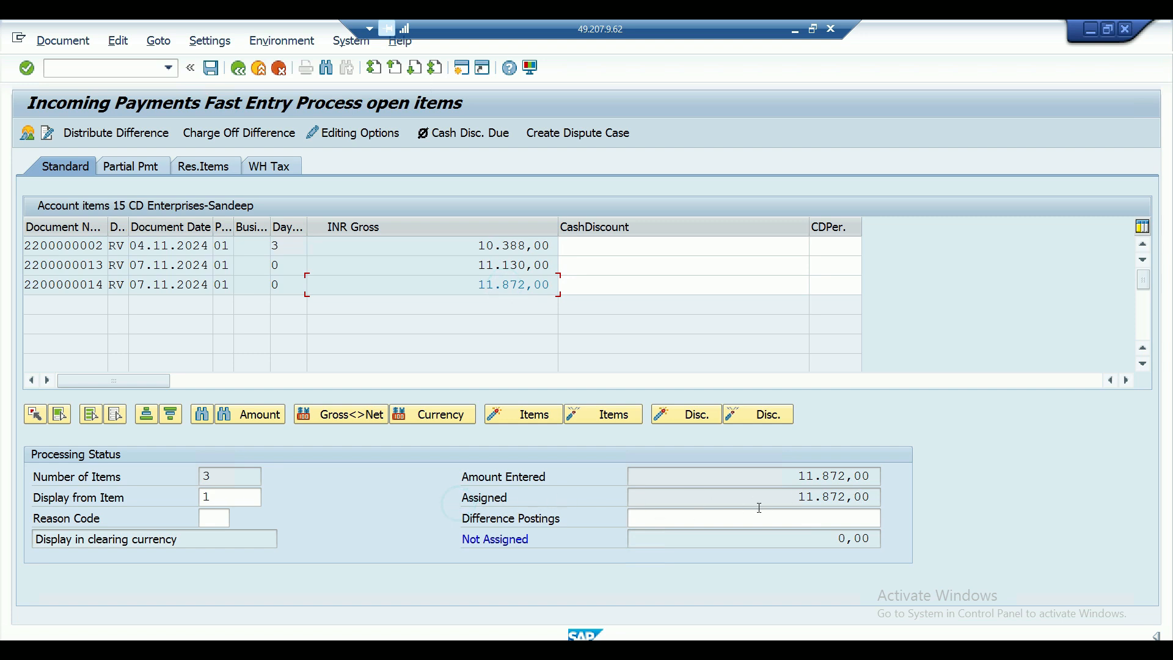
pyautogui.click(462, 500)
pyautogui.click(211, 68)
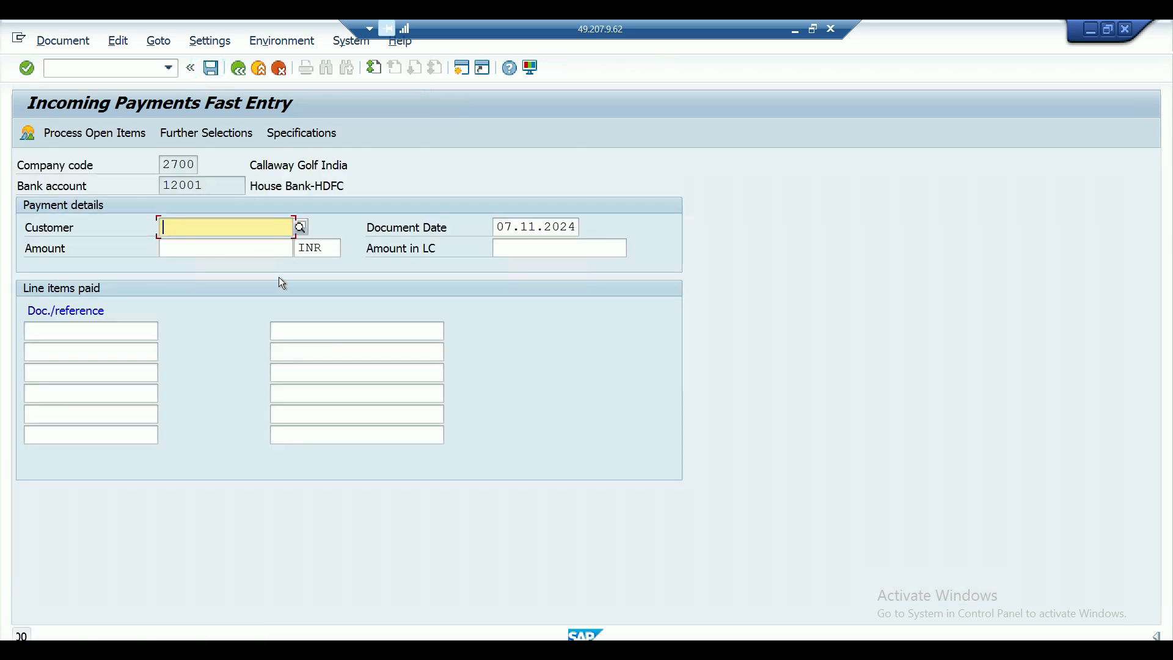
# Refresh the customer's open item list, and review the bank account entry on the PowerPoint payment slide
pyautogui.hotkey('alt', 'Tab')
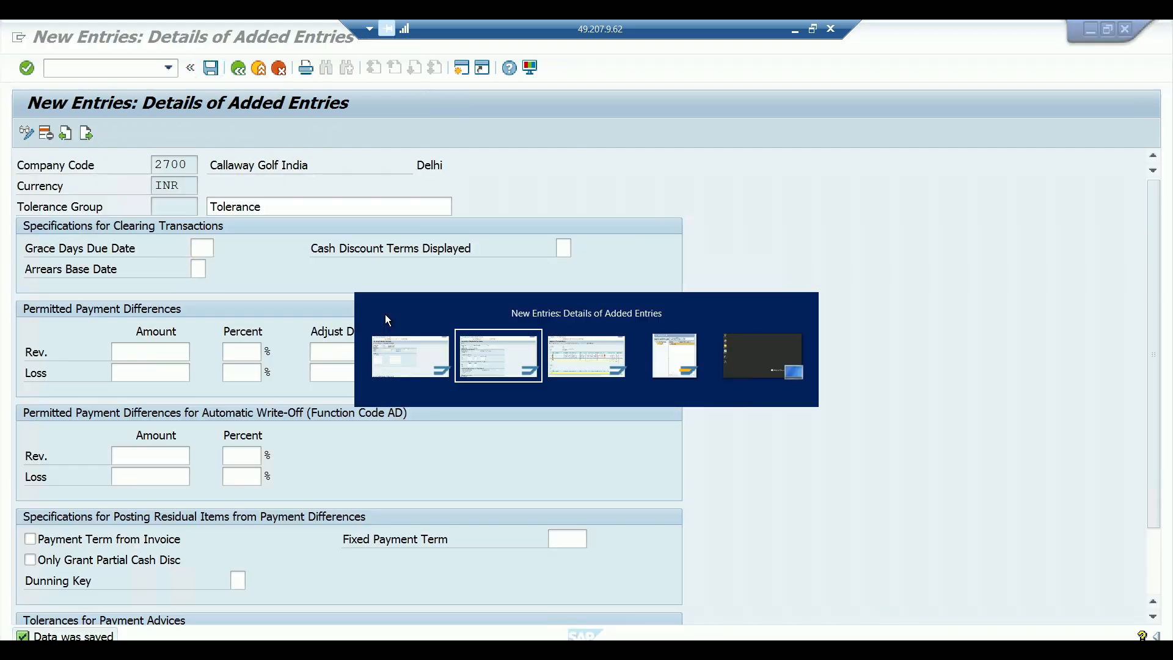
pyautogui.hotkey('alt', 'Tab')
pyautogui.click(936, 352)
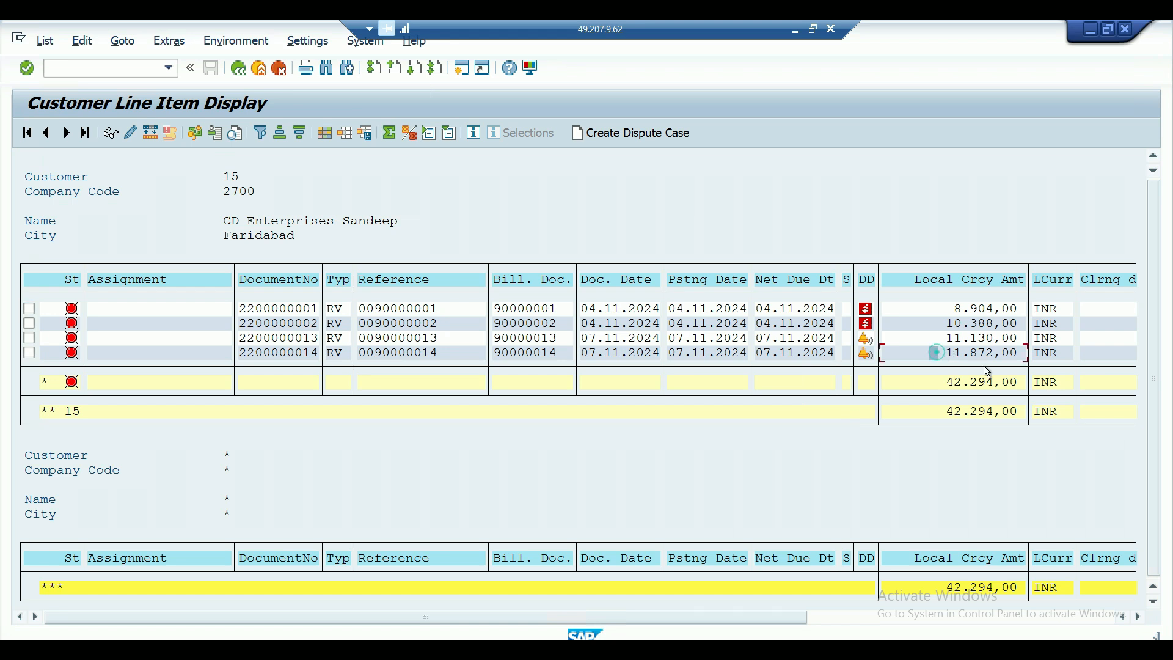
pyautogui.click(45, 41)
pyautogui.click(69, 81)
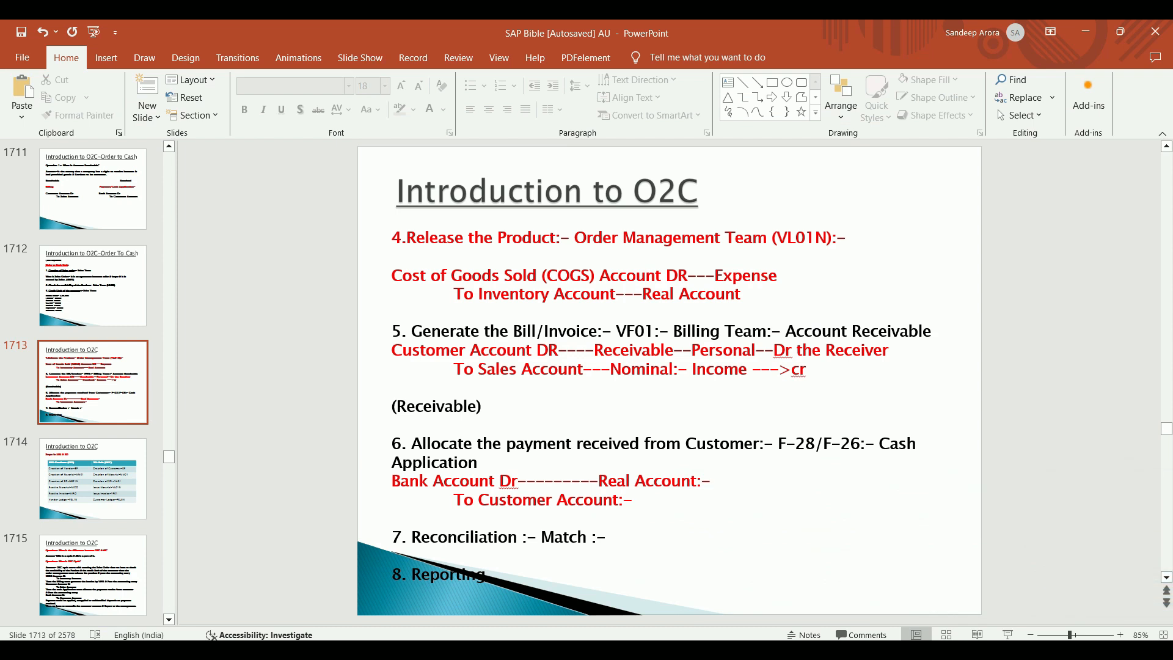
pyautogui.click(711, 481)
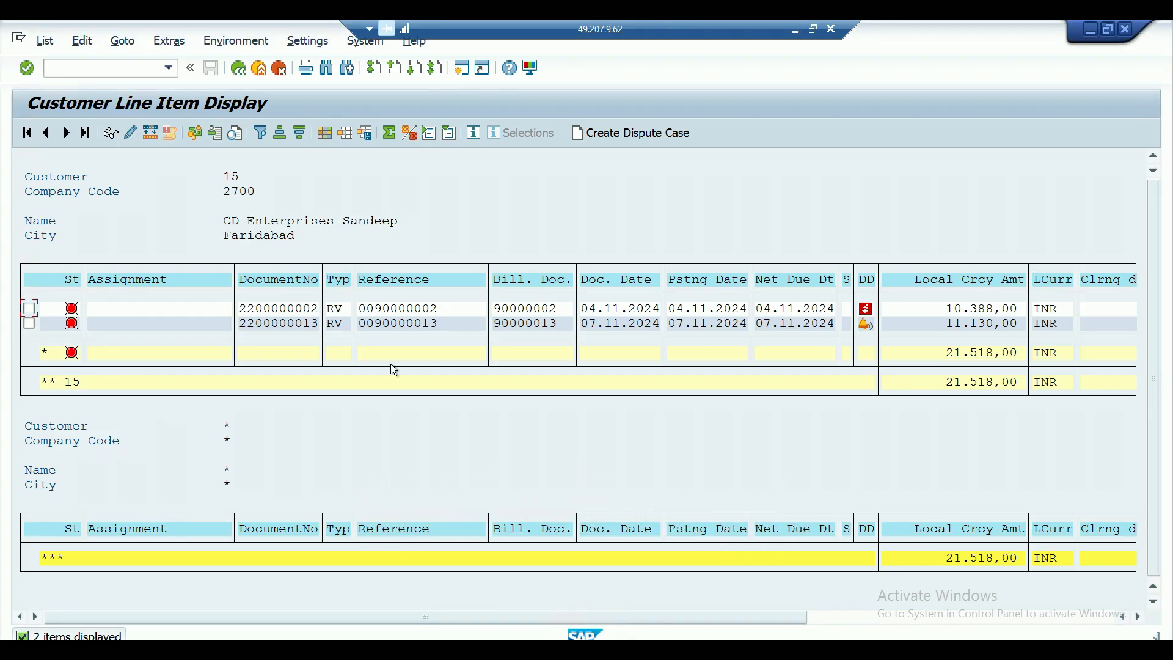
# Rerun the customer line item report for all items, highlight the open items subtotal, and apply the /CUS layout
pyautogui.click(238, 68)
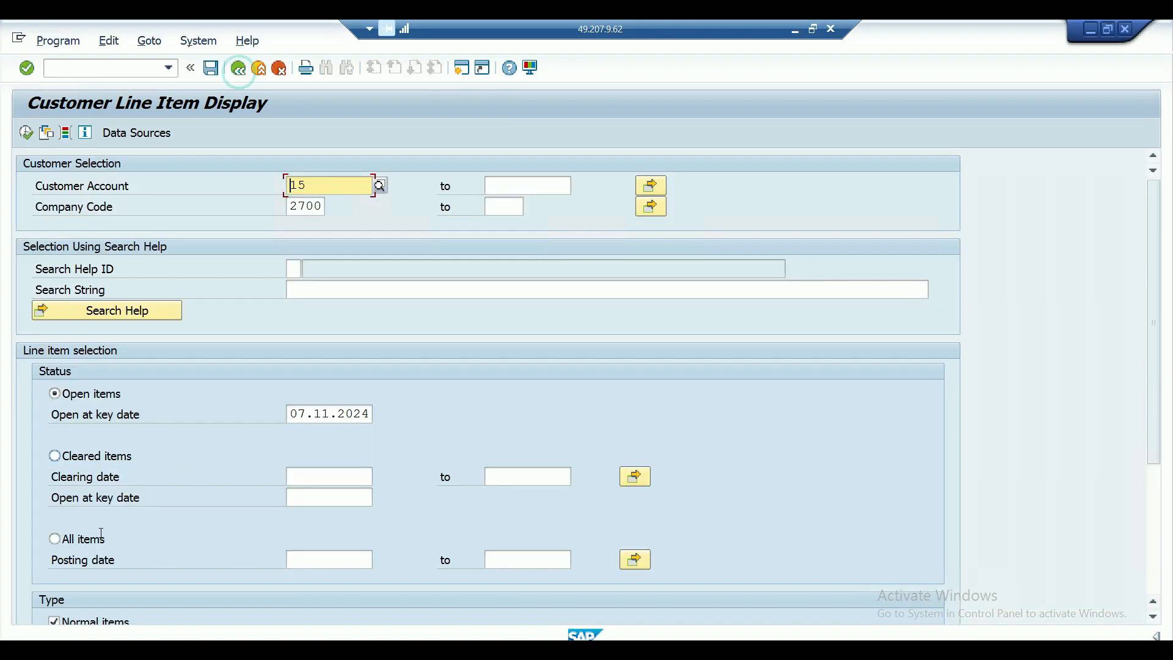
pyautogui.click(90, 546)
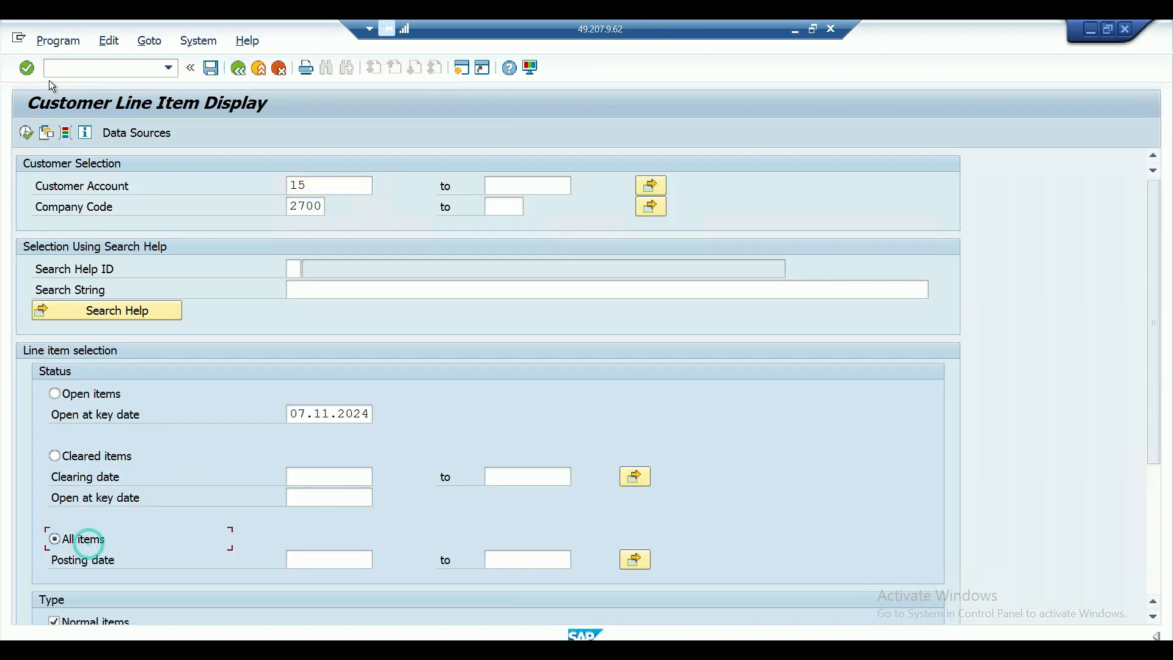
pyautogui.click(26, 133)
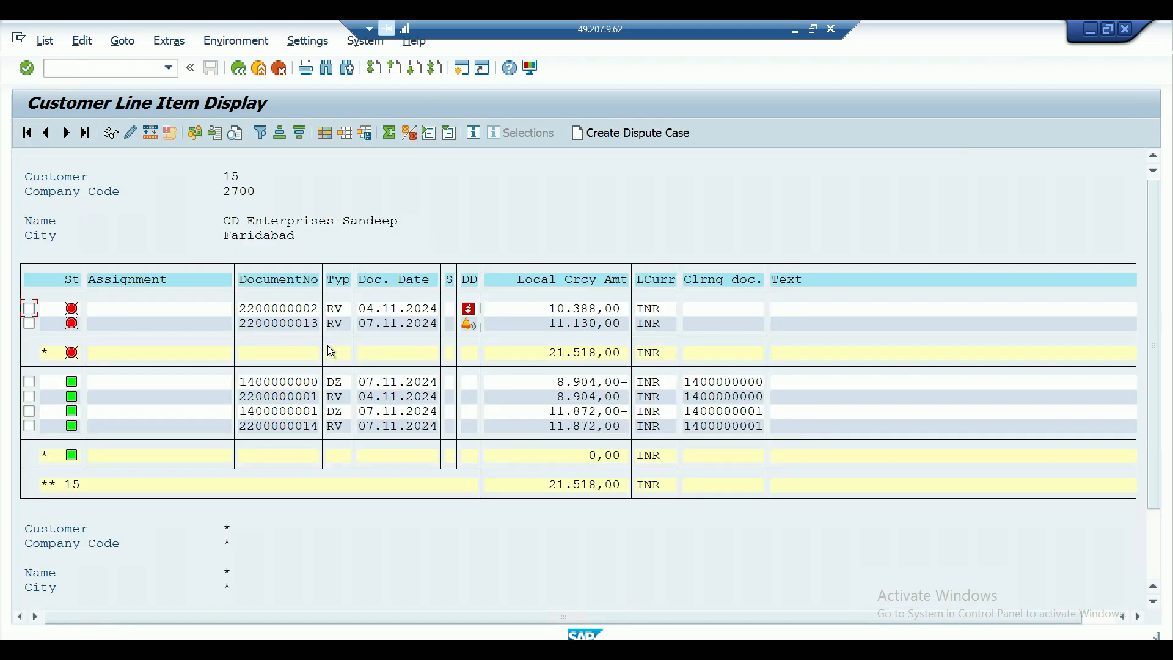
pyautogui.moveTo(537, 353); pyautogui.dragTo(630, 354)
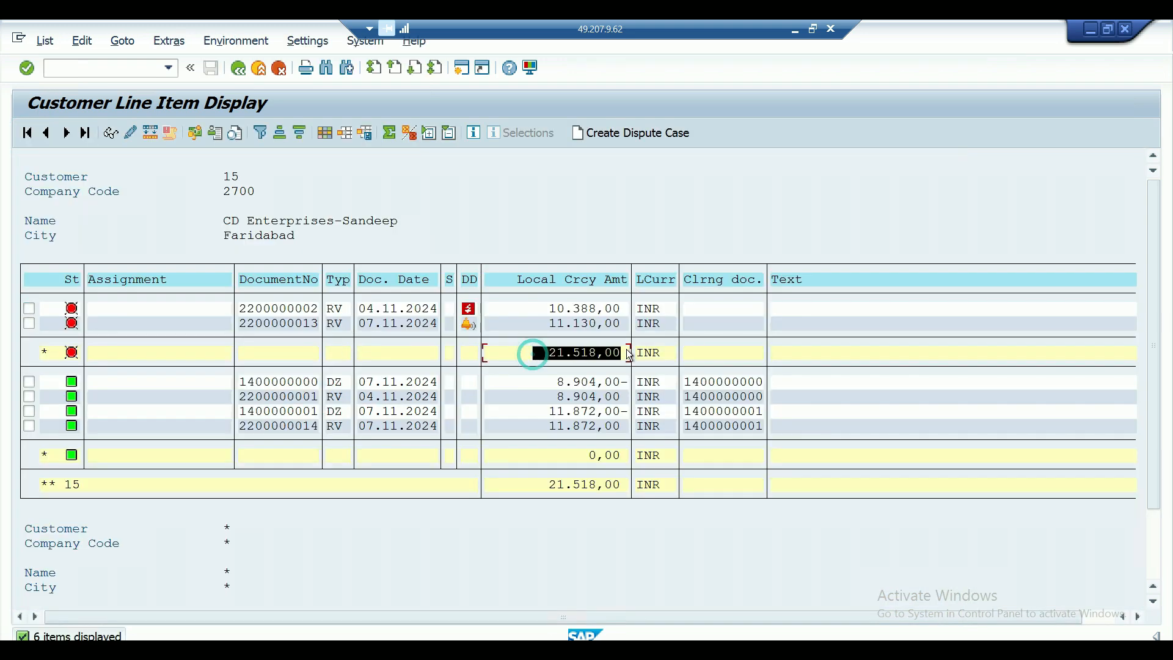
pyautogui.click(346, 133)
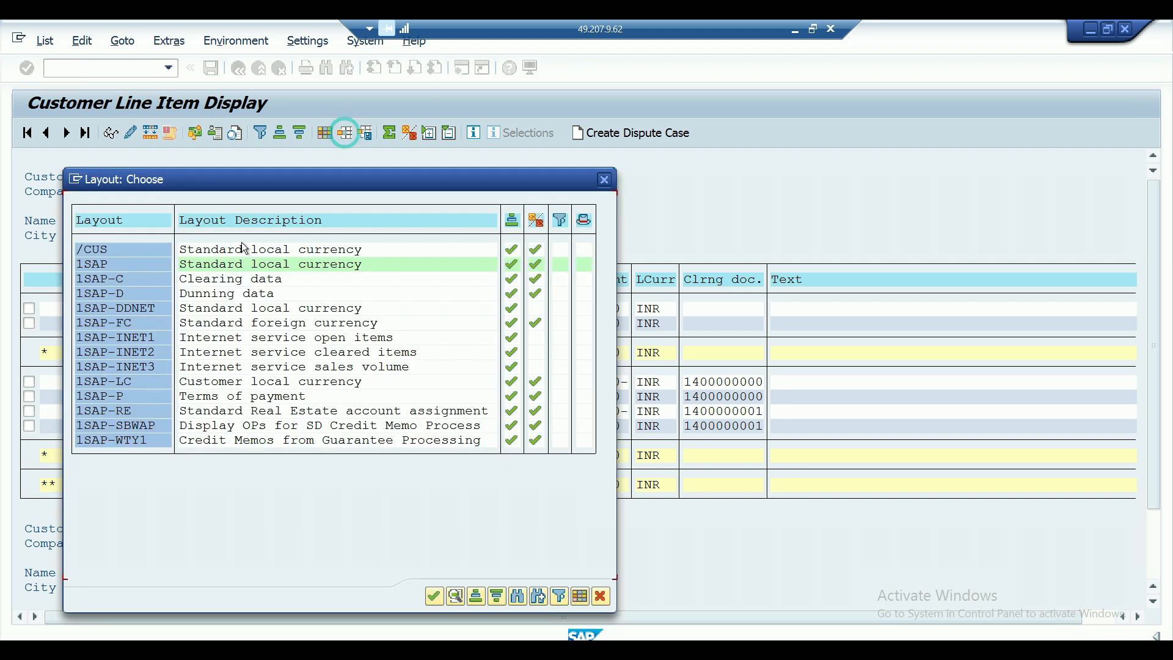
pyautogui.doubleClick(88, 245)
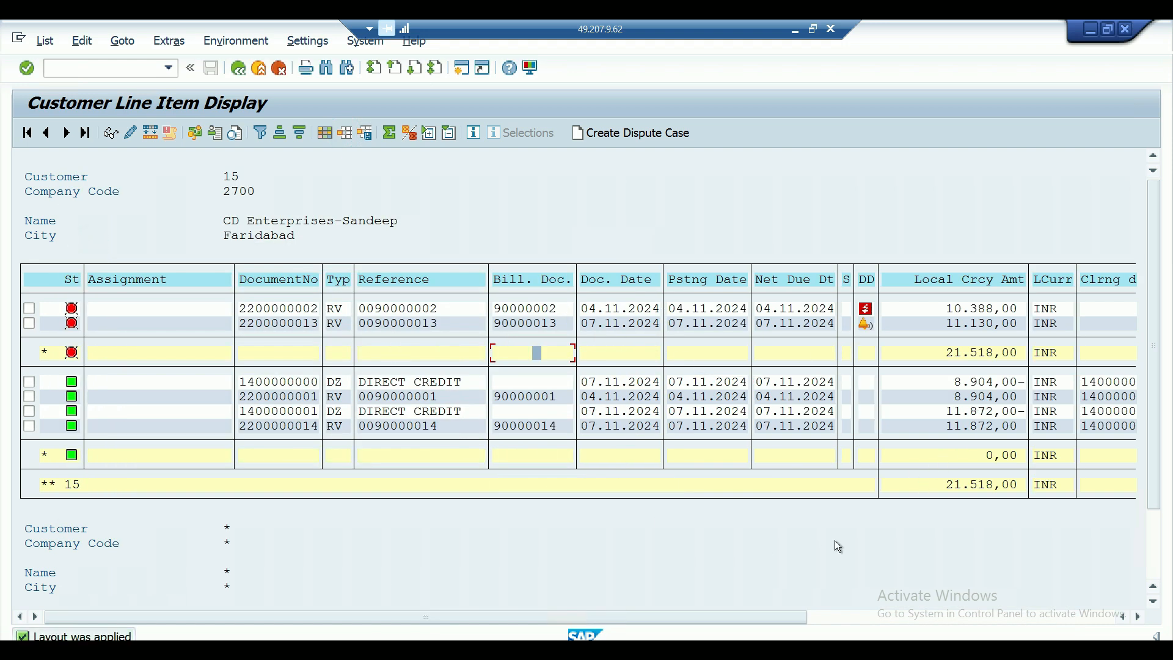
# Inspect the cleared invoices and their Direct Credit payments across the list, and return to the PowerPoint slide
pyautogui.moveTo(941, 385); pyautogui.dragTo(1021, 427)
pyautogui.moveTo(503, 401); pyautogui.dragTo(549, 409)
pyautogui.moveTo(314, 382); pyautogui.dragTo(1050, 389)
pyautogui.click(1050, 388)
pyautogui.click(796, 29)
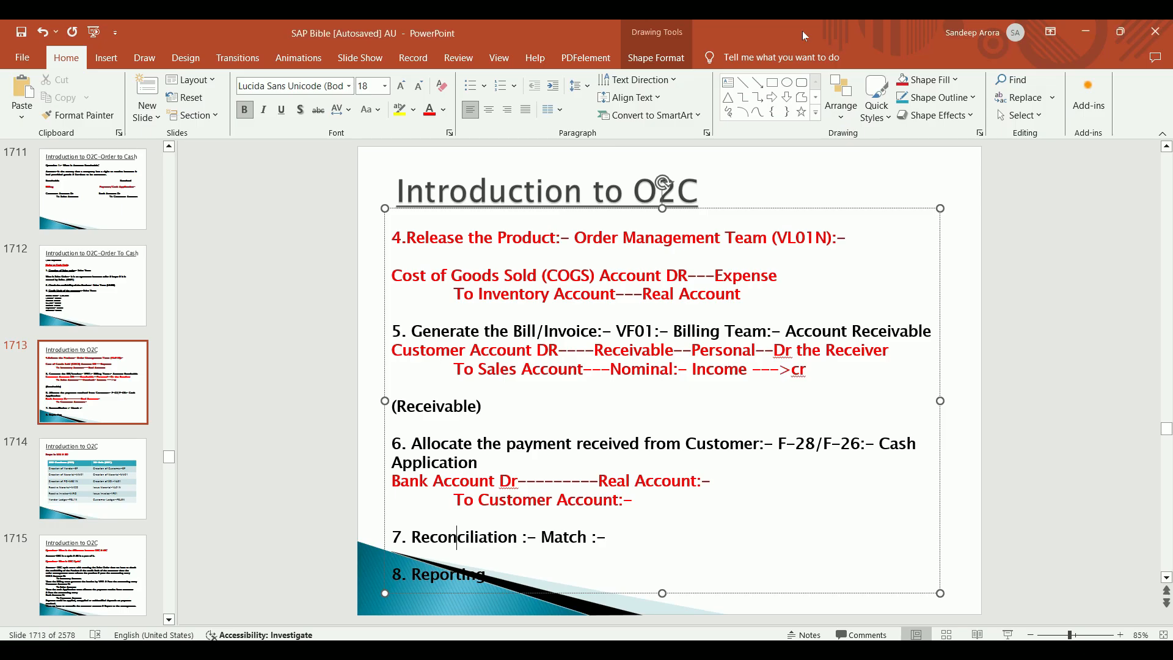